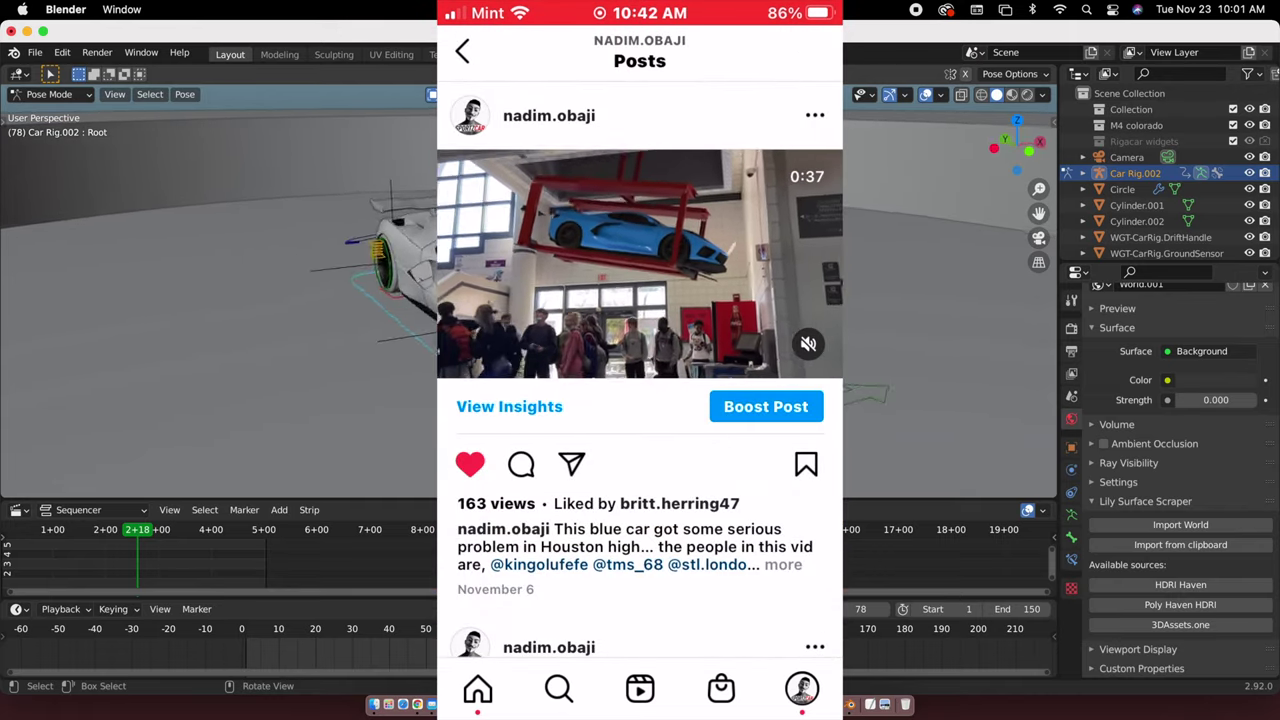
Move the car rig's Root control along the global Y axis
key(g)
key(y)
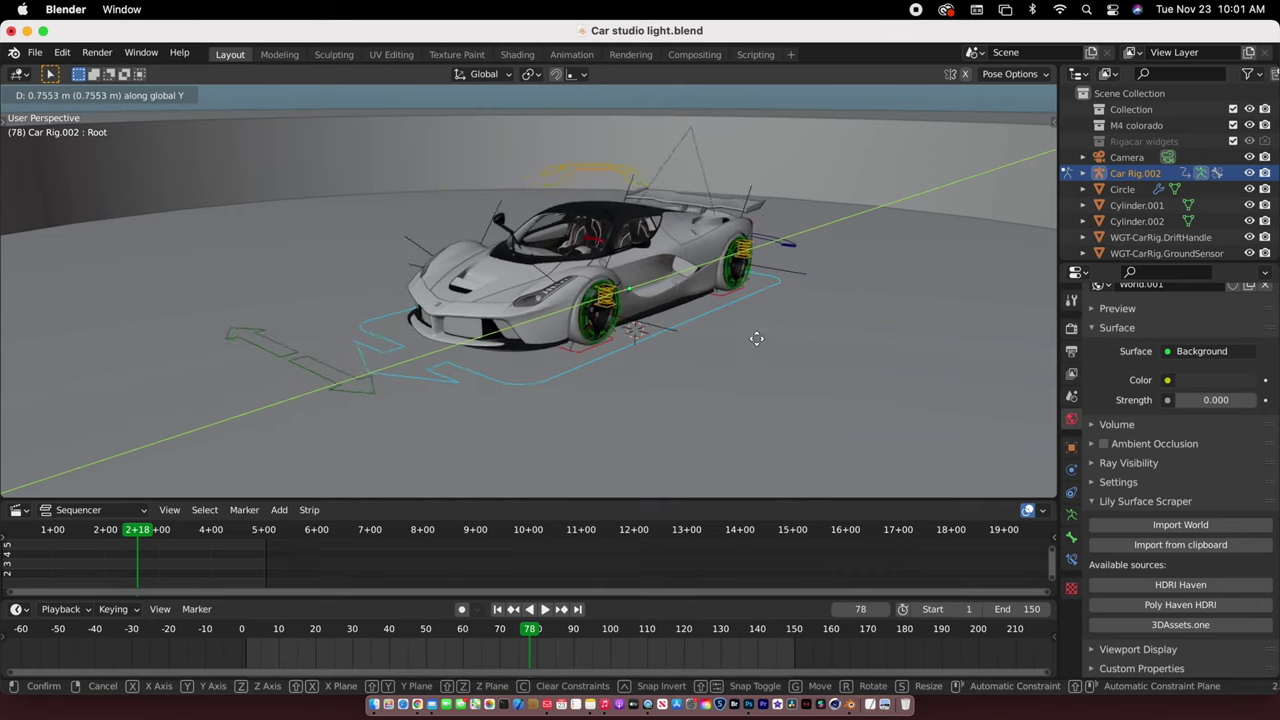
click(663, 360)
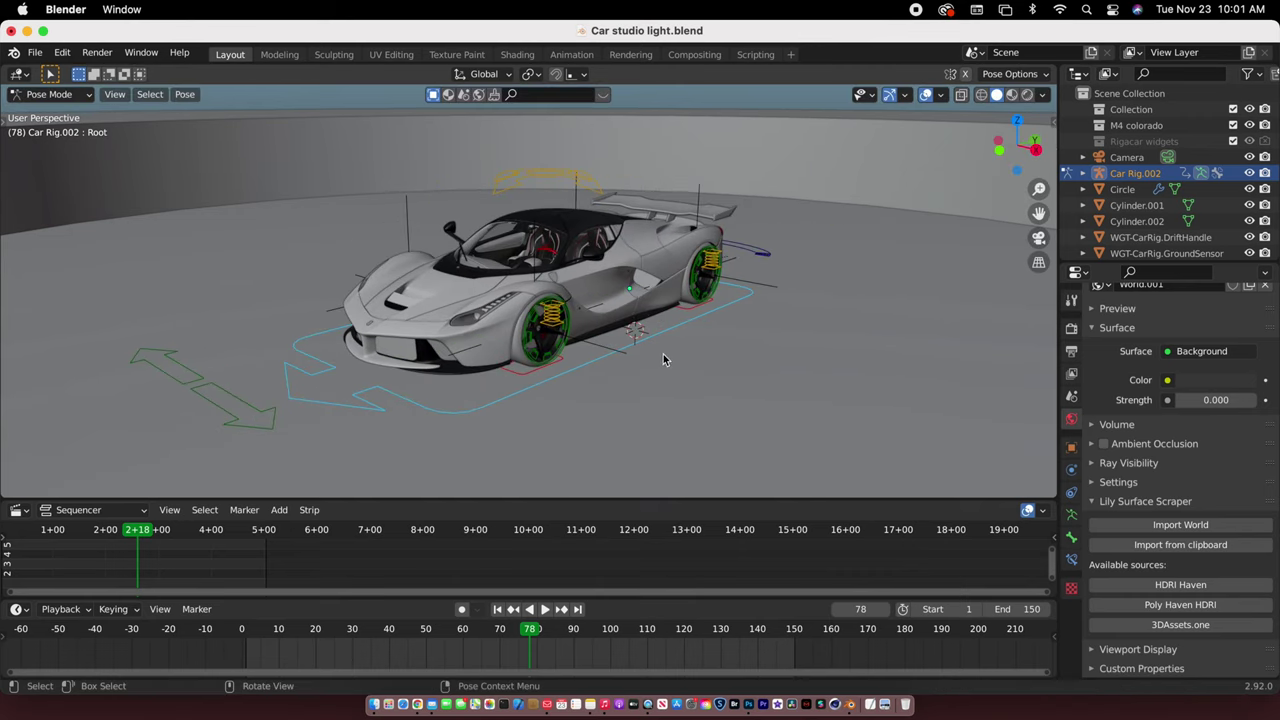
Try moving the rig's Steering control in front of the car and the Suspension control above its roof
click(222, 396)
key(g)
key(Escape)
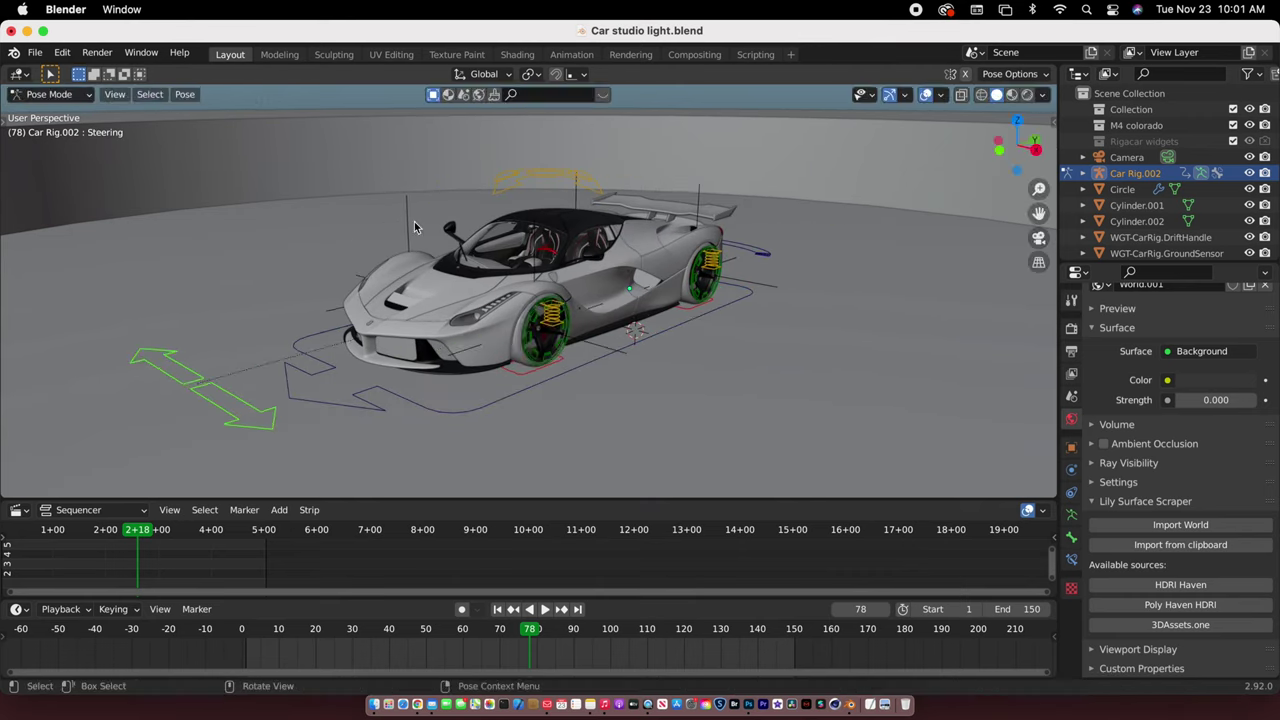
click(540, 186)
middle_drag(548, 182, 540, 172)
key(g)
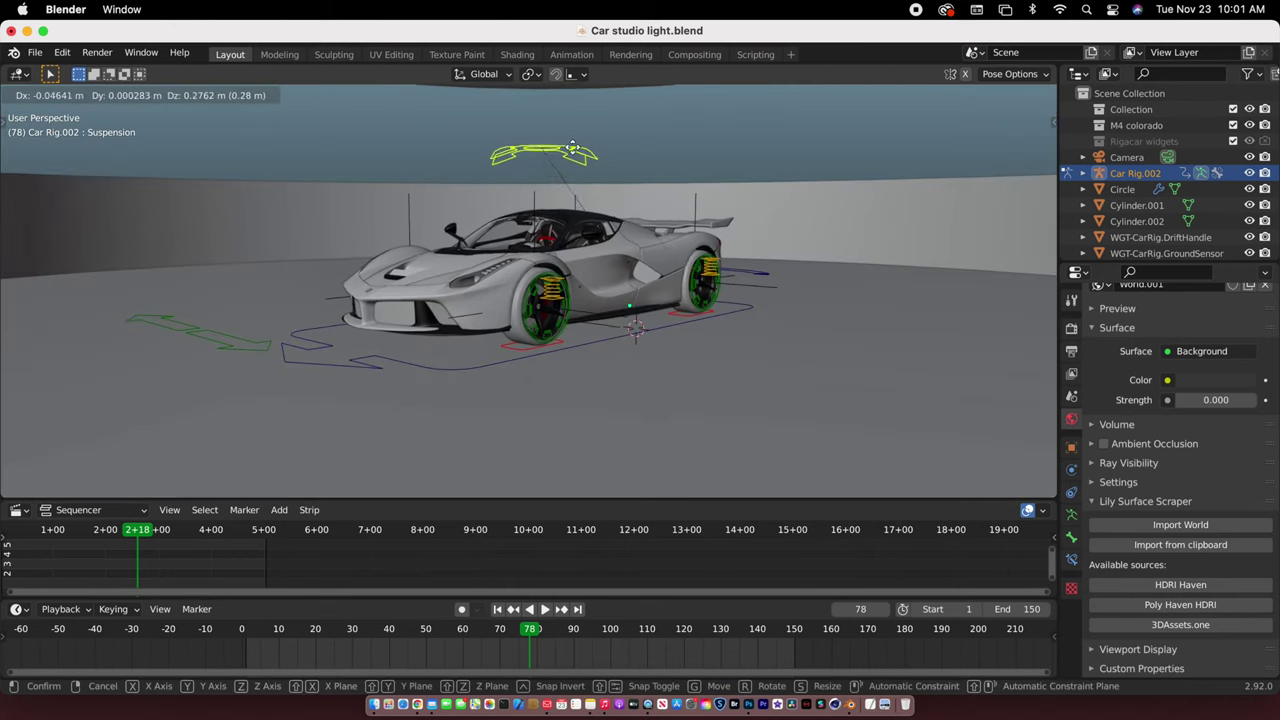
key(Escape)
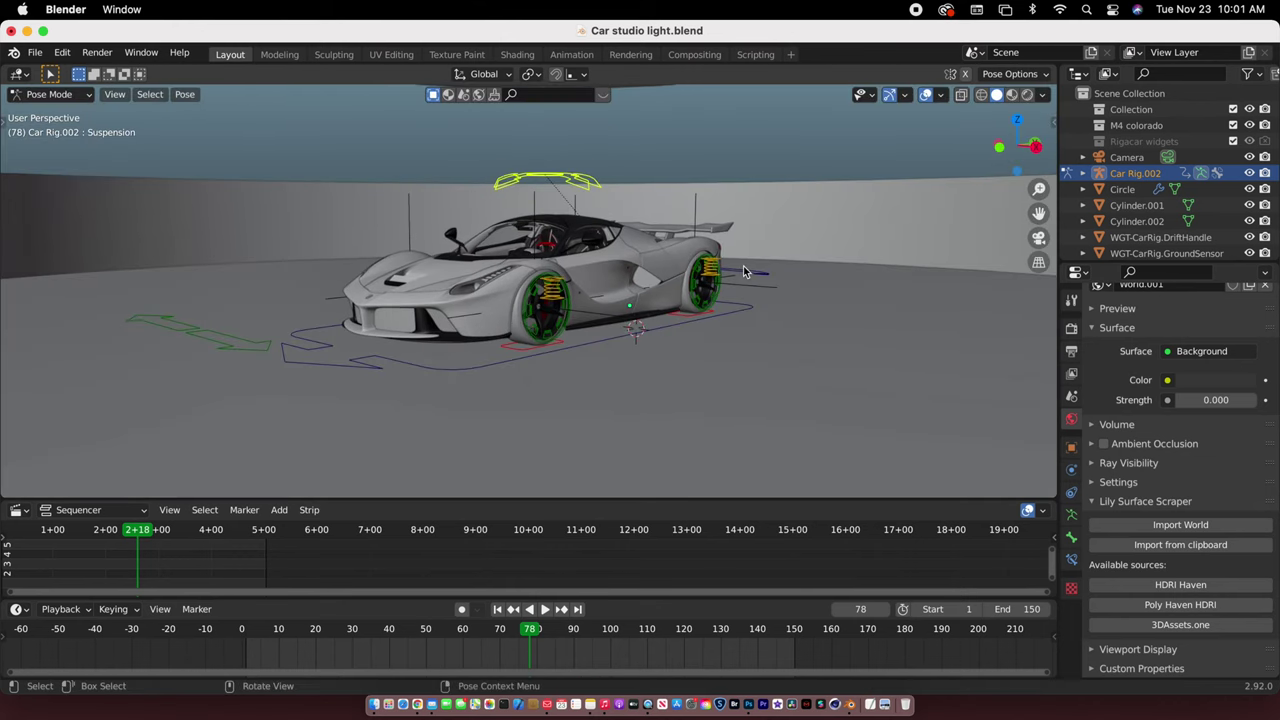
Move the rig's Drift control behind the car to swing the rear of the car
click(745, 271)
middle_drag(743, 271, 738, 269)
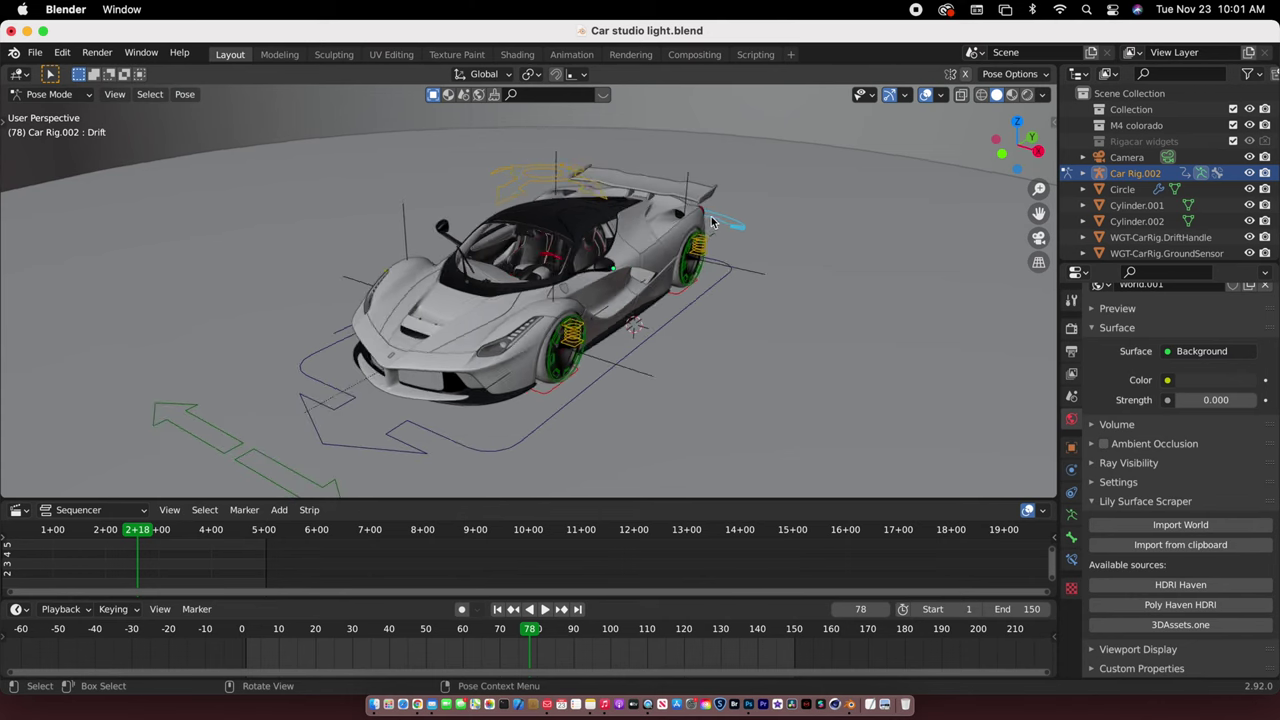
key(g)
click(505, 130)
middle_drag(505, 130, 595, 196)
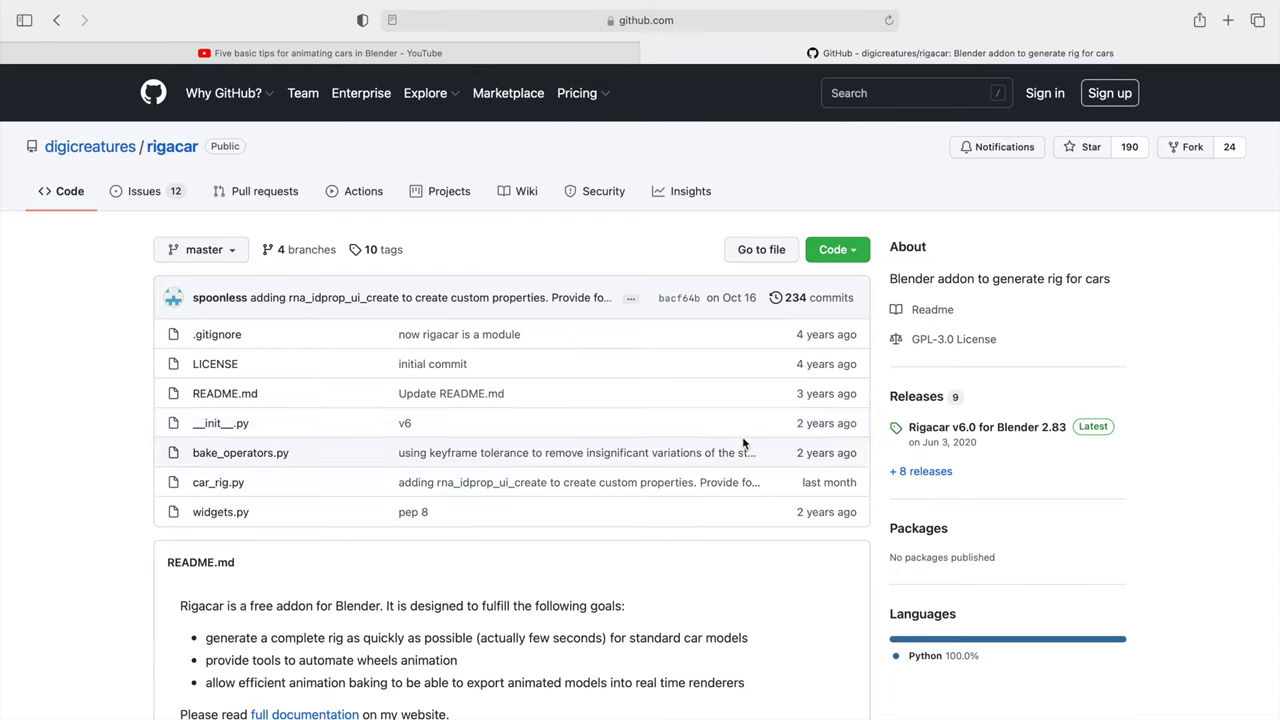
Download the digicreatures/rigacar repository from GitHub as a ZIP
click(856, 256)
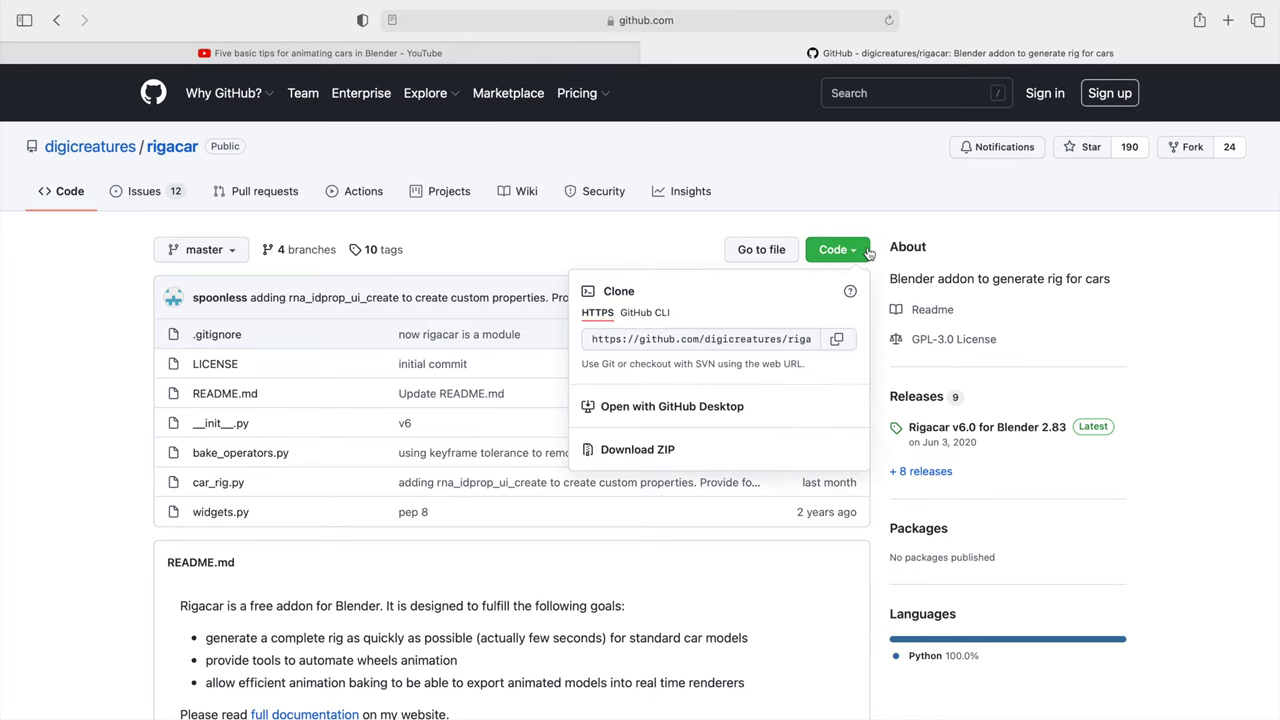
click(636, 452)
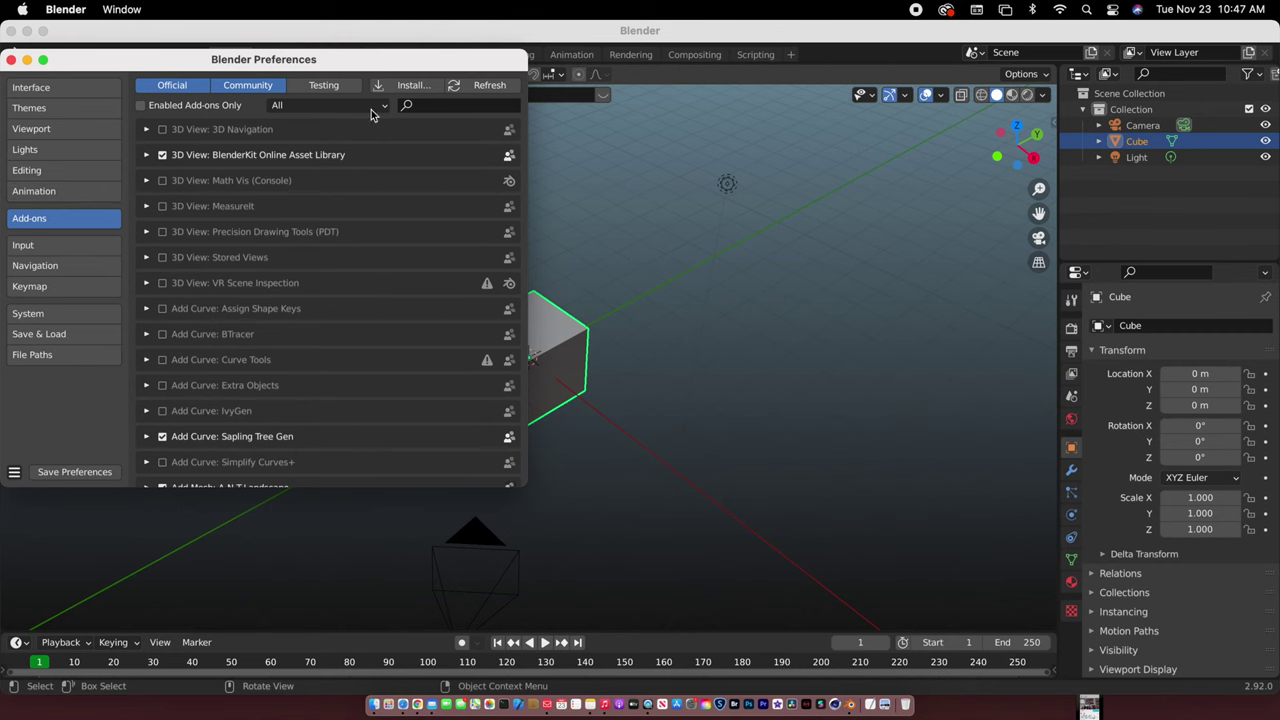
Switch to Blender's add-on preferences, open the file browser for installing an add-on, and cancel it
click(410, 86)
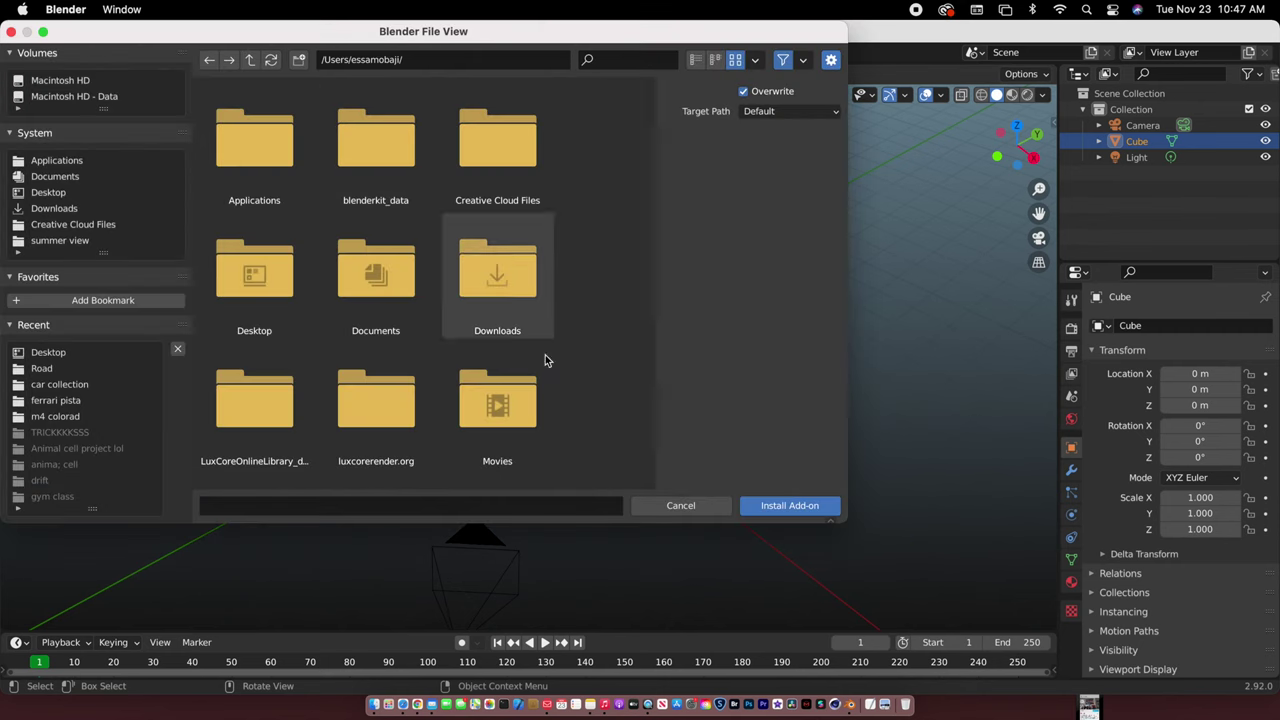
click(680, 506)
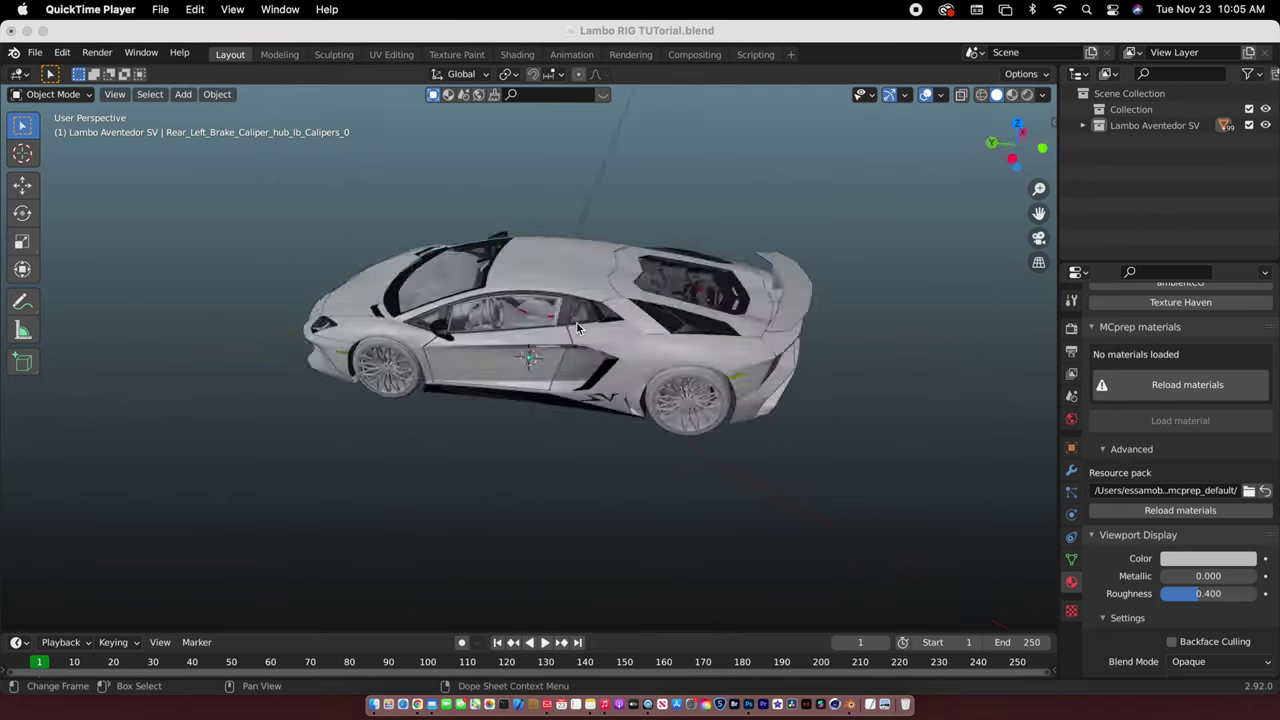
Examine the Lamborghini model from the front, side, rear and above
scroll(576, 328, left, 5)
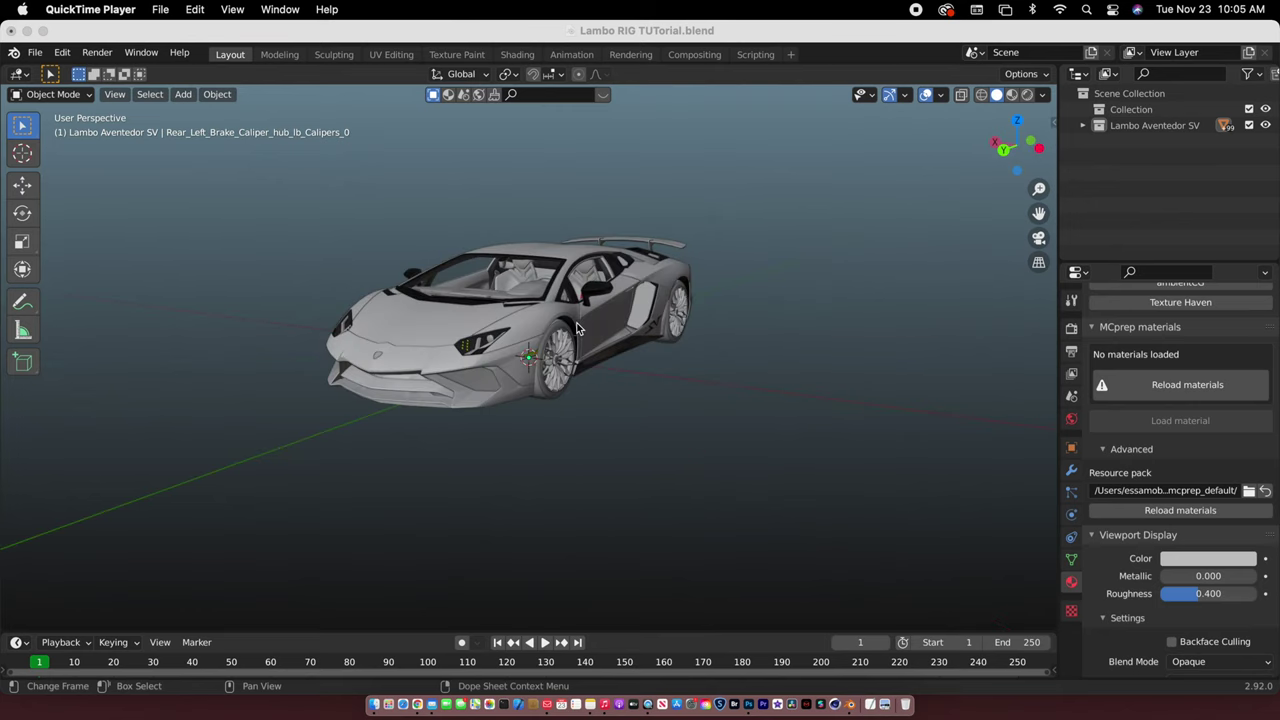
scroll(576, 328, up, 3)
scroll(576, 328, up, 5)
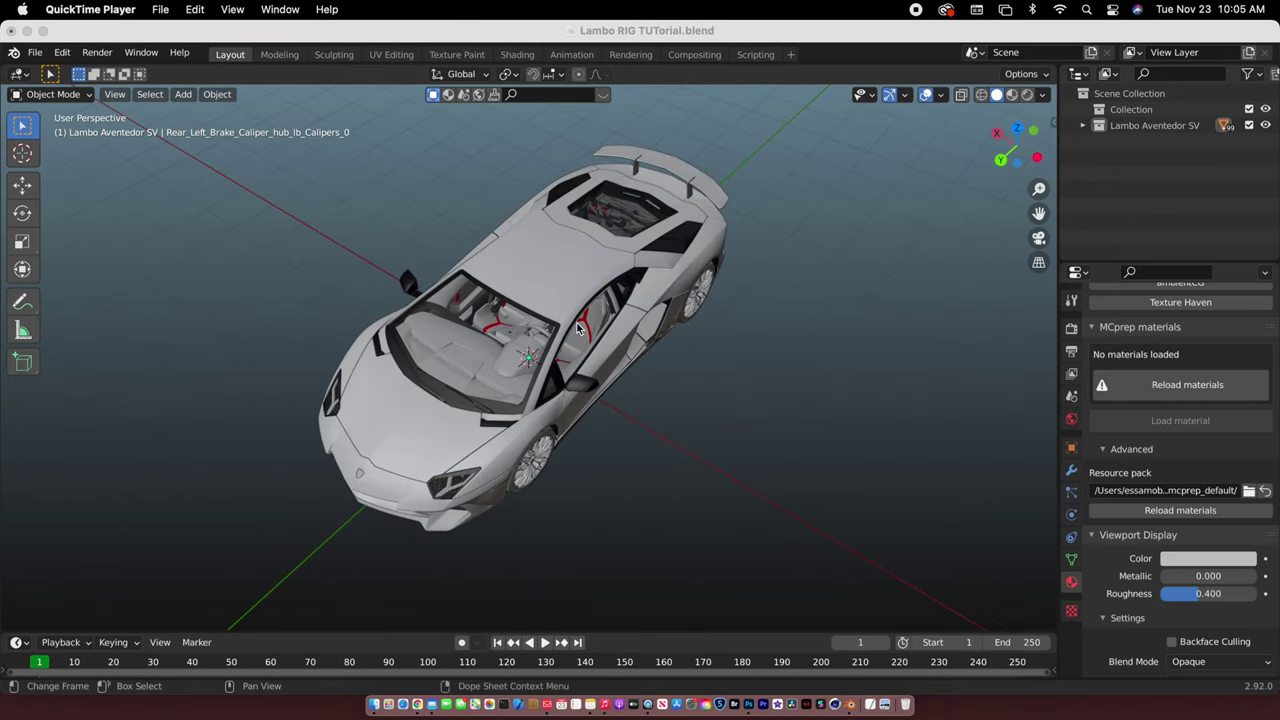
scroll(576, 328, down, 7)
scroll(576, 328, up, 4)
click(505, 29)
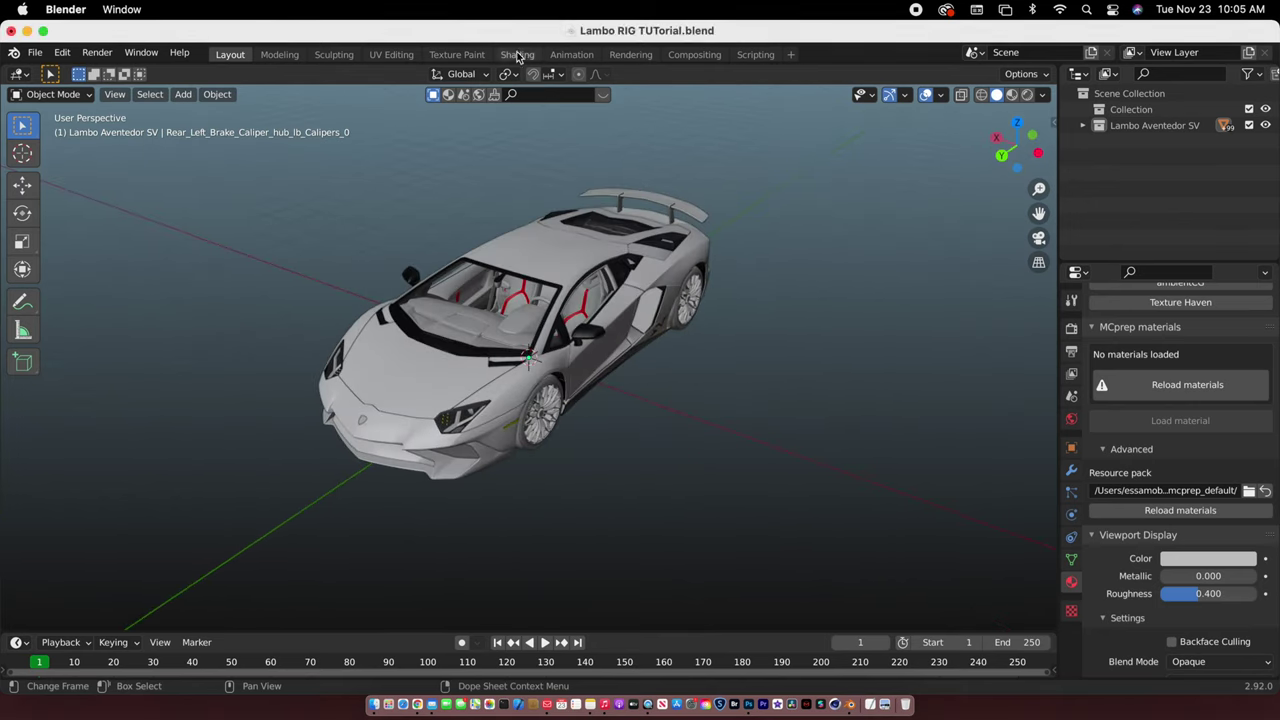
scroll(730, 323, right, 6)
scroll(730, 323, left, 3)
scroll(730, 328, left, 15)
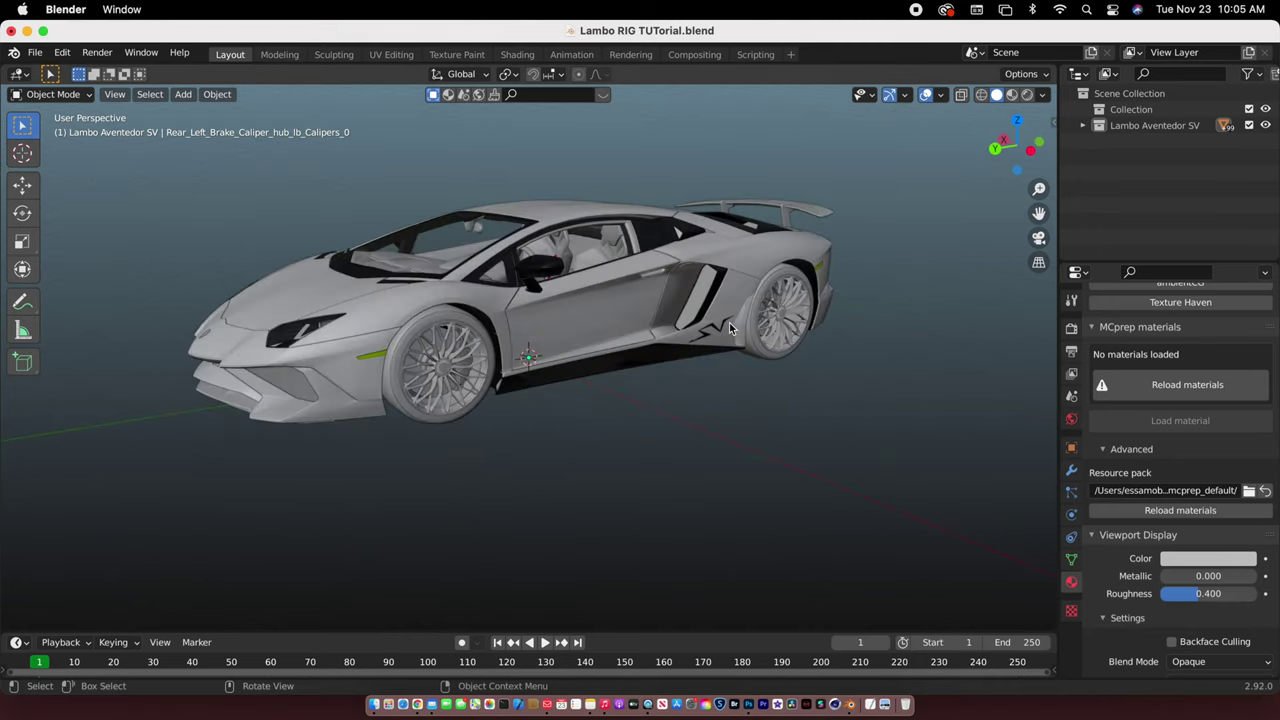
scroll(729, 325, left, 15)
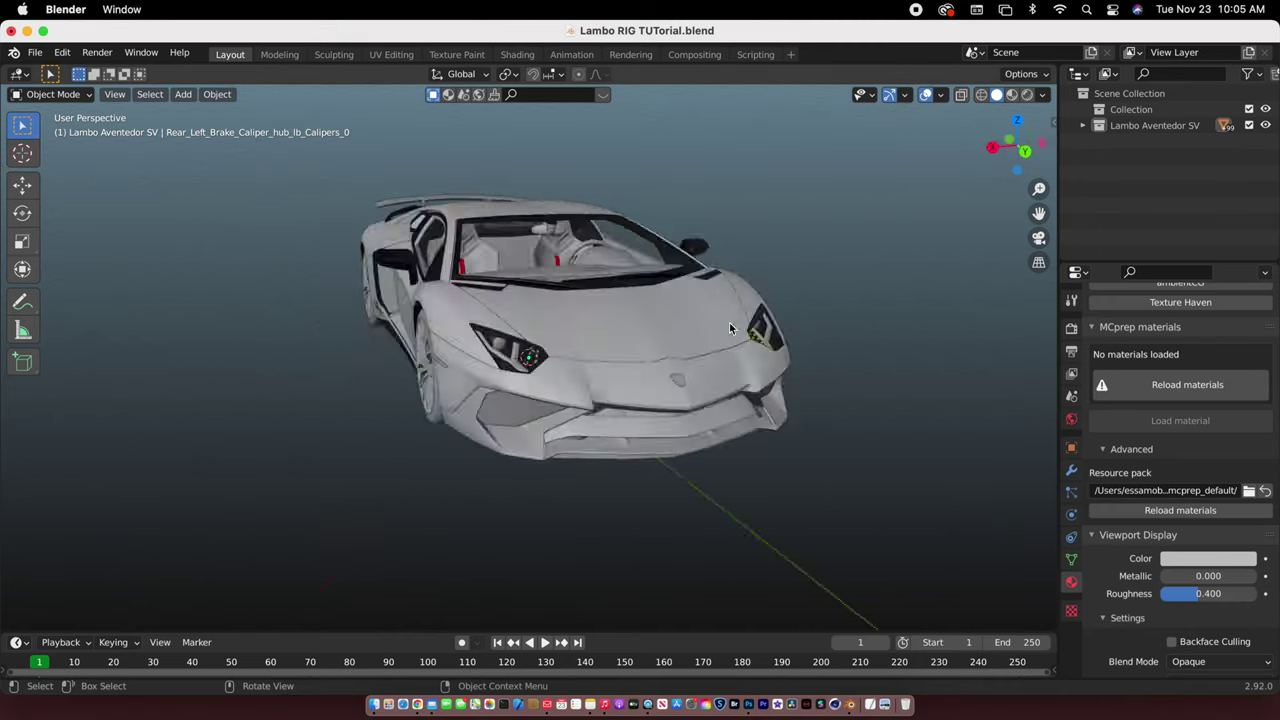
Add a Monkey mesh at the origin in side view as a facing-direction reference, and delete it again
click(1019, 148)
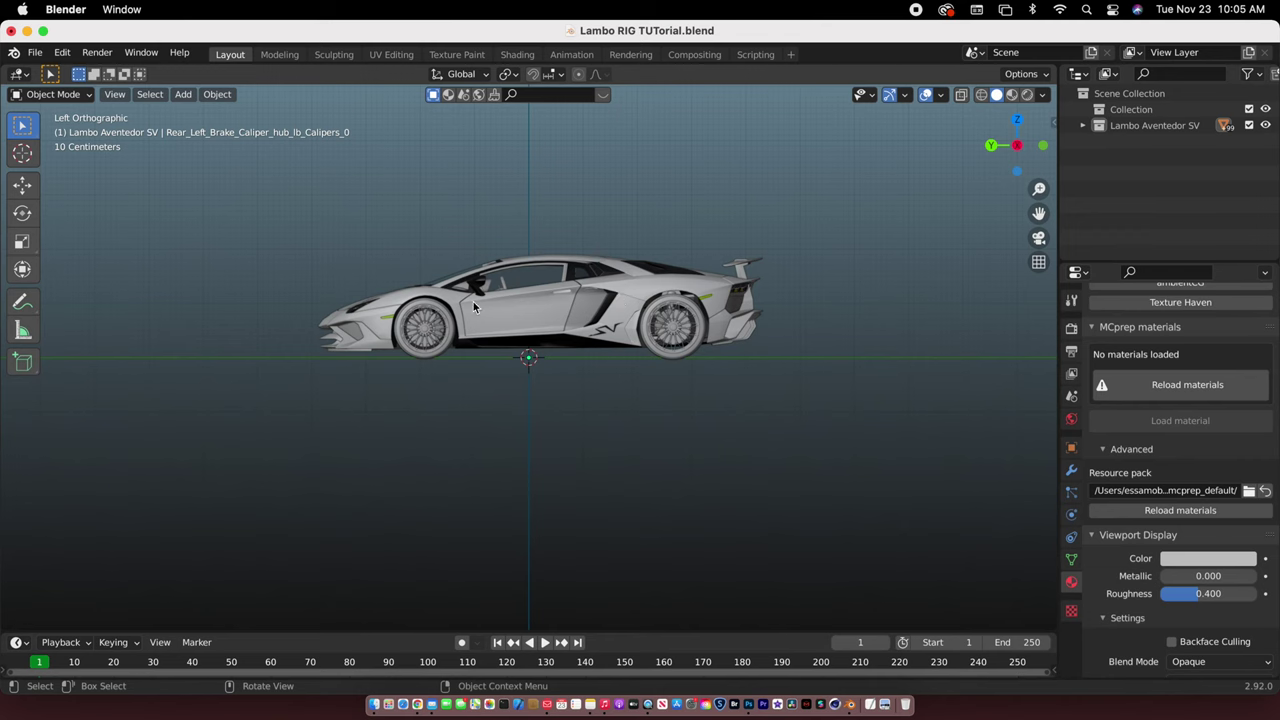
key(shift+a)
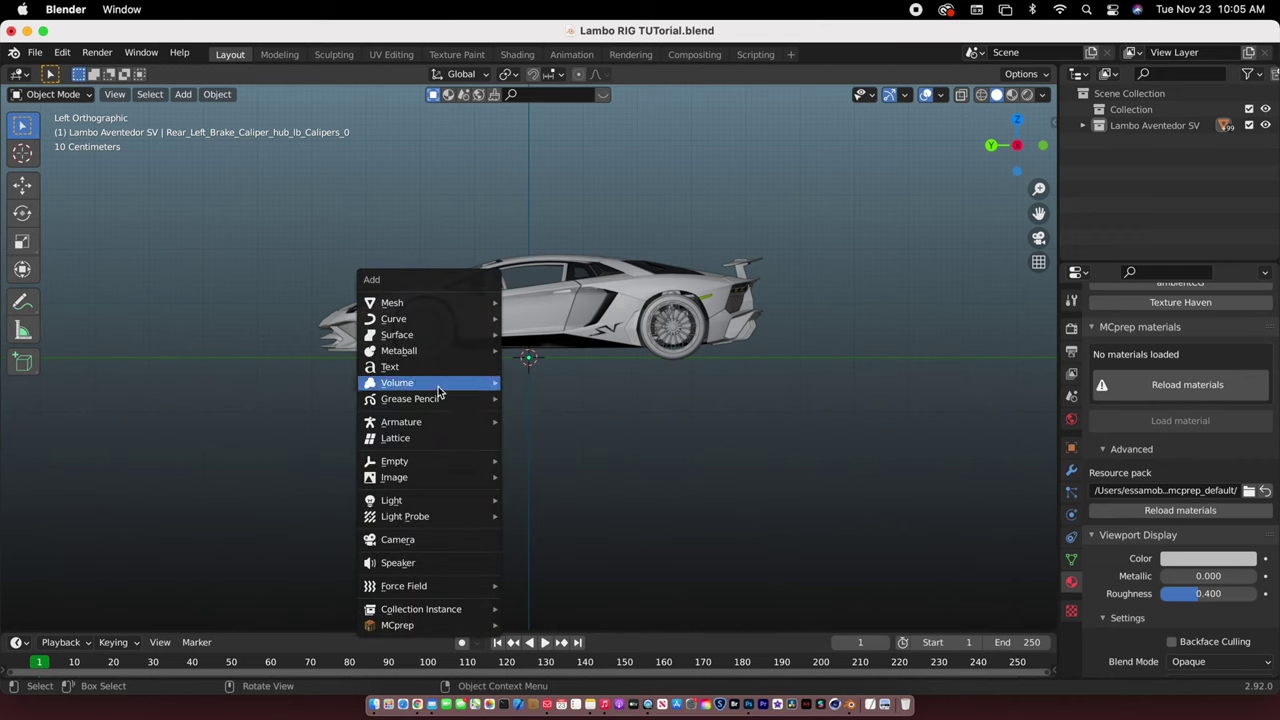
mouse_move(409, 304)
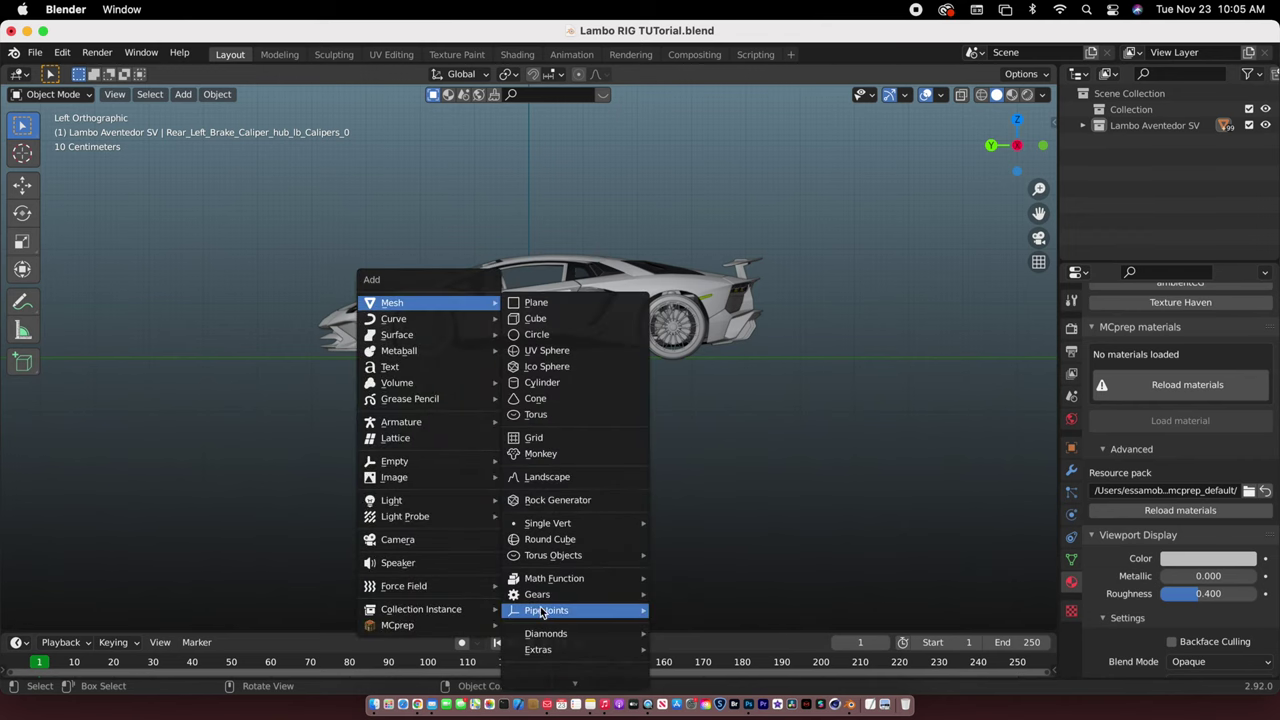
click(543, 454)
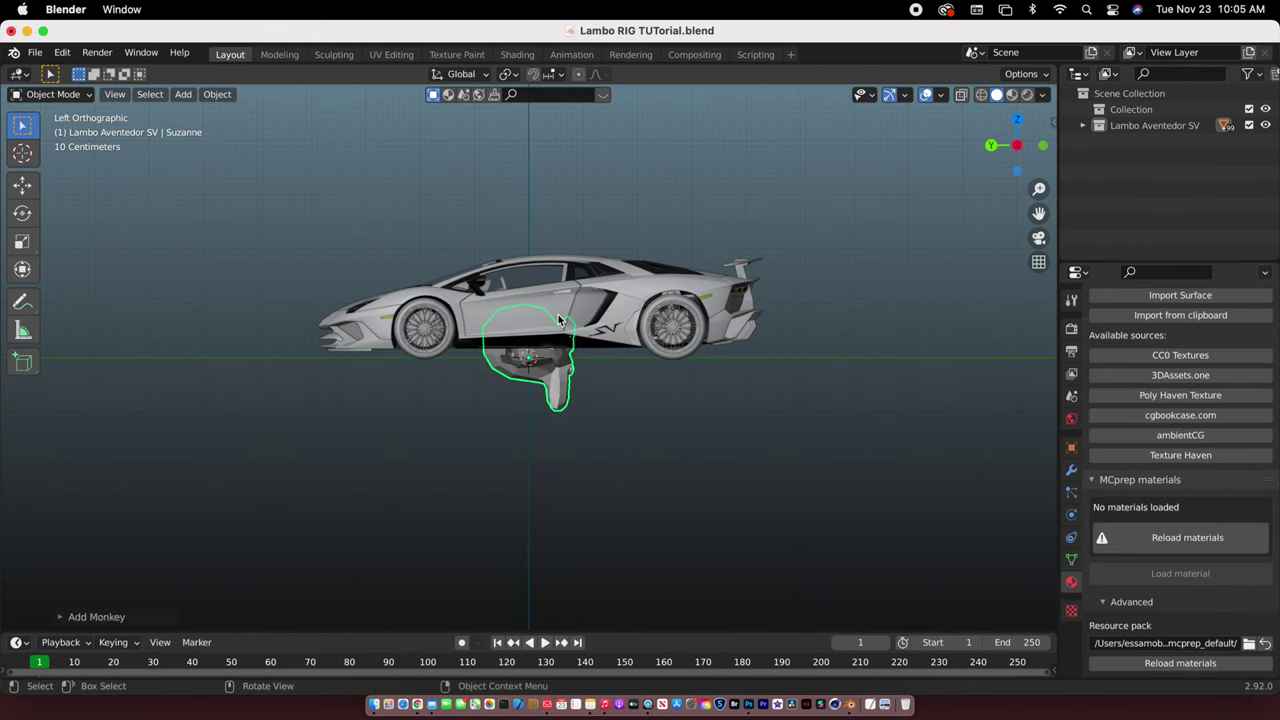
mouse_move(559, 318)
middle_down()
mouse_move(543, 322)
mouse_move(576, 323)
middle_up()
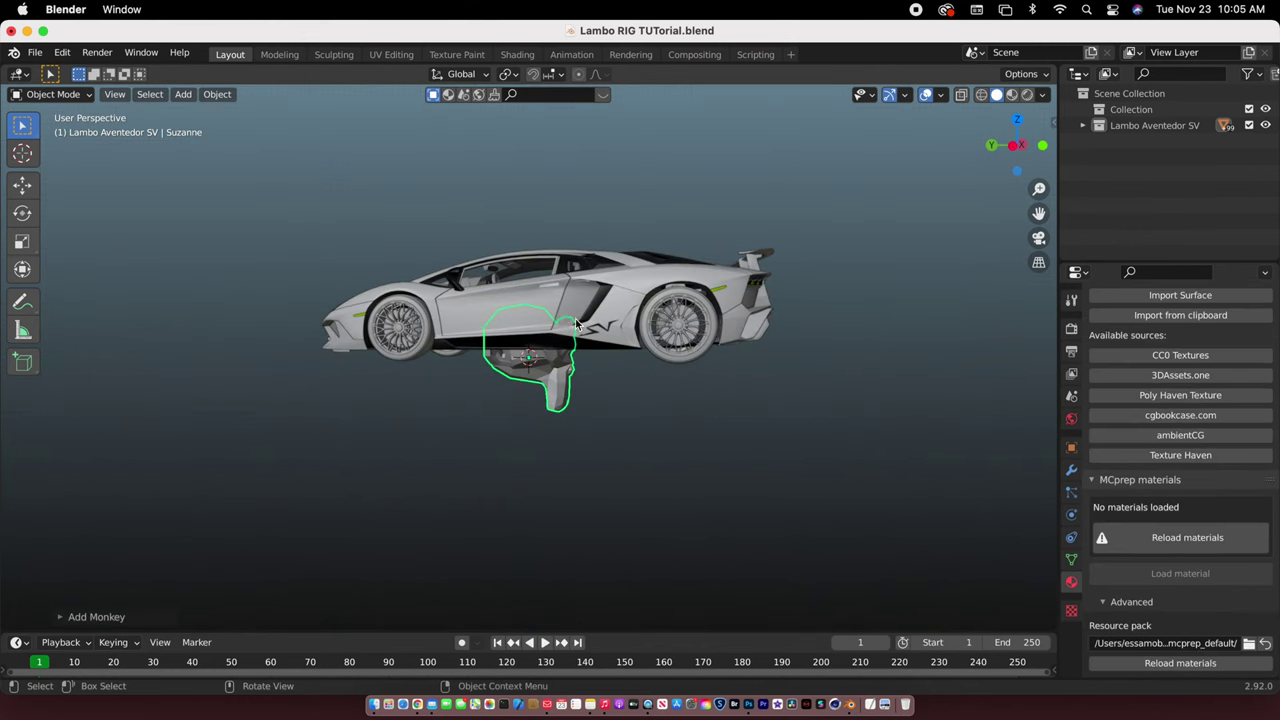
key(x)
click(585, 329)
Rotate the whole car 180° around the global Z axis and deselect it
click(720, 347)
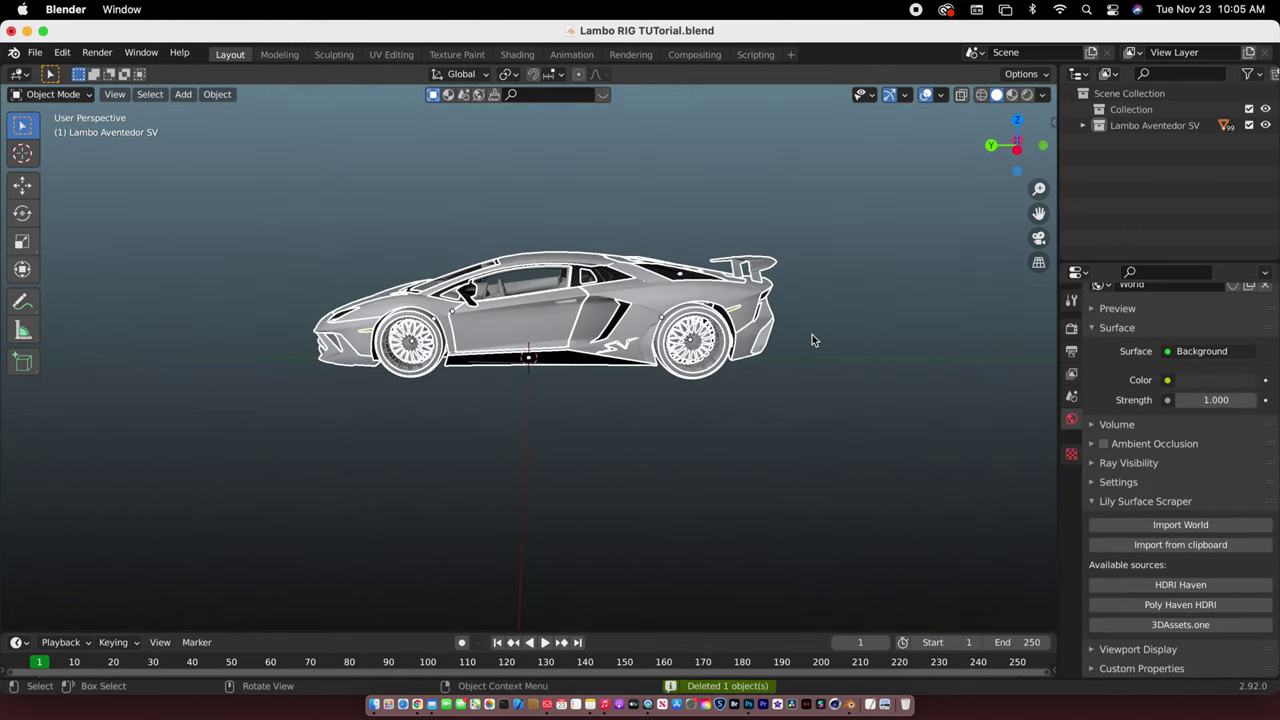
text(rz)
text(18)
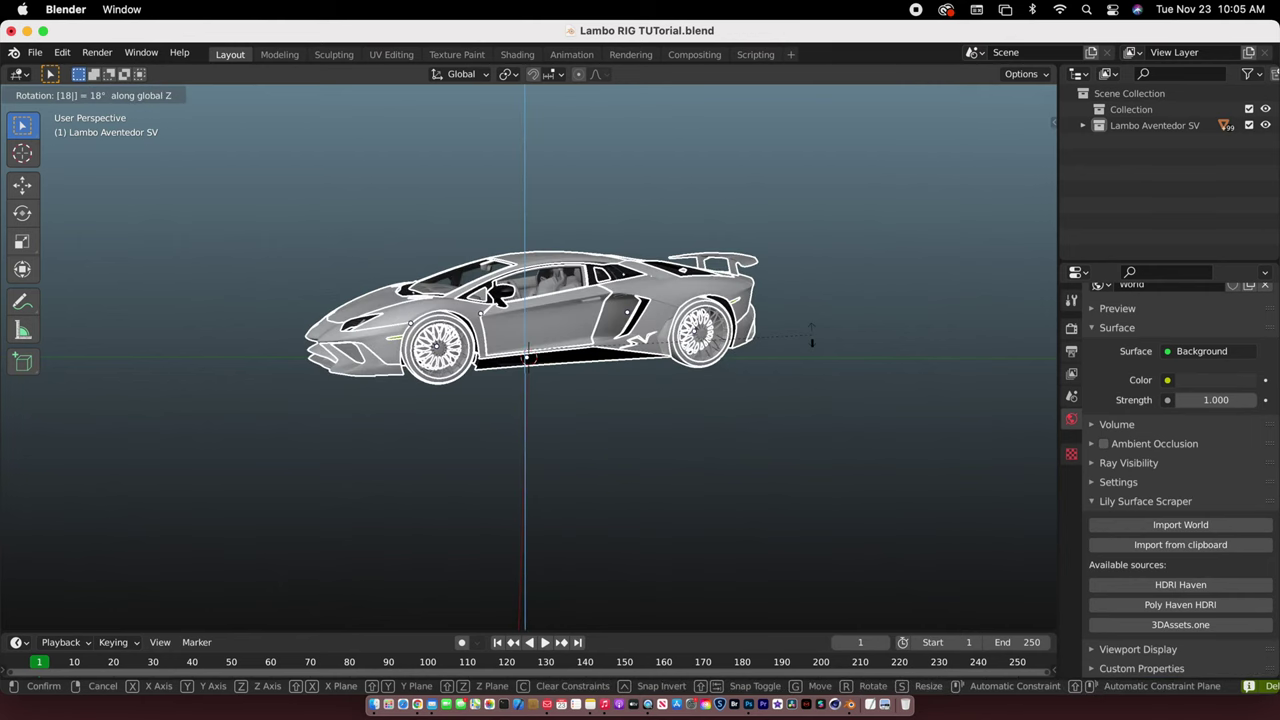
text(0)
key(Return)
click(838, 310)
scroll(837, 309, right, 10)
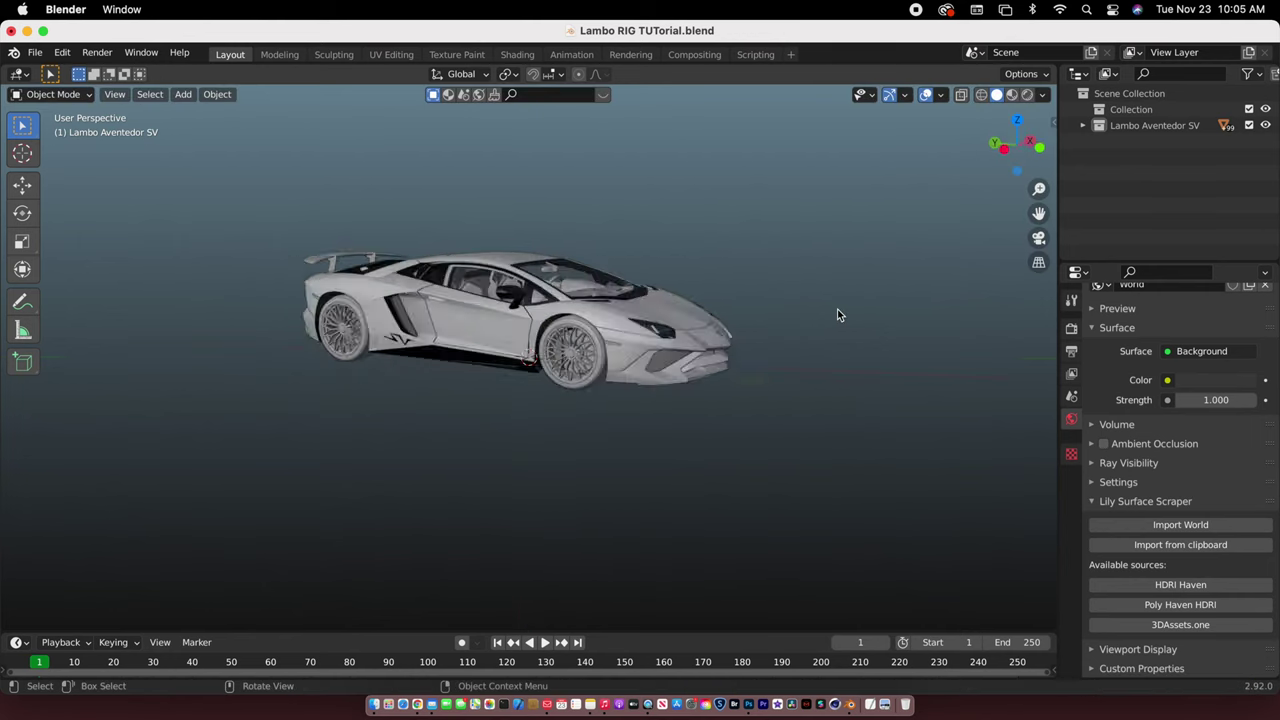
Add a plain-axes empty at the world origin beneath the car and return to the right orthographic view
click(1014, 151)
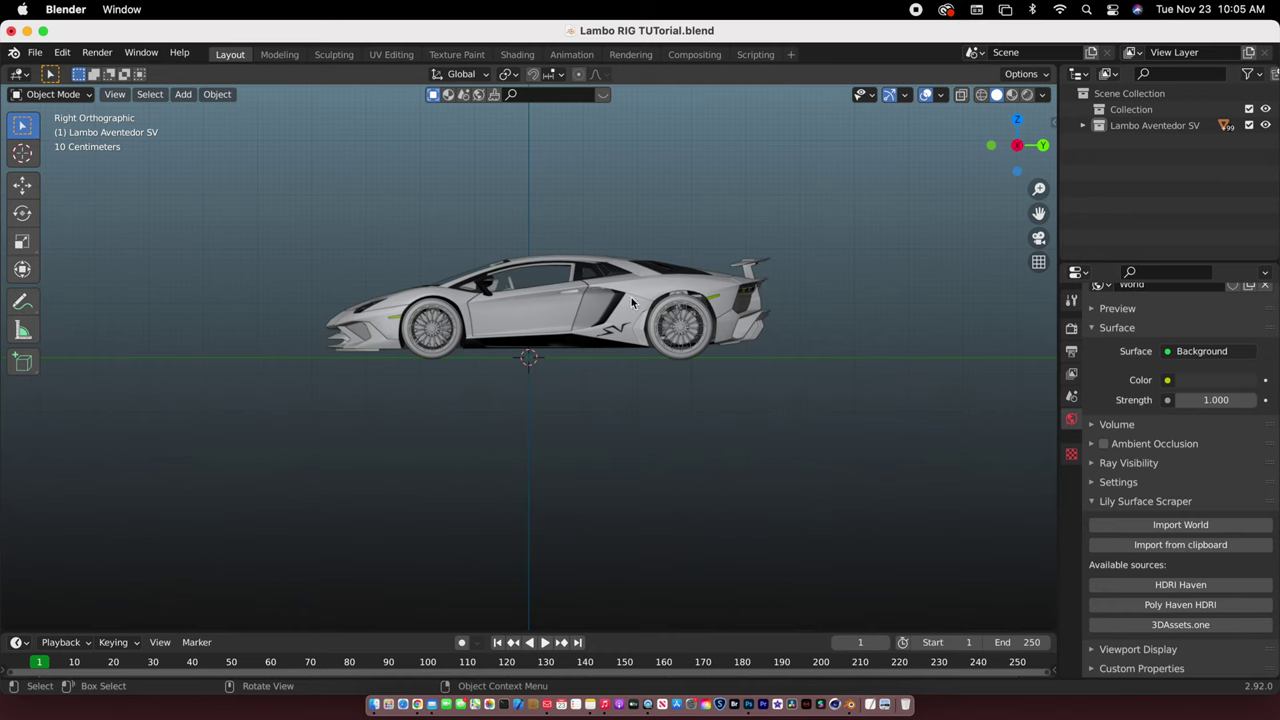
key(shift+a)
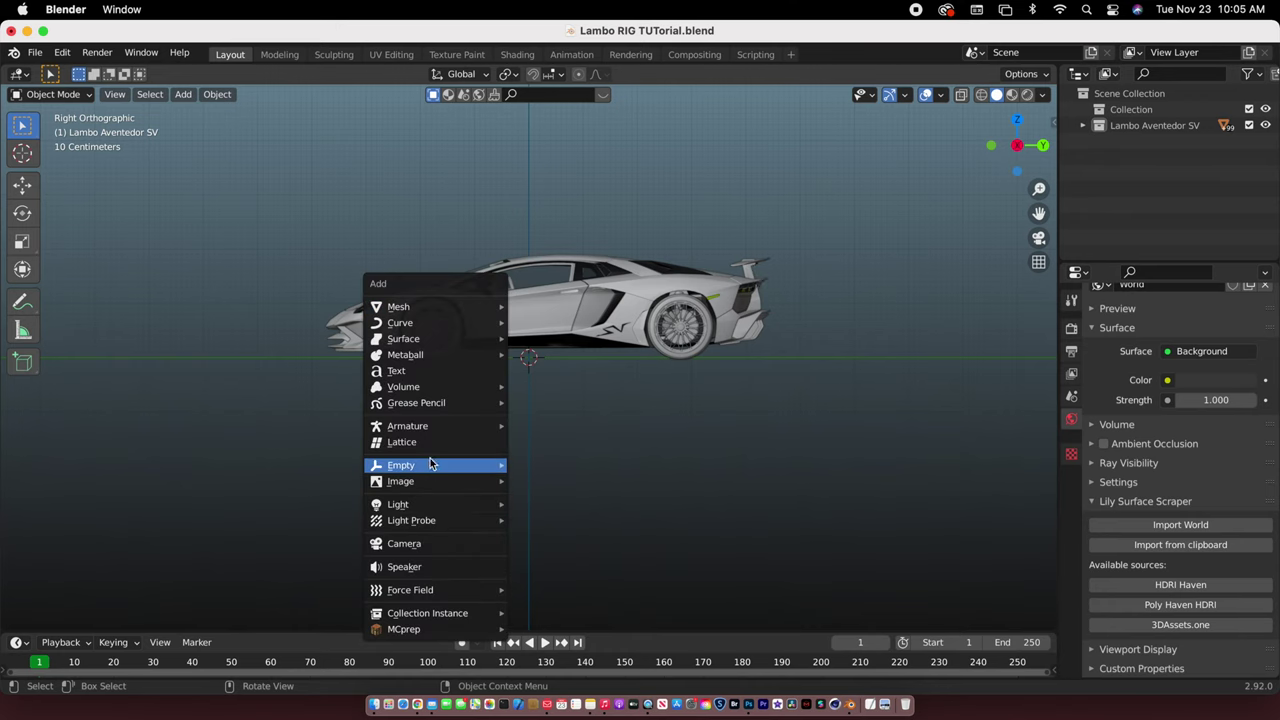
mouse_move(431, 465)
click(582, 465)
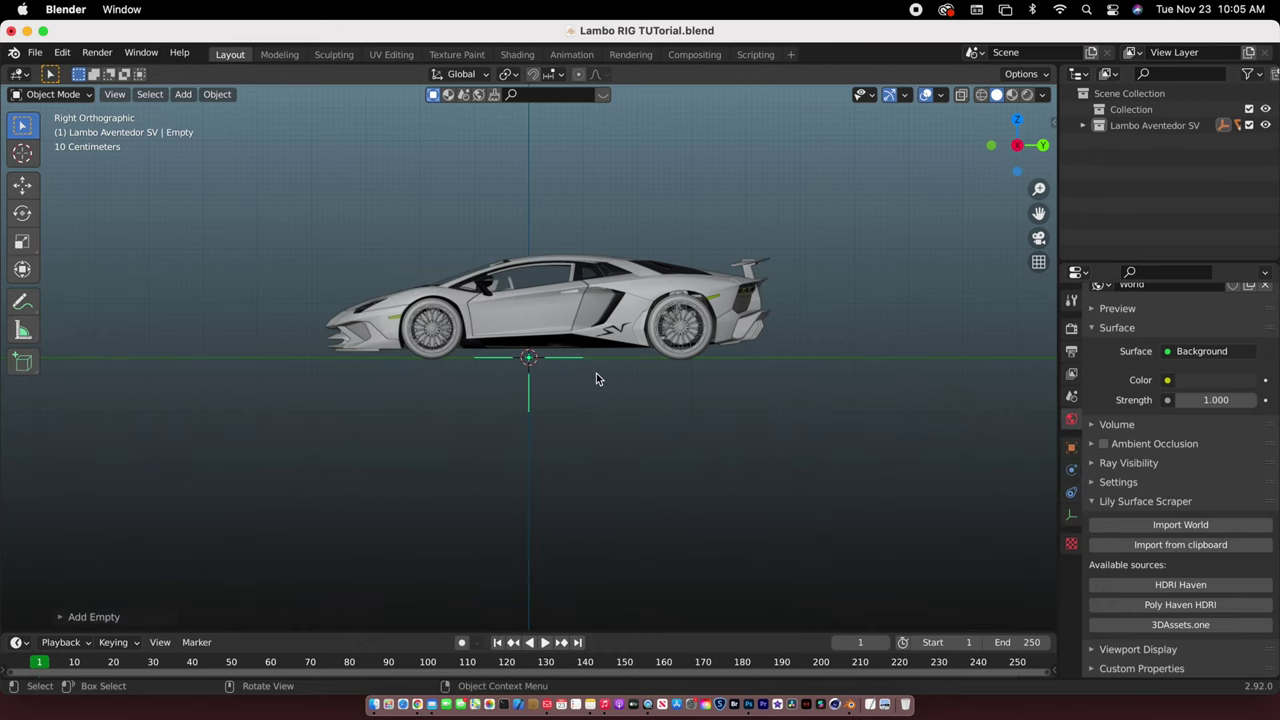
scroll(596, 377, up, 4)
scroll(596, 377, down, 5)
middle_drag(614, 366, 582, 354)
key(KP_3)
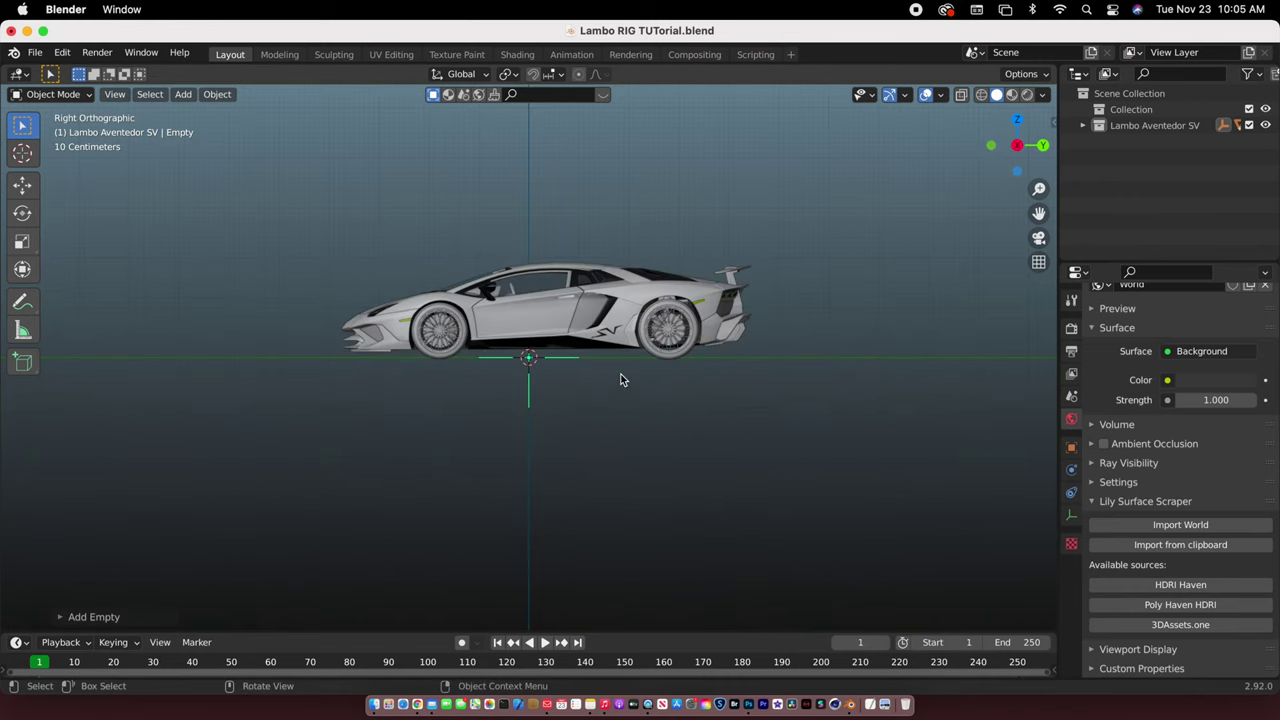
Parent all the car parts to the empty using Object (Keep Transform)
key(a)
key(ctrl+p)
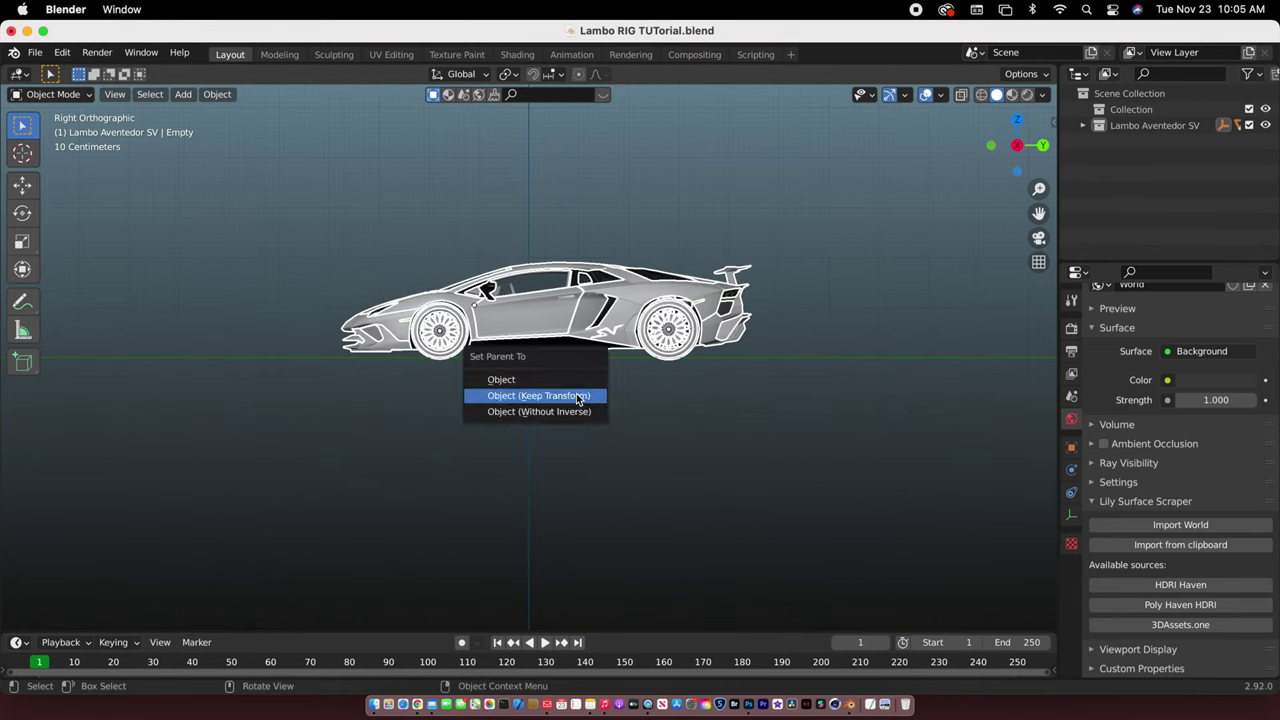
click(556, 396)
Try moving the empty to check that the car follows it
click(529, 376)
key(g)
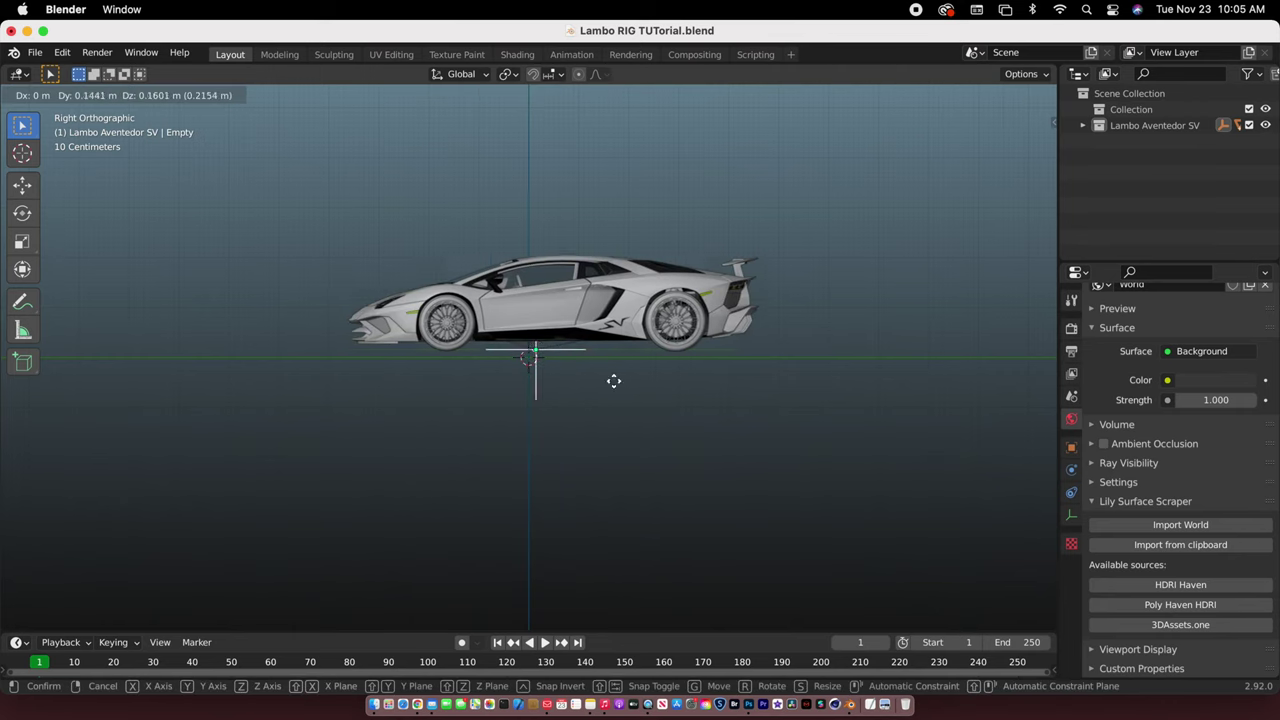
right_click(580, 377)
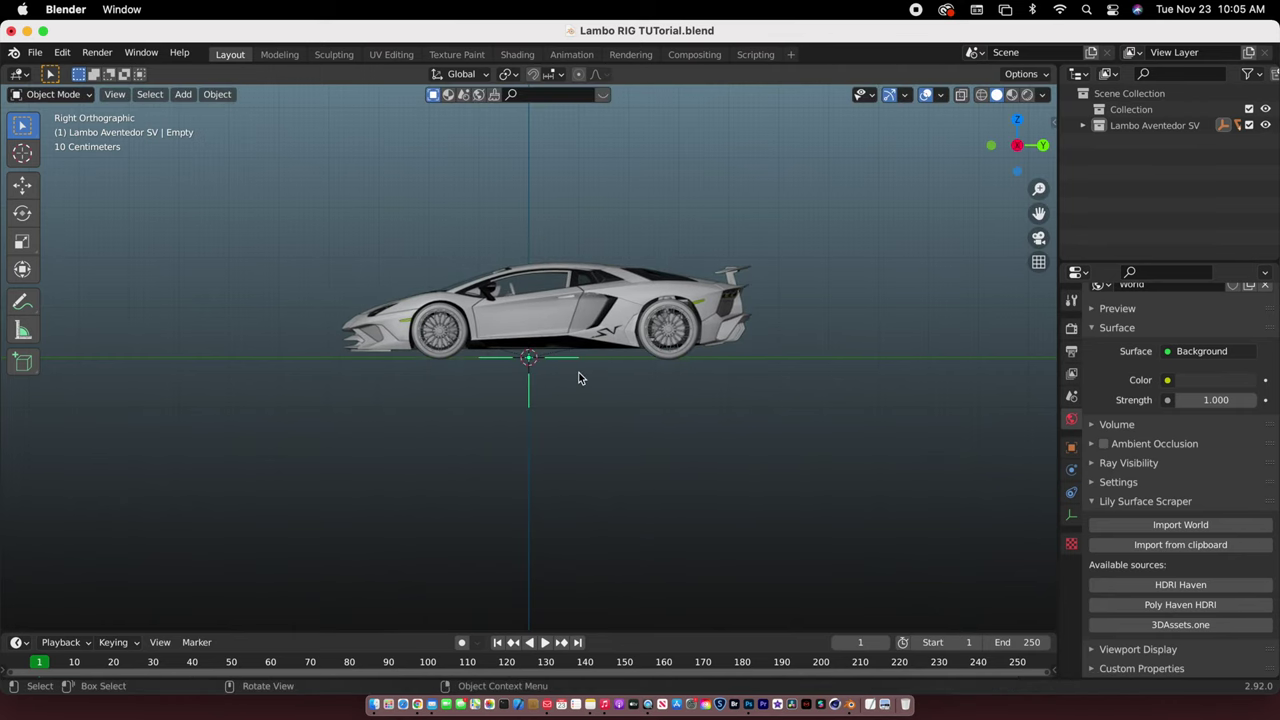
Select the whole car together with the empty and apply all their object transforms
click(753, 425)
key(a)
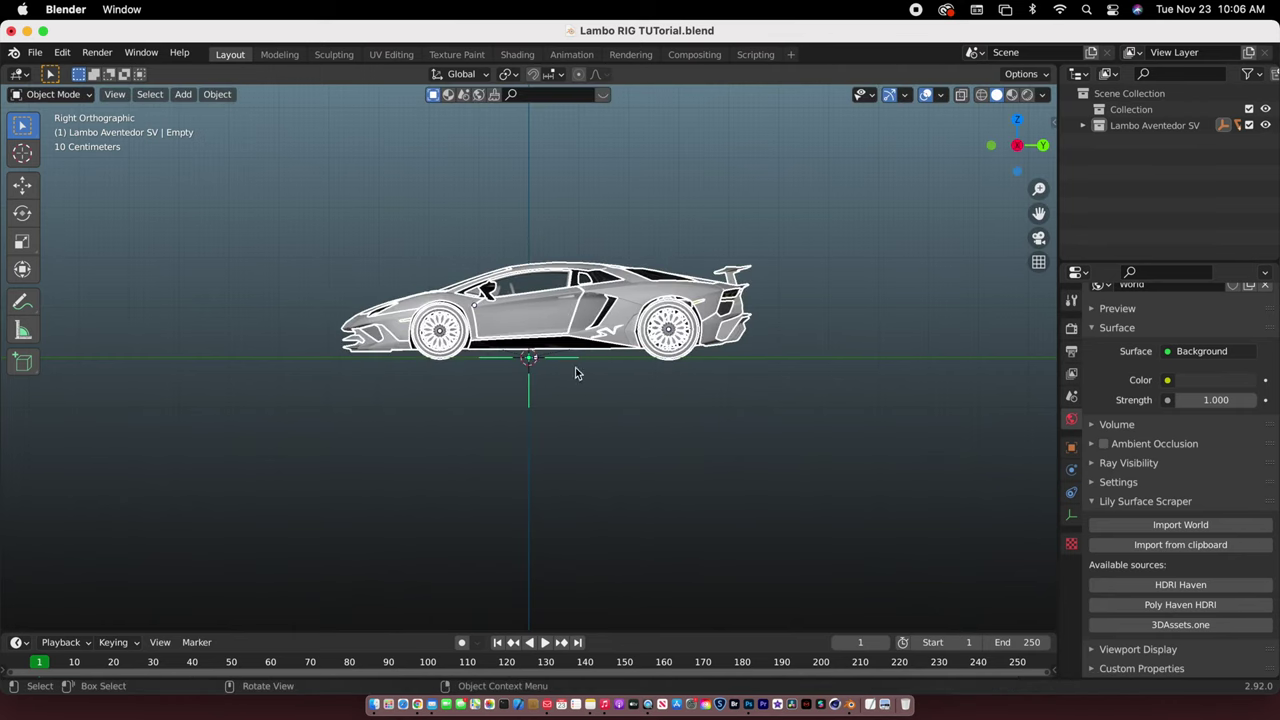
click(206, 97)
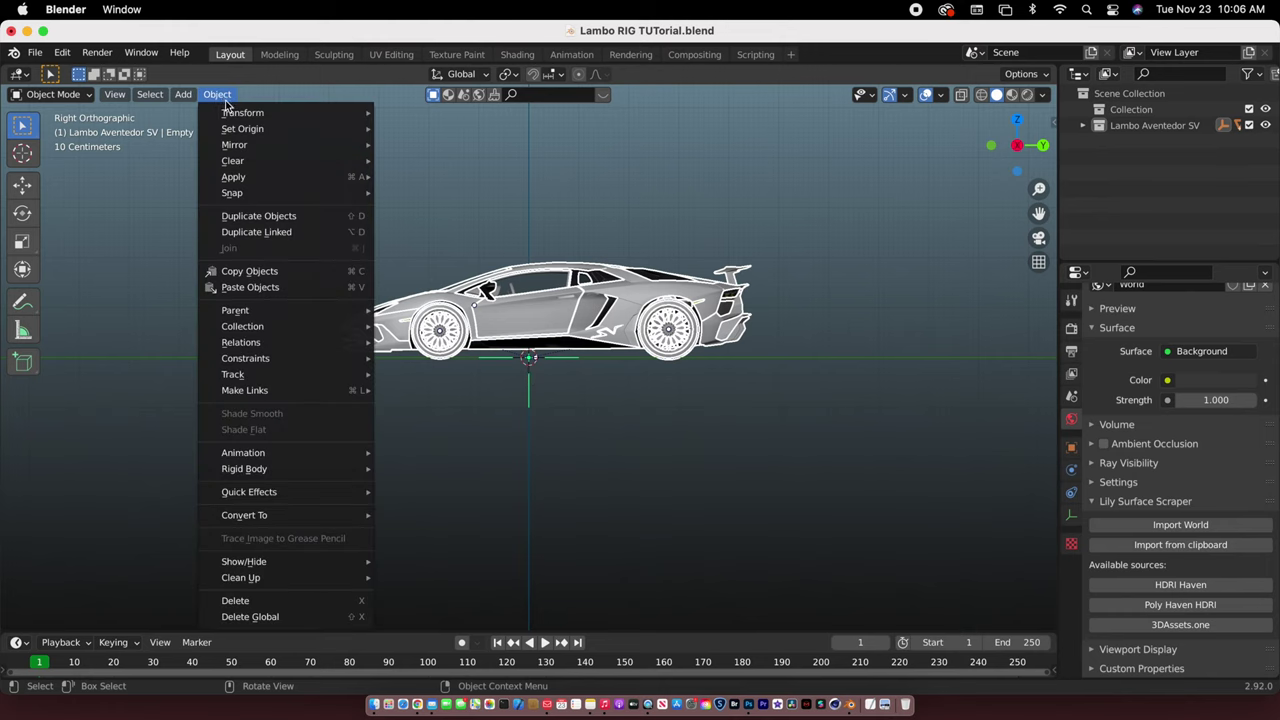
mouse_move(268, 133)
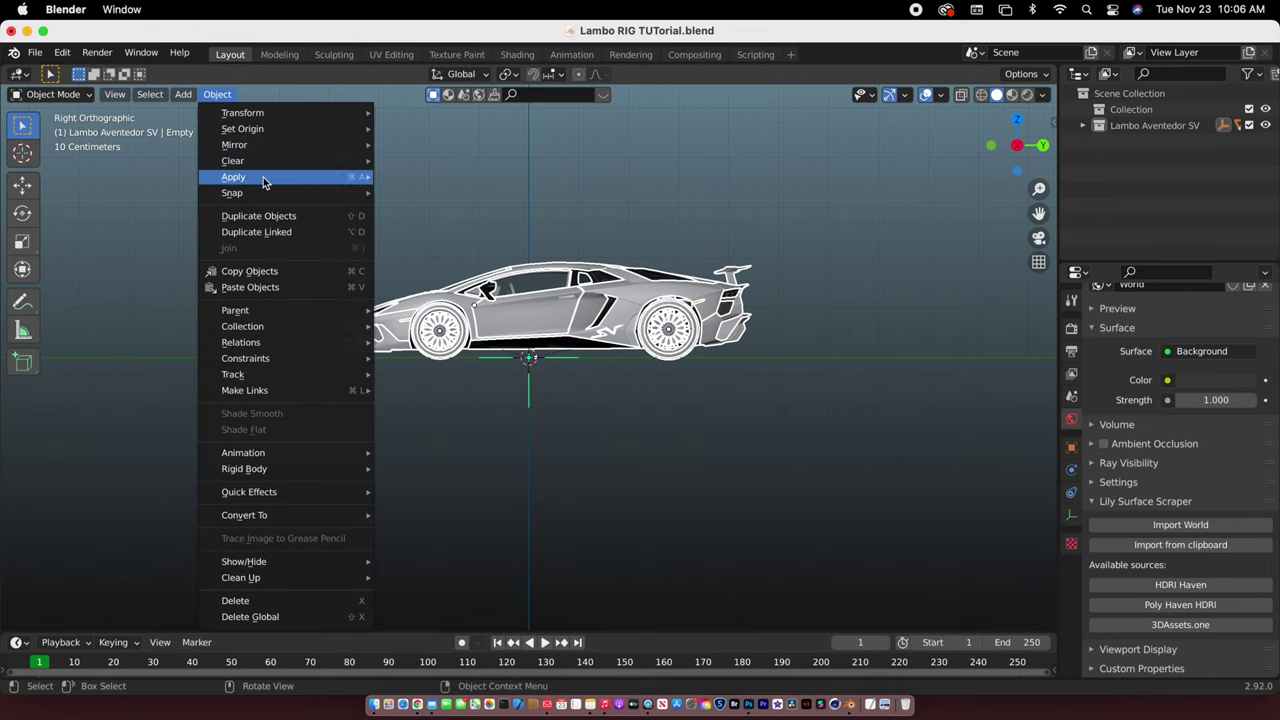
mouse_move(263, 177)
click(455, 226)
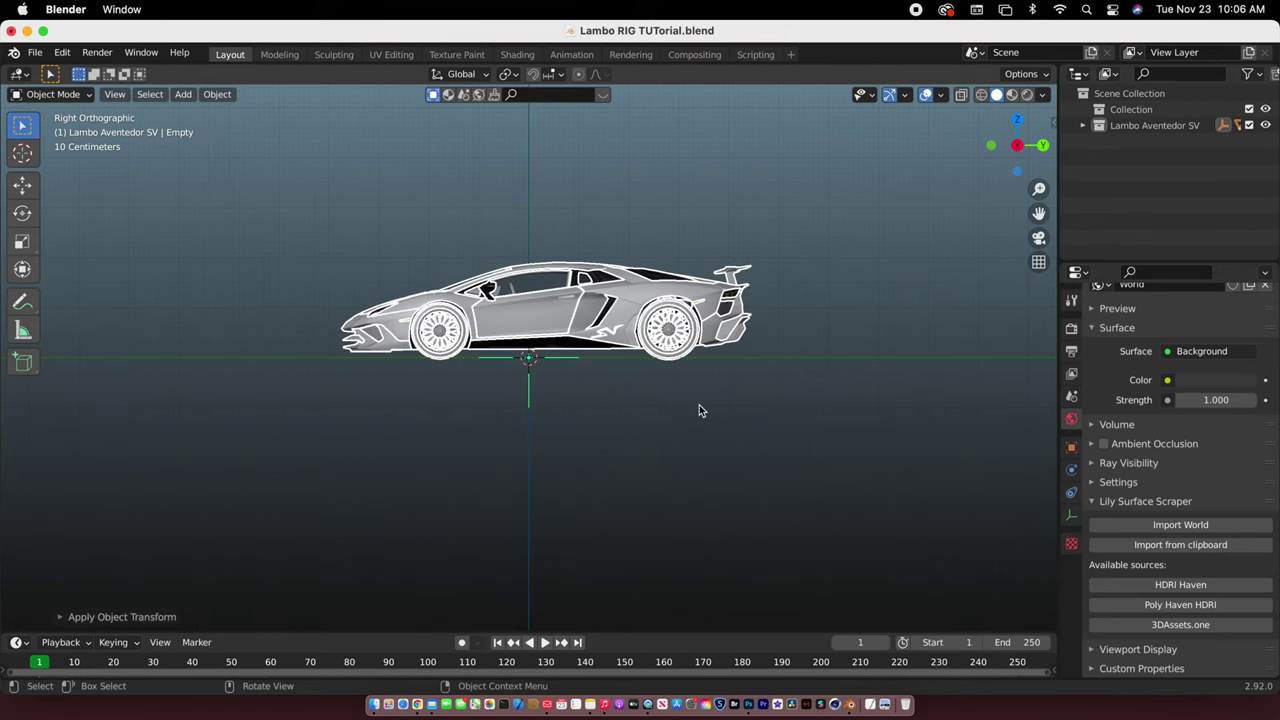
Rename the empty beneath the middle of the car as Lambo.body
click(529, 400)
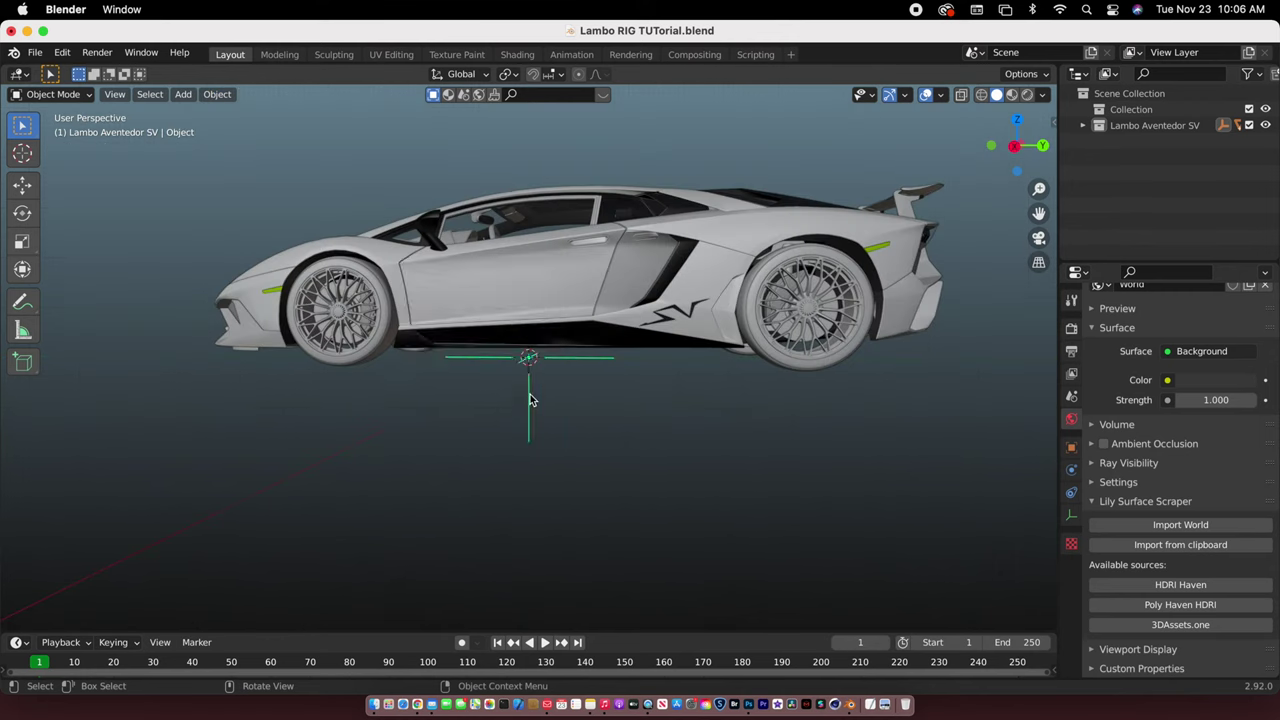
right_click(530, 392)
click(529, 392)
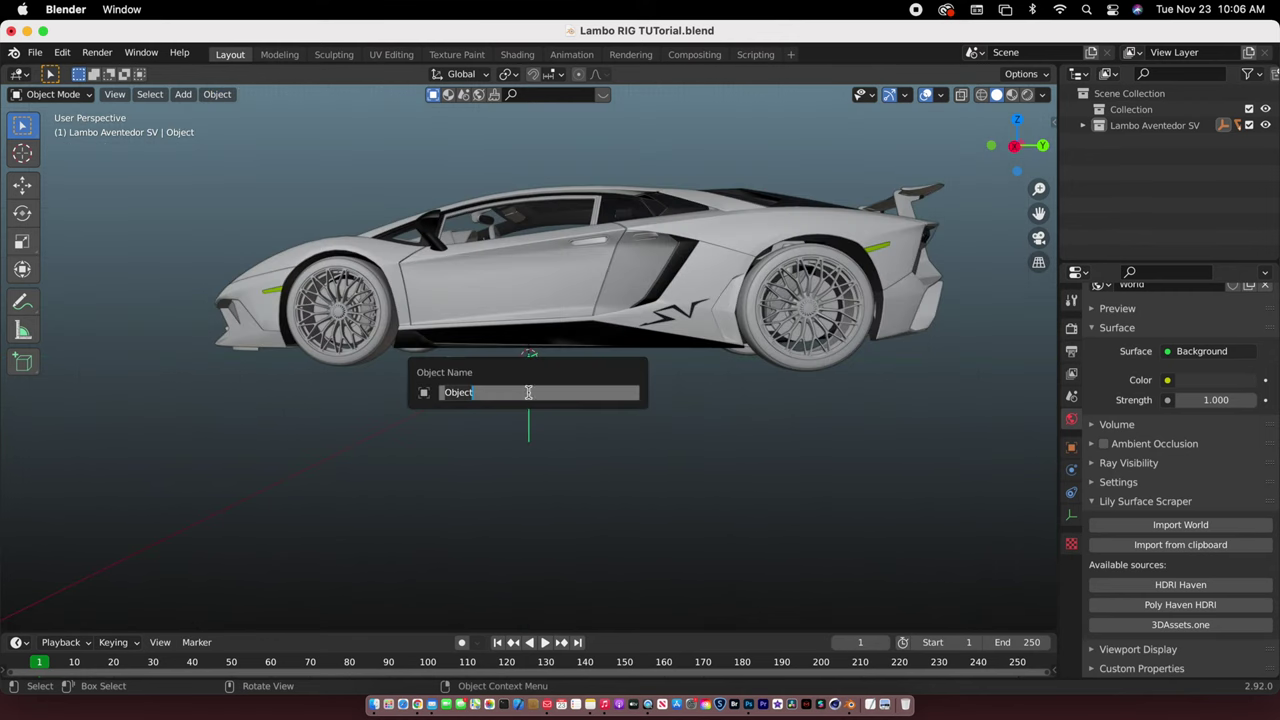
text(L)
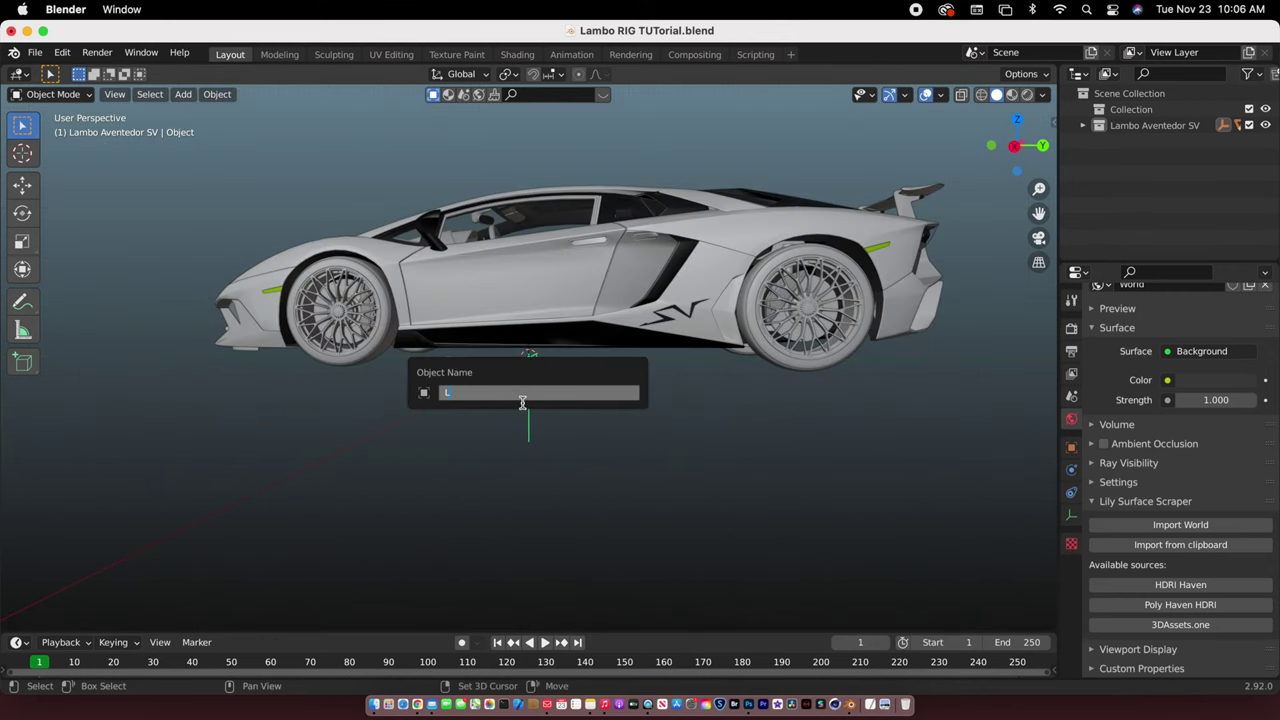
text(ambo)
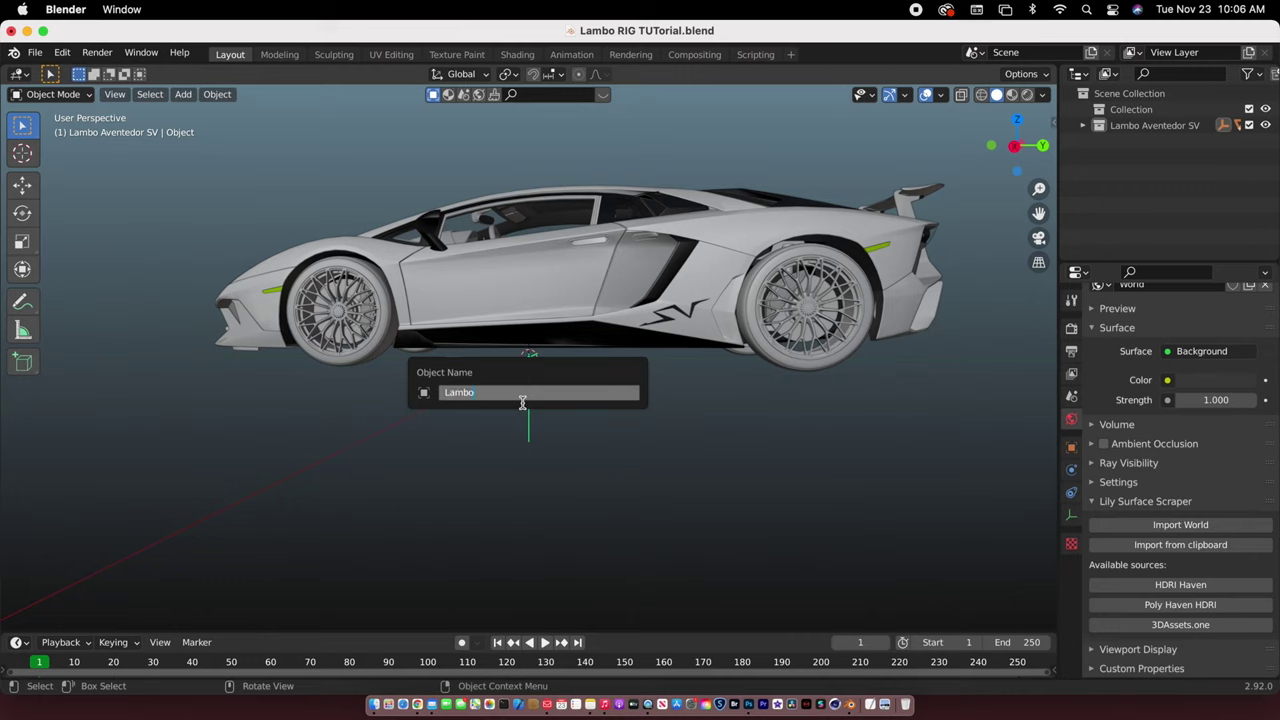
text( B)
key(Return)
Select all the geometry of the front-left wheel's brake disc in Edit Mode and snap the 3D cursor to it
scroll(531, 365, down, 4)
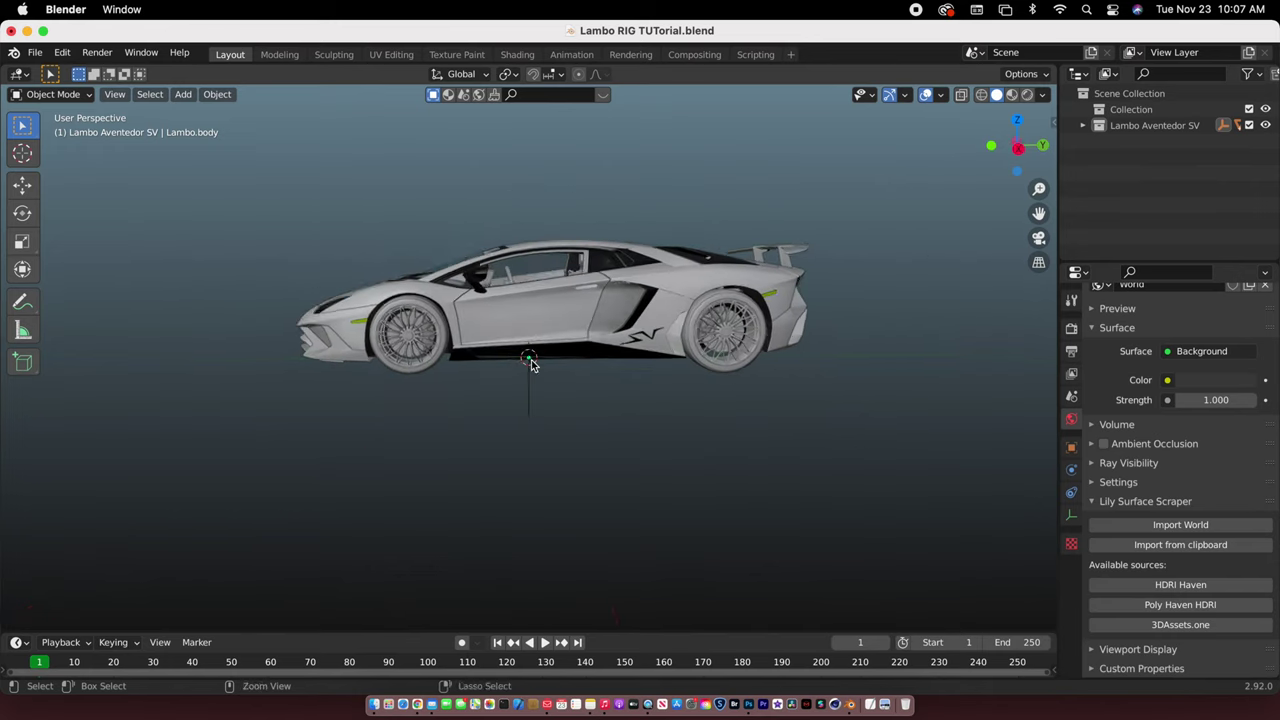
middle_drag(531, 378, 446, 342)
click(415, 342)
key(Tab)
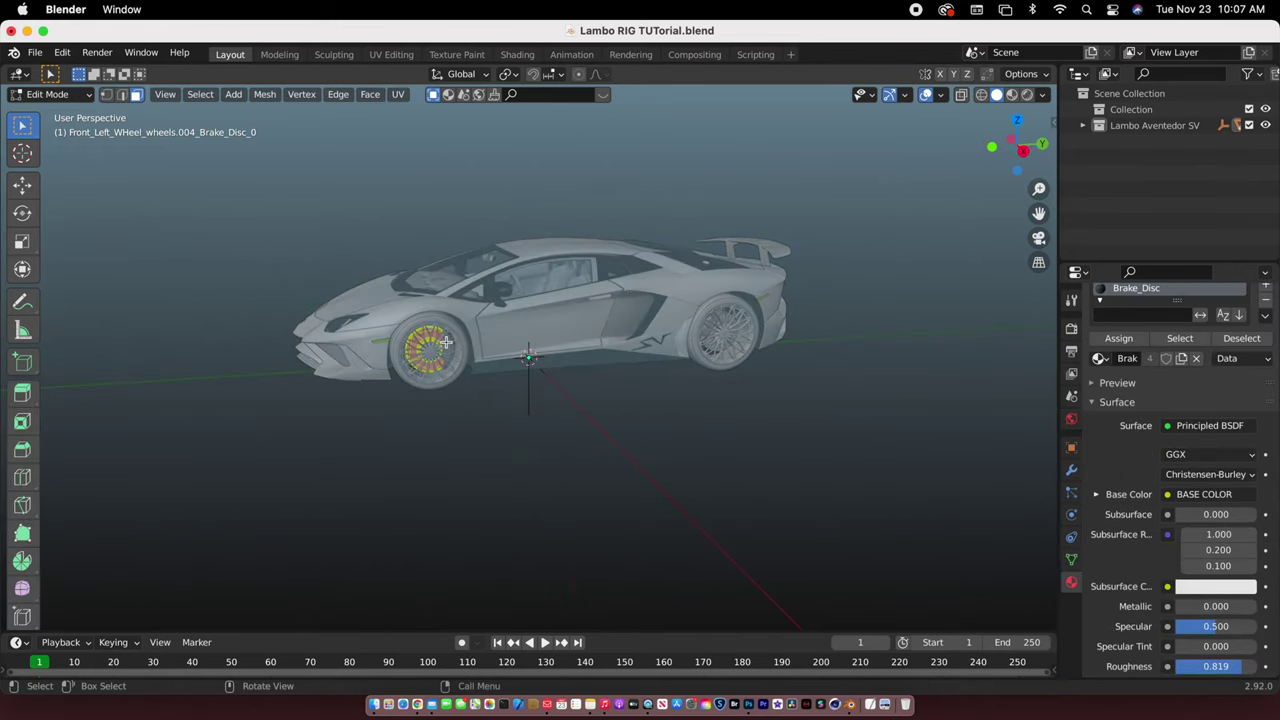
key(KP_Decimal)
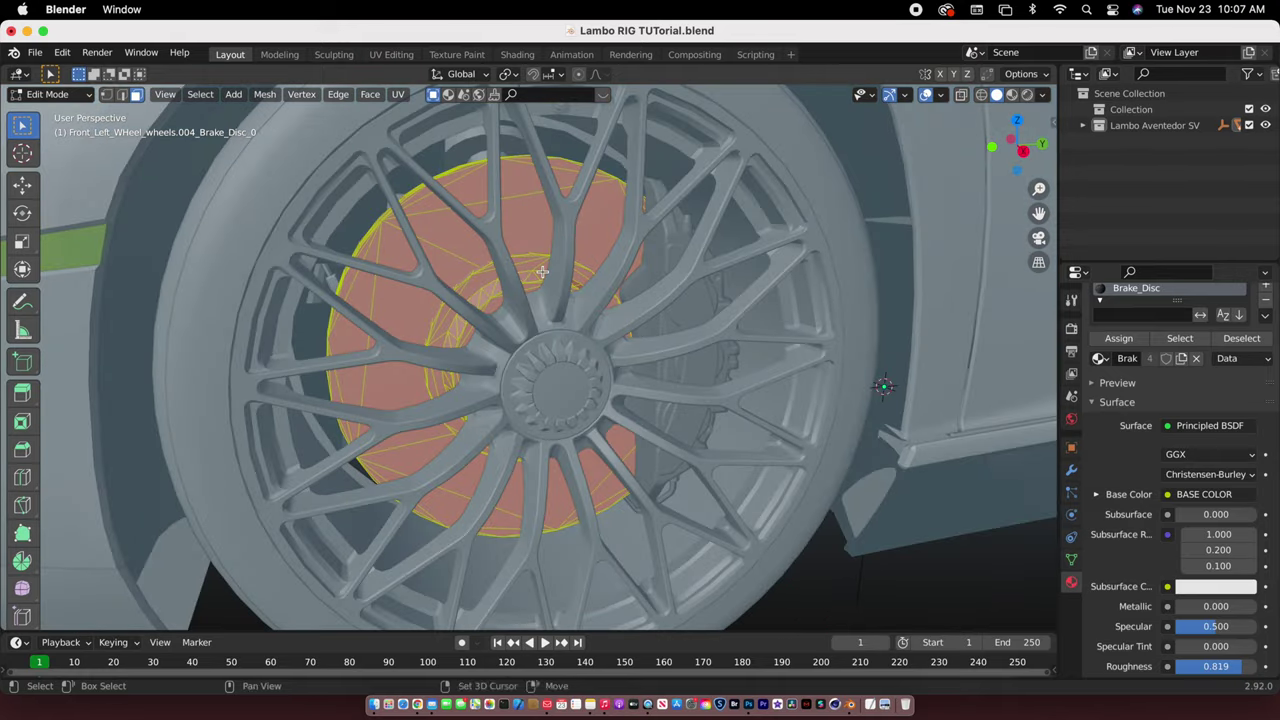
key(shift+s)
click(541, 364)
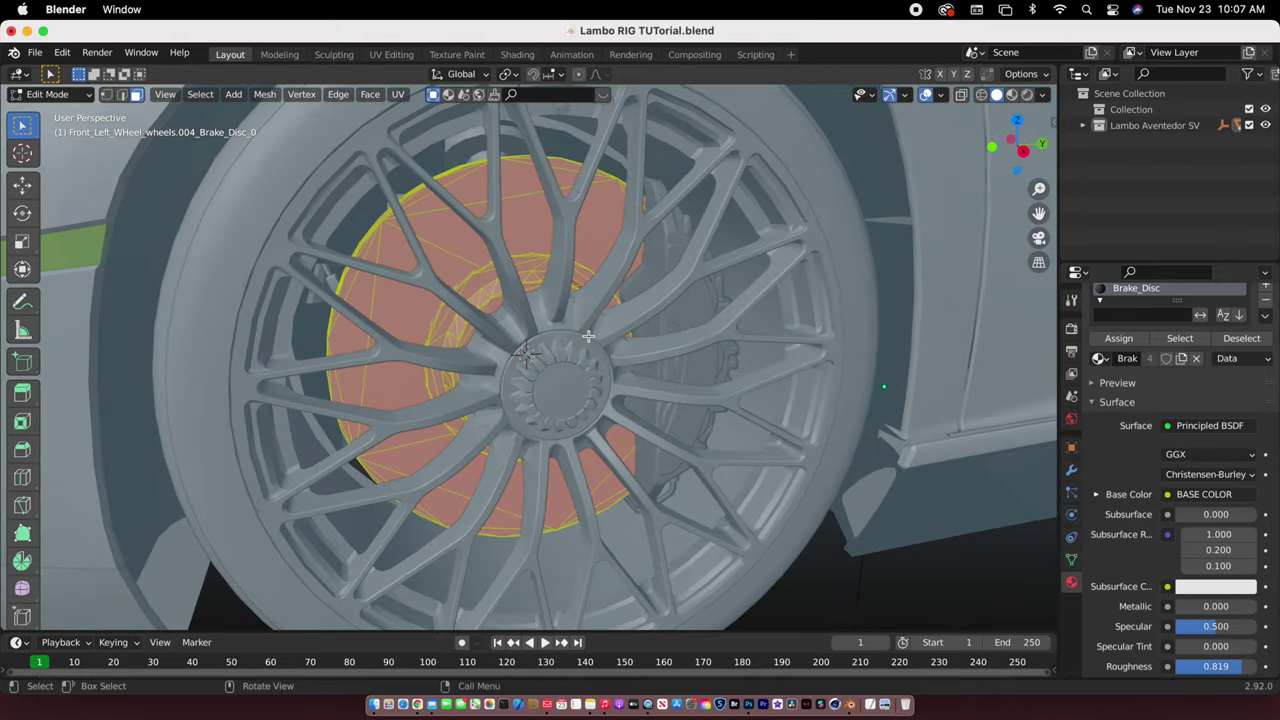
Return to Object Mode and add a plain-axes empty at the centre of the front-left wheel
scroll(560, 400, down, 8)
key(Tab)
key(shift+a)
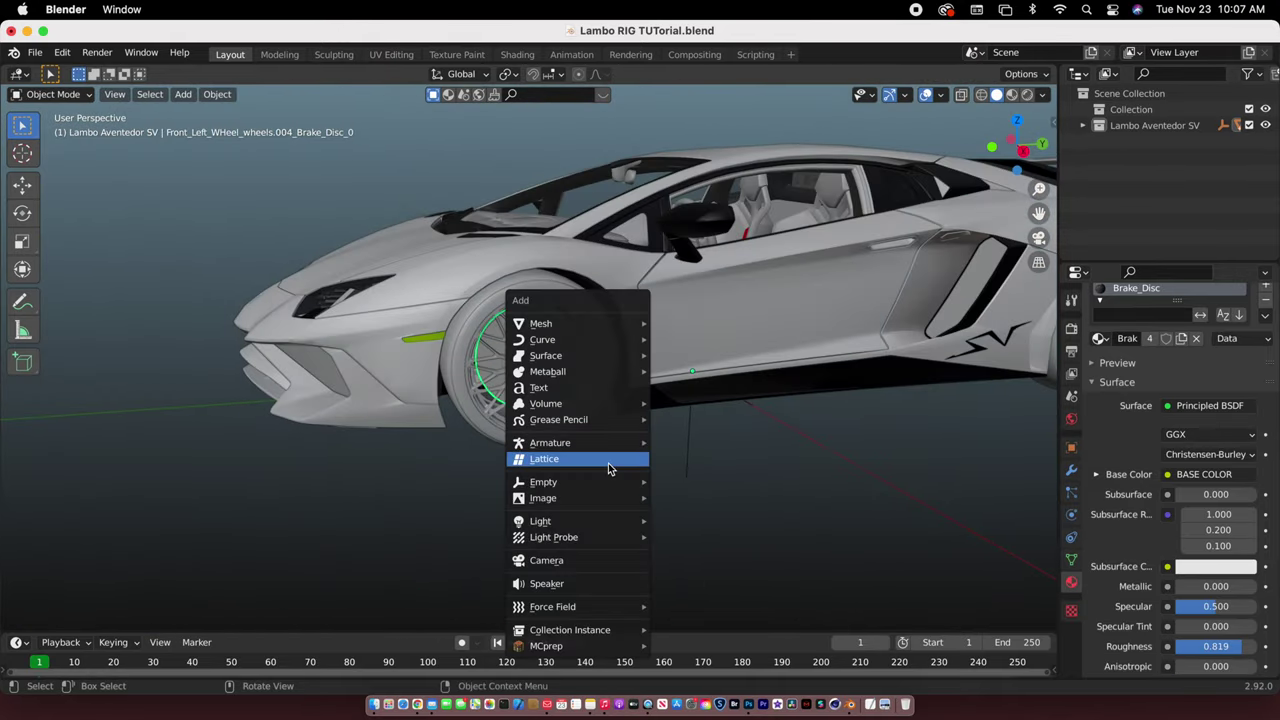
mouse_move(590, 482)
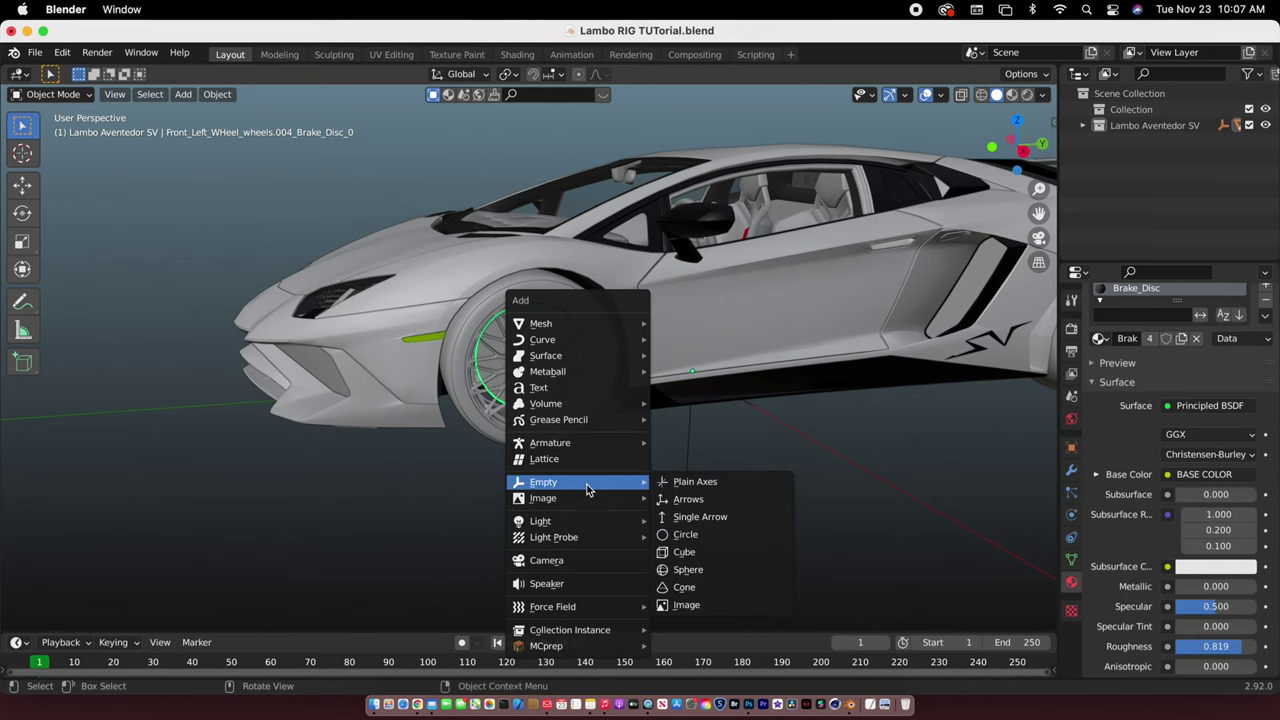
click(727, 487)
click(786, 477)
Snap the 3D cursor to the rear-left wheel's brake disc, with its geometry selected in Edit Mode
scroll(638, 410, right, 5)
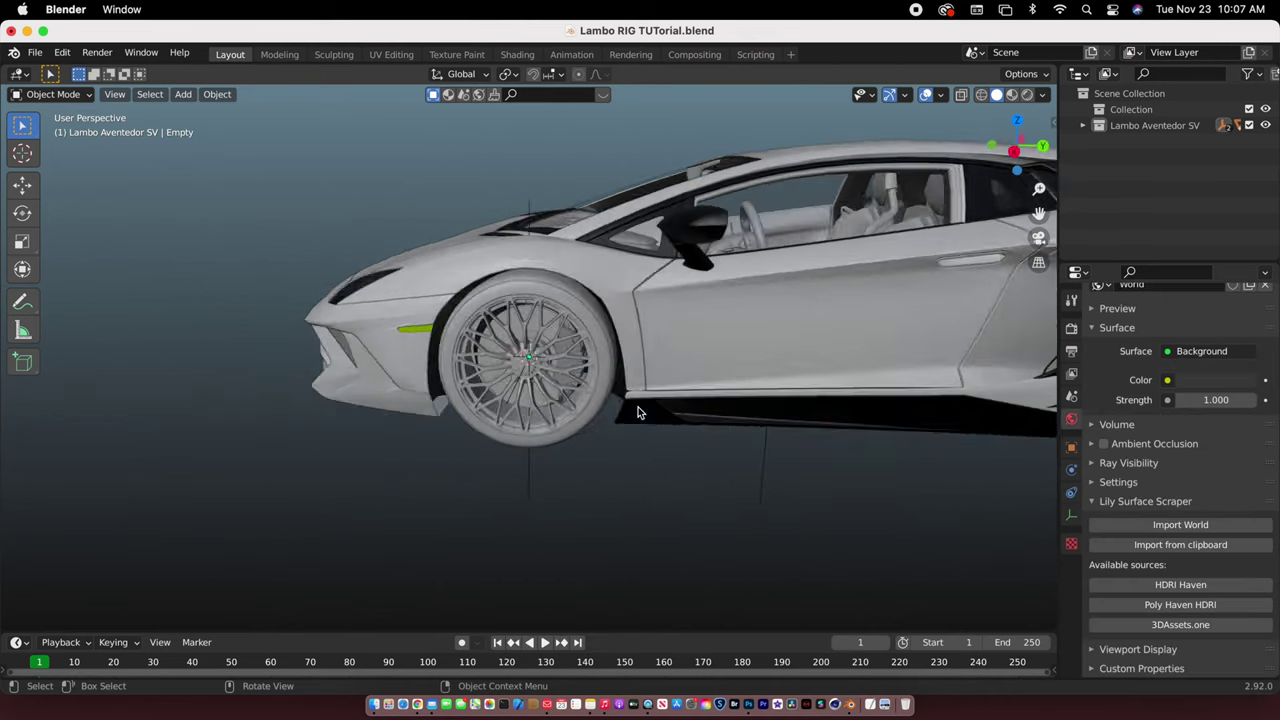
ctrl+scroll(638, 410, down, 3)
middle_drag(638, 412, 1022, 500)
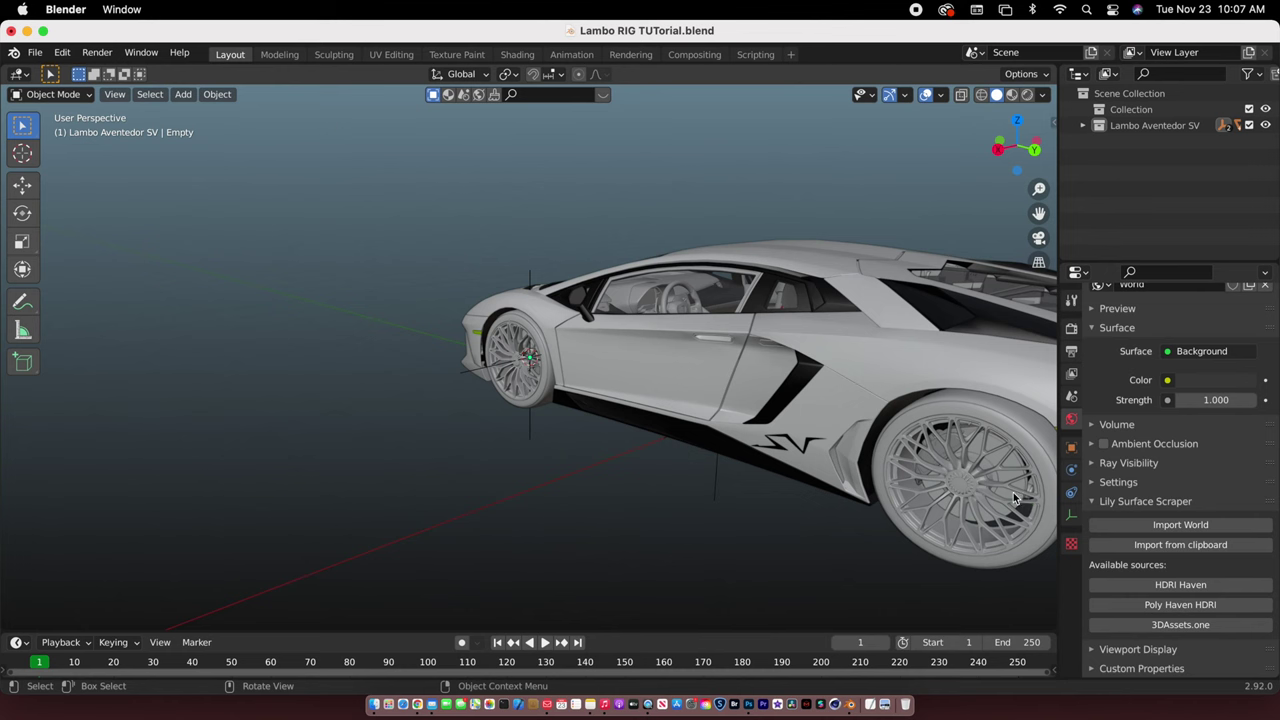
click(1014, 497)
scroll(974, 464, down, 4)
middle_drag(974, 464, 543, 357)
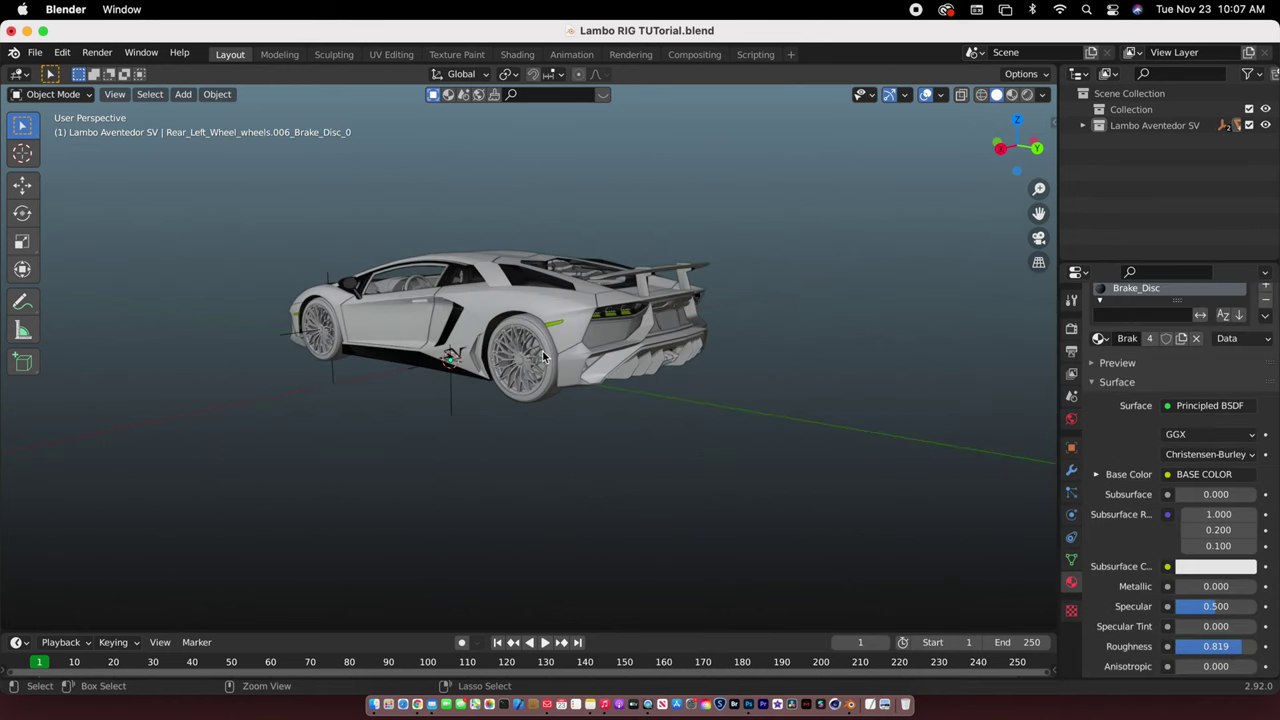
ctrl+scroll(543, 357, up, 5)
scroll(576, 393, up, 3)
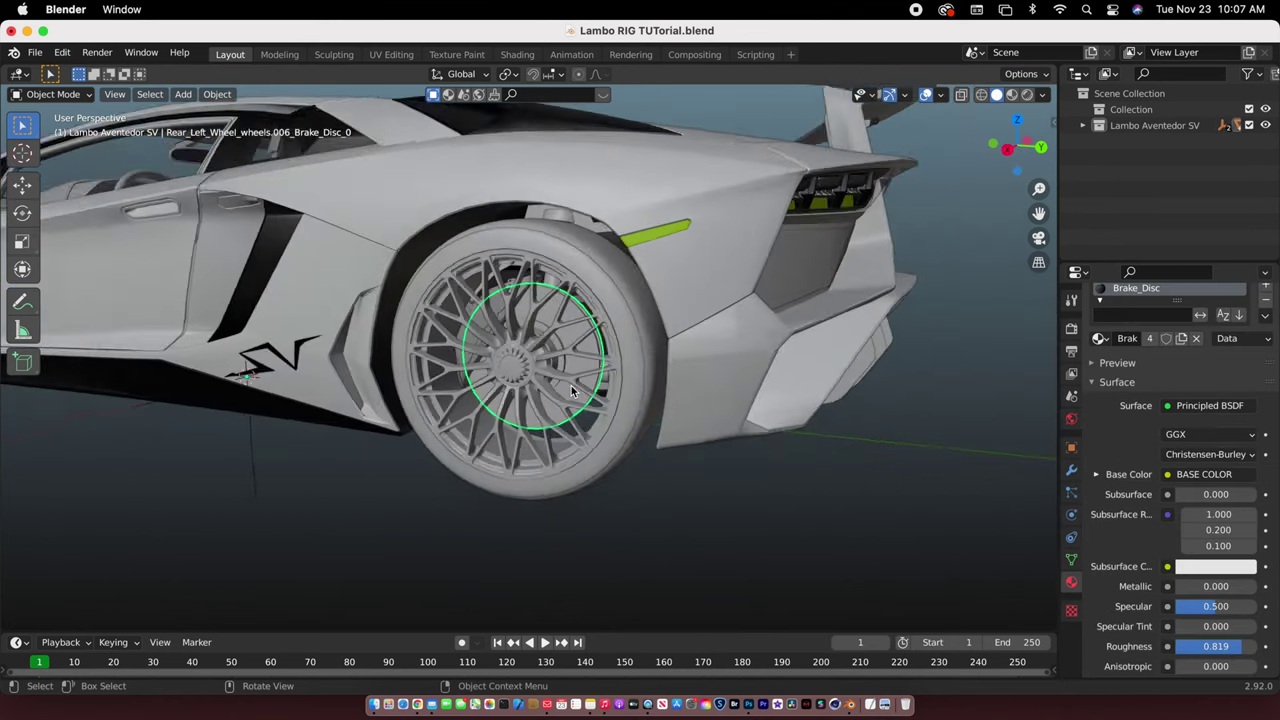
key(Tab)
key(shift+a)
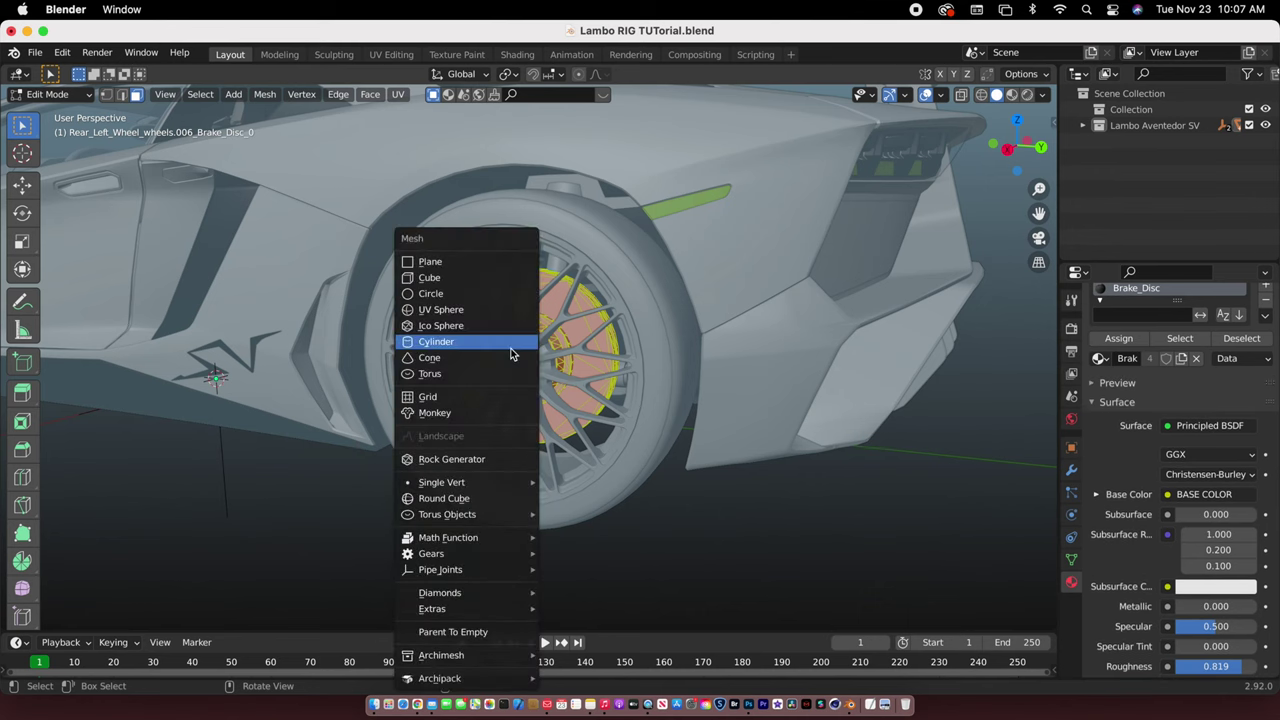
key(Escape)
key(shift+s)
click(580, 422)
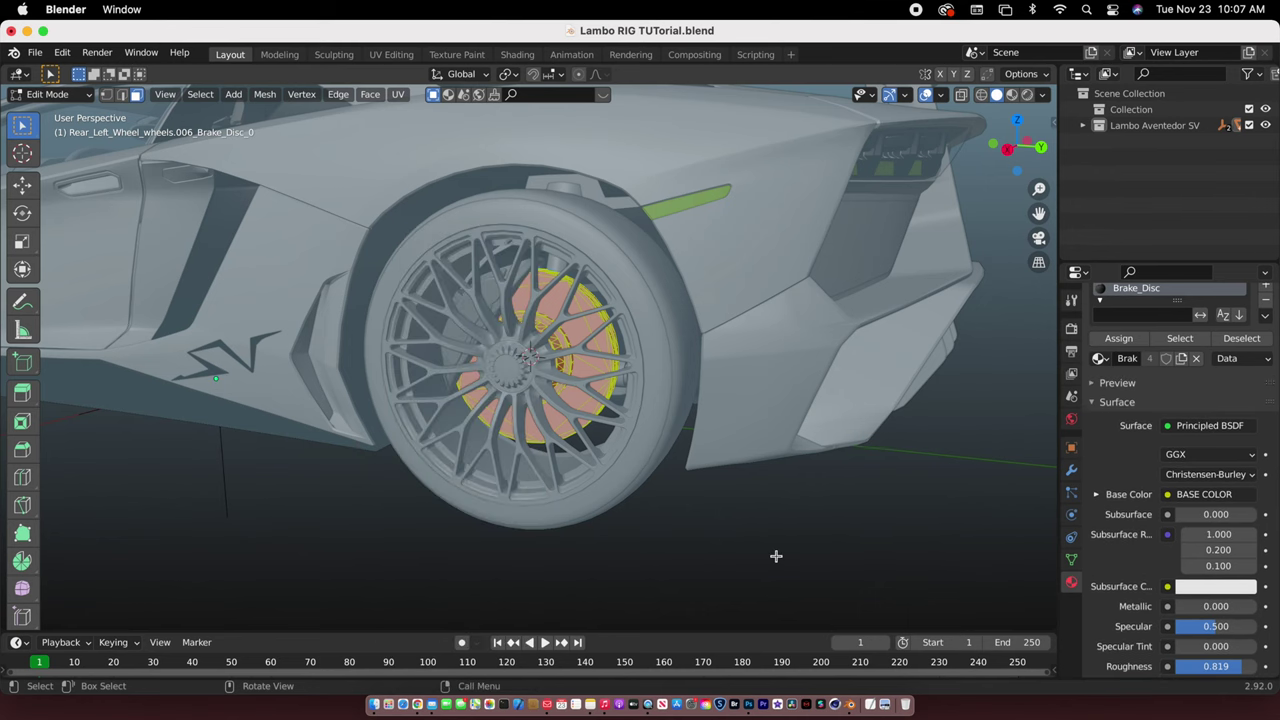
Return to Object Mode and add a plain-axes empty at the centre of the rear-left wheel
key(Tab)
key(shift+a)
mouse_move(474, 317)
click(596, 334)
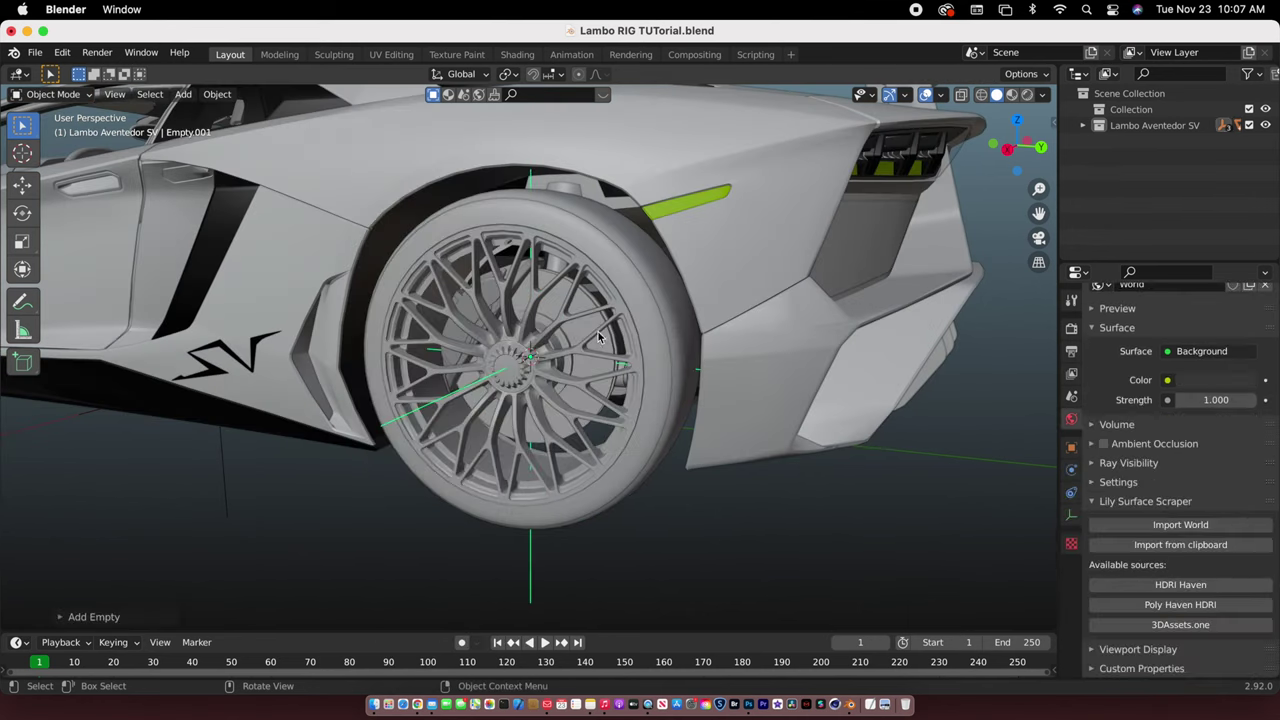
Examine the car from all sides to check the empties at the four wheels and beneath the body
ctrl+scroll(695, 354, down, 5)
scroll(672, 394, right, 5)
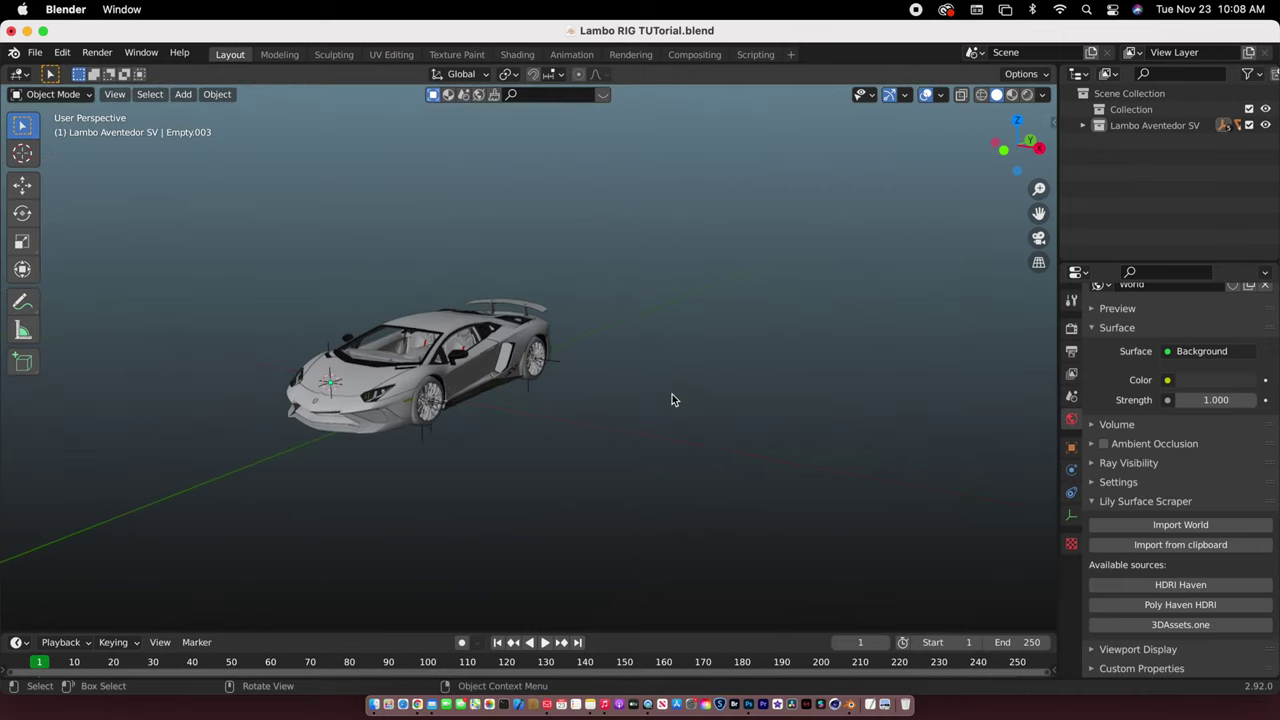
ctrl+scroll(672, 394, up, 3)
scroll(672, 394, right, 15)
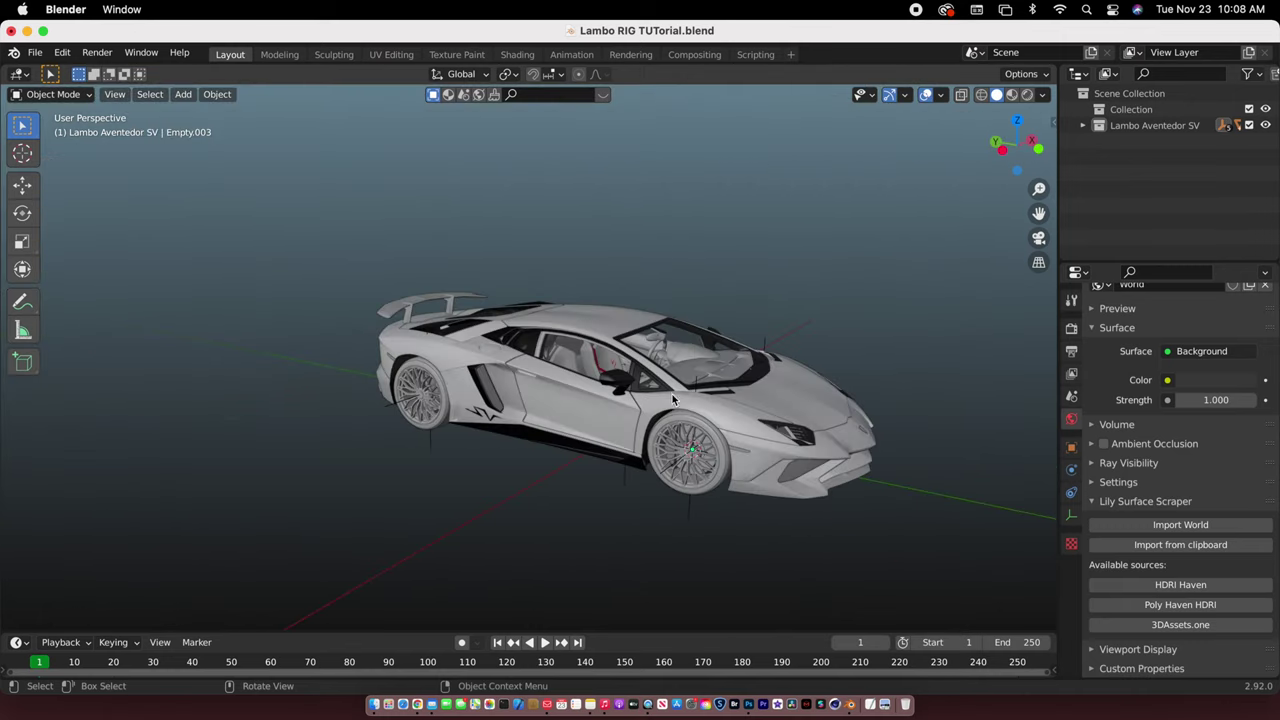
click(580, 312)
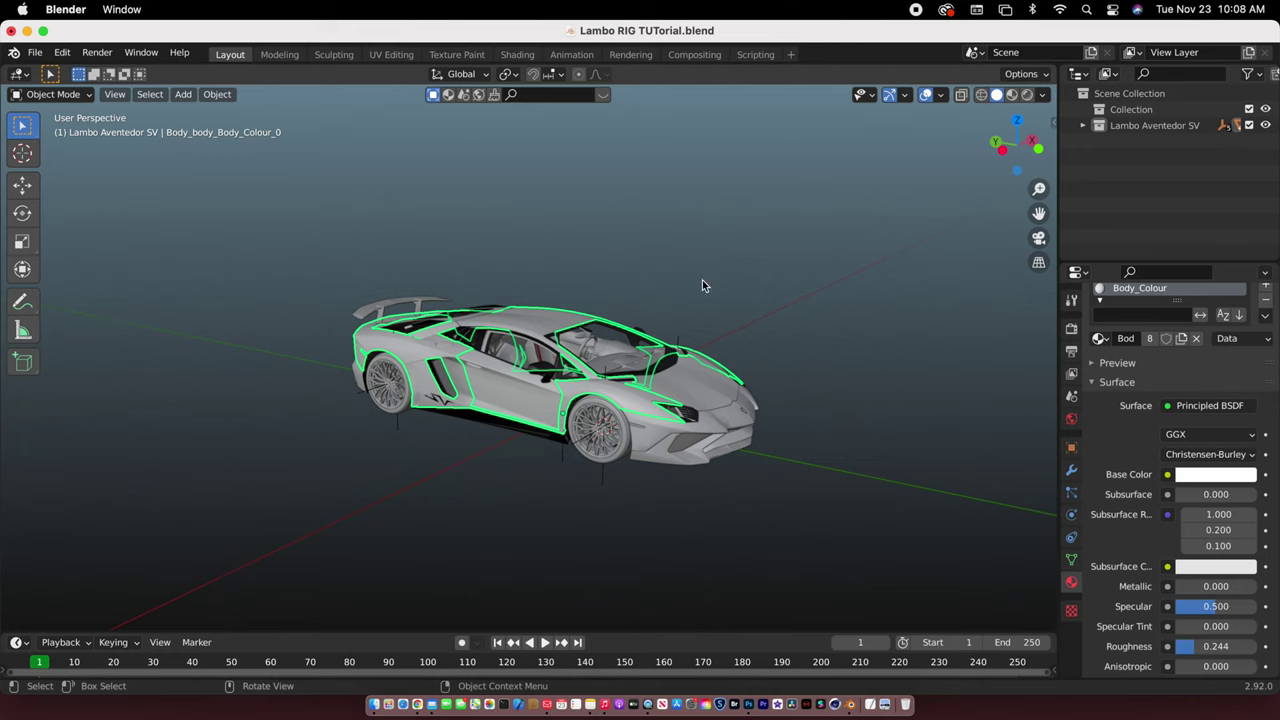
scroll(702, 280, right, 5)
scroll(725, 420, right, 8)
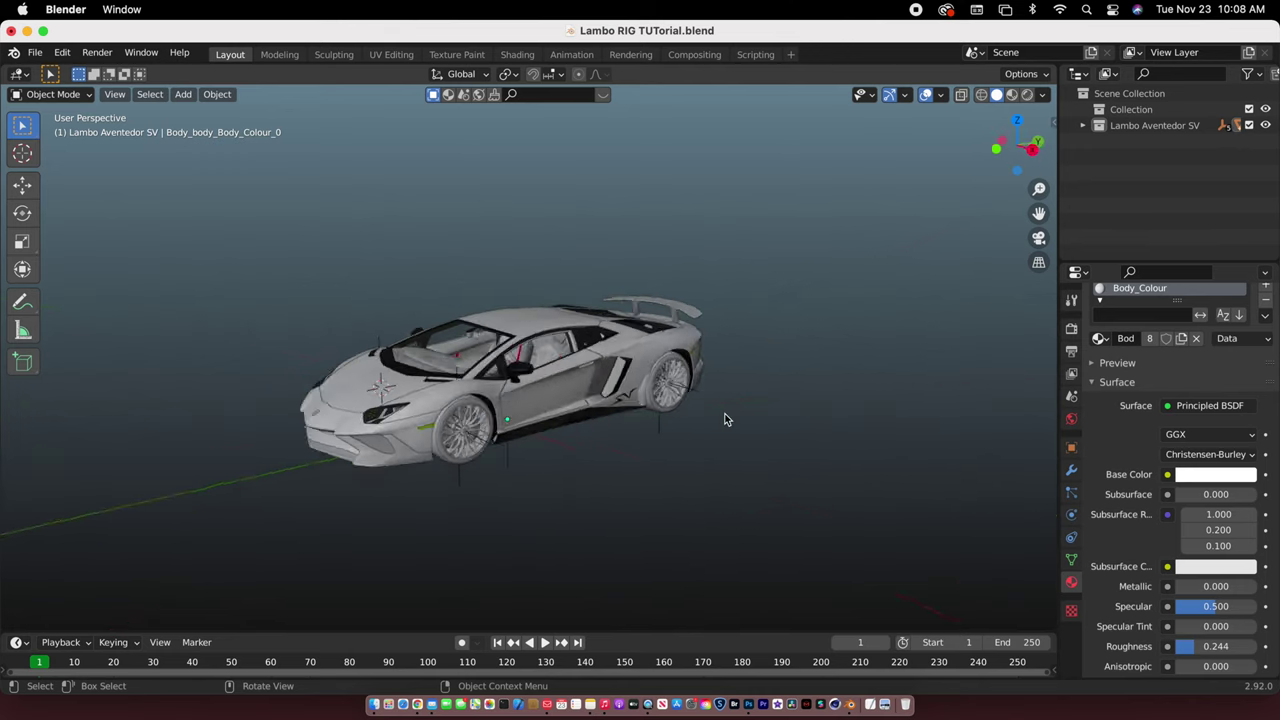
click(489, 460)
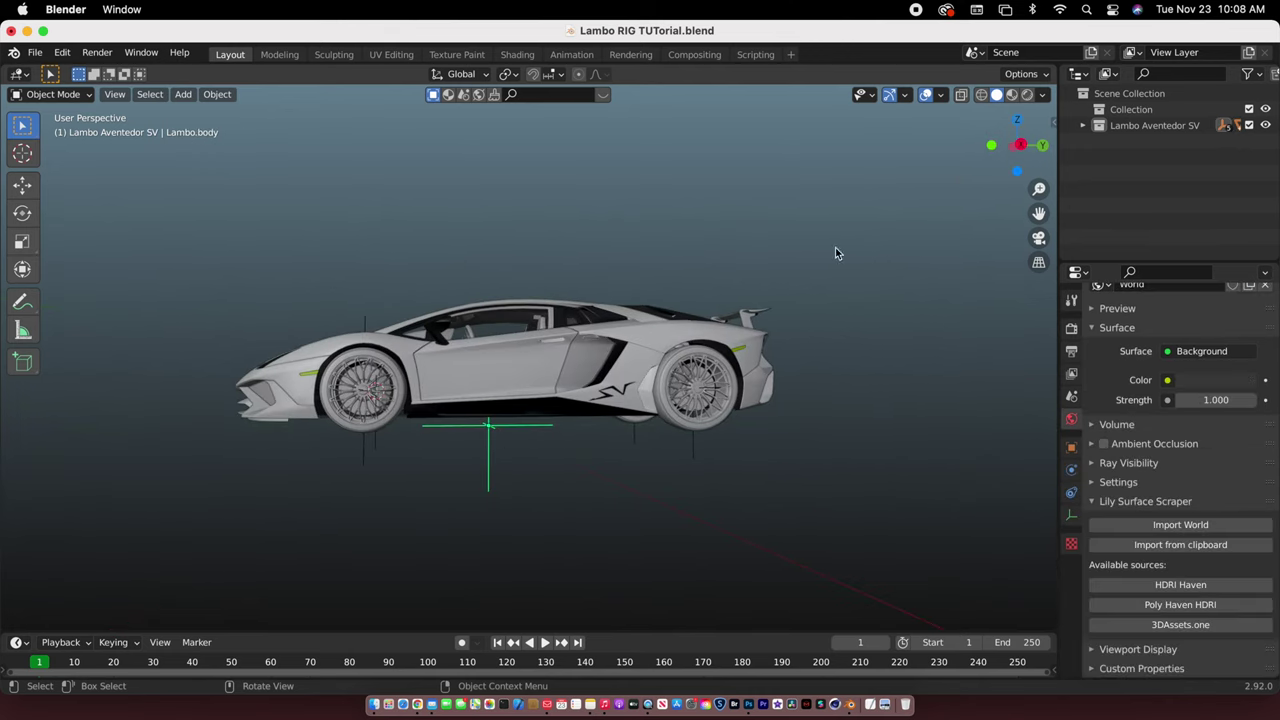
scroll(839, 359, right, 10)
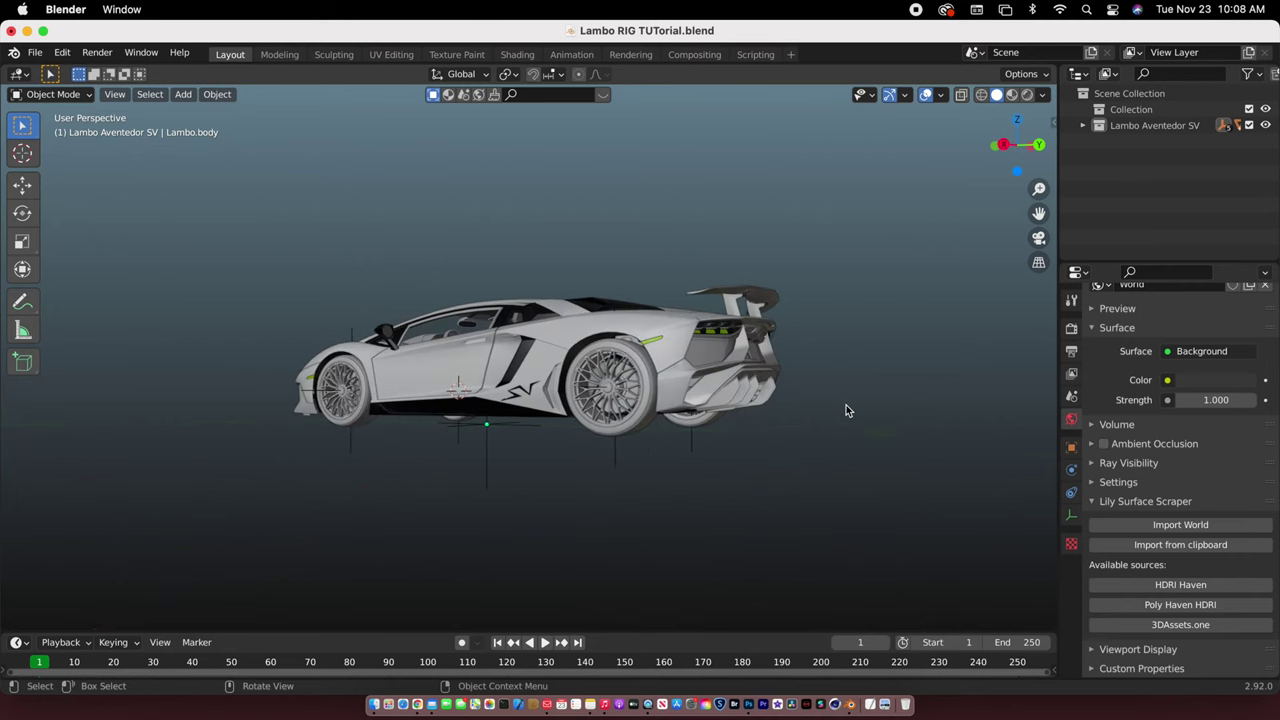
Select the front-left wheel's empty and open its object name for editing
scroll(846, 410, up, 3)
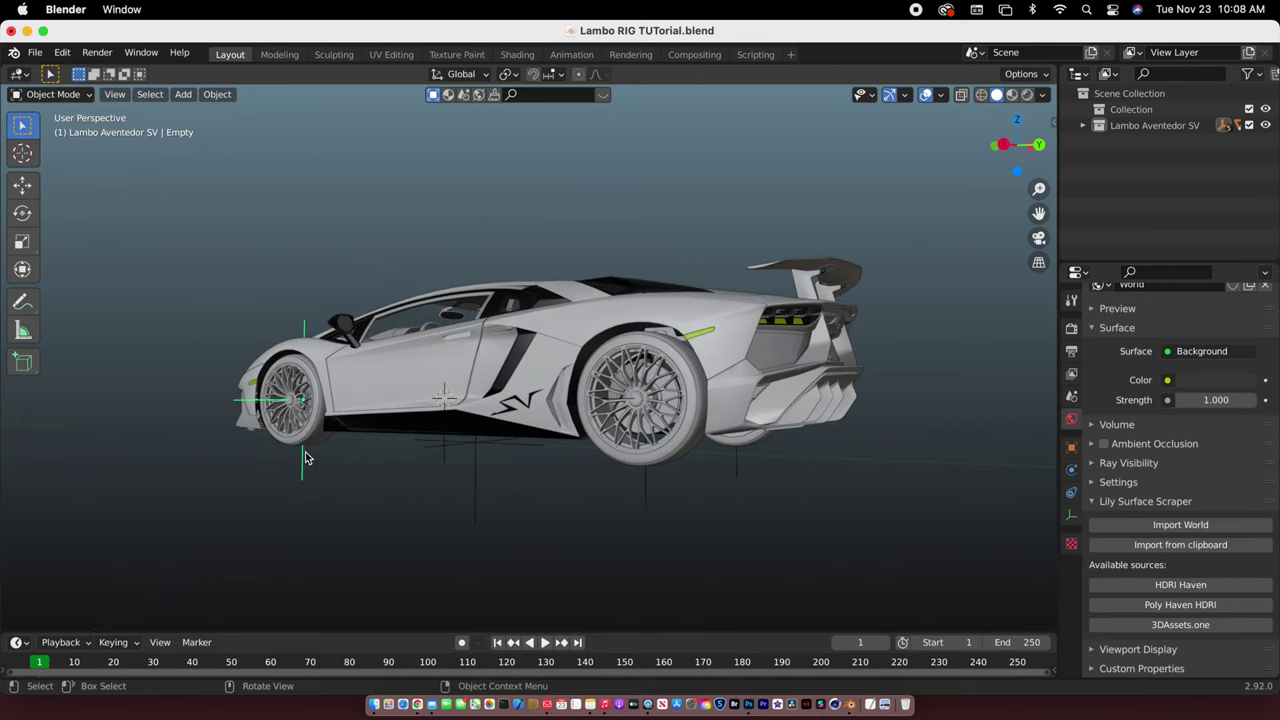
ctrl+scroll(306, 458, up, 10)
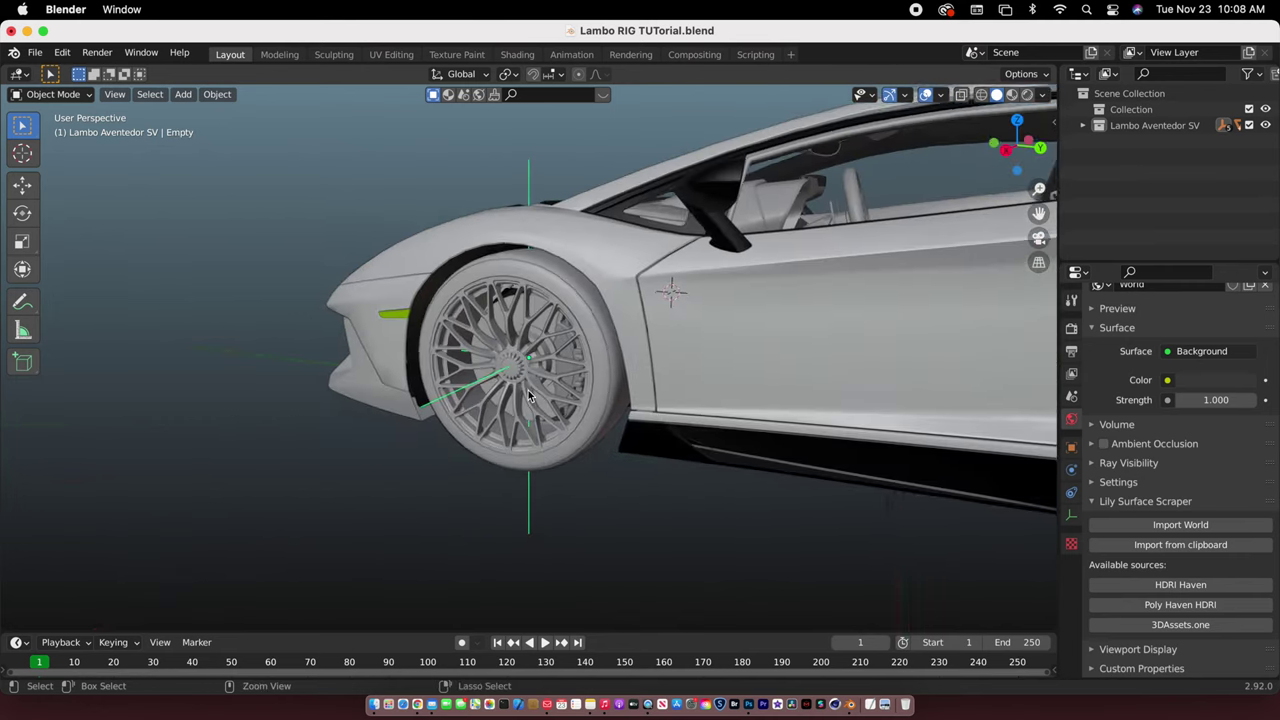
ctrl+scroll(530, 397, down, 5)
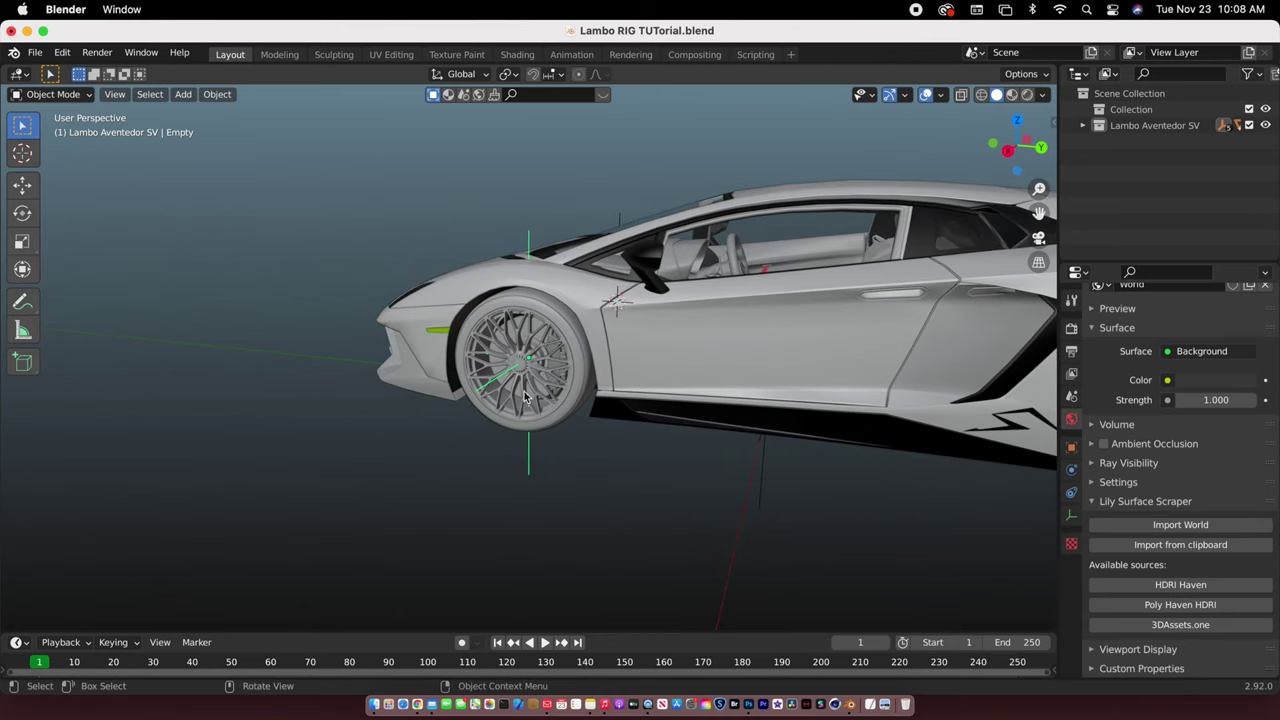
right_click(528, 465)
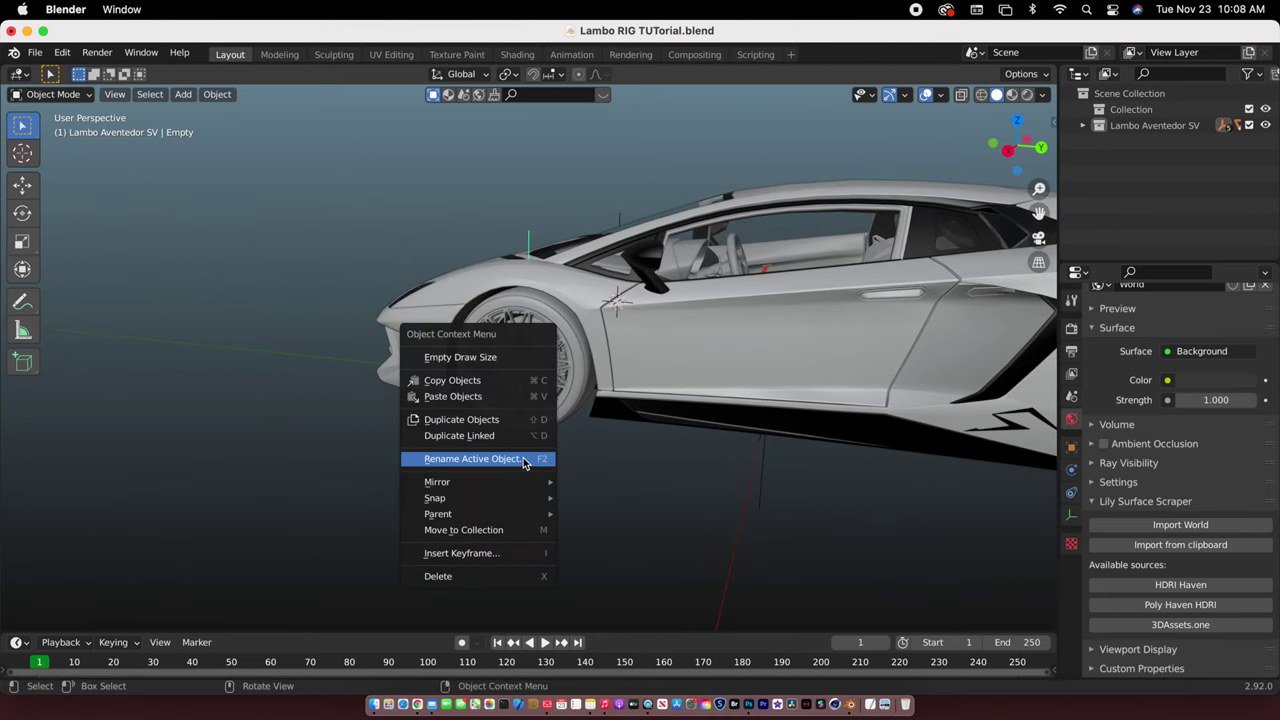
click(524, 461)
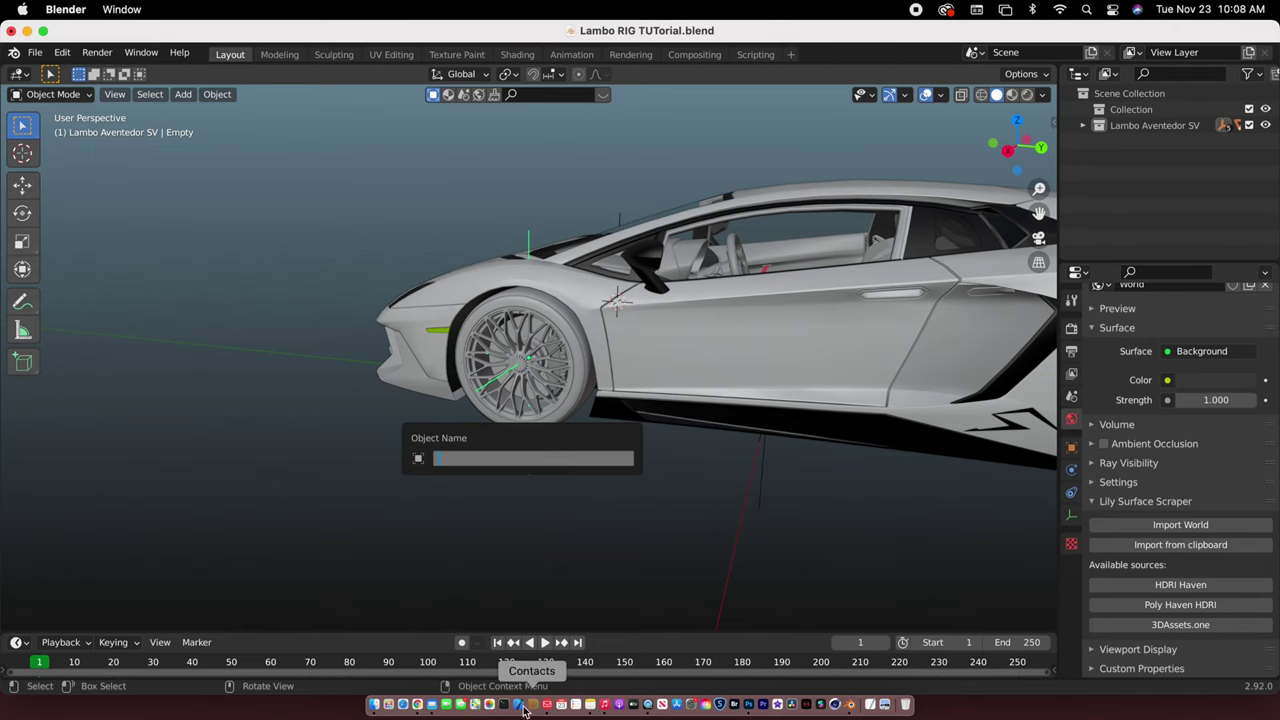
Switch to Notes and copy the name Name-Wheel.Ft.L from the Car Rig Info note
click(589, 706)
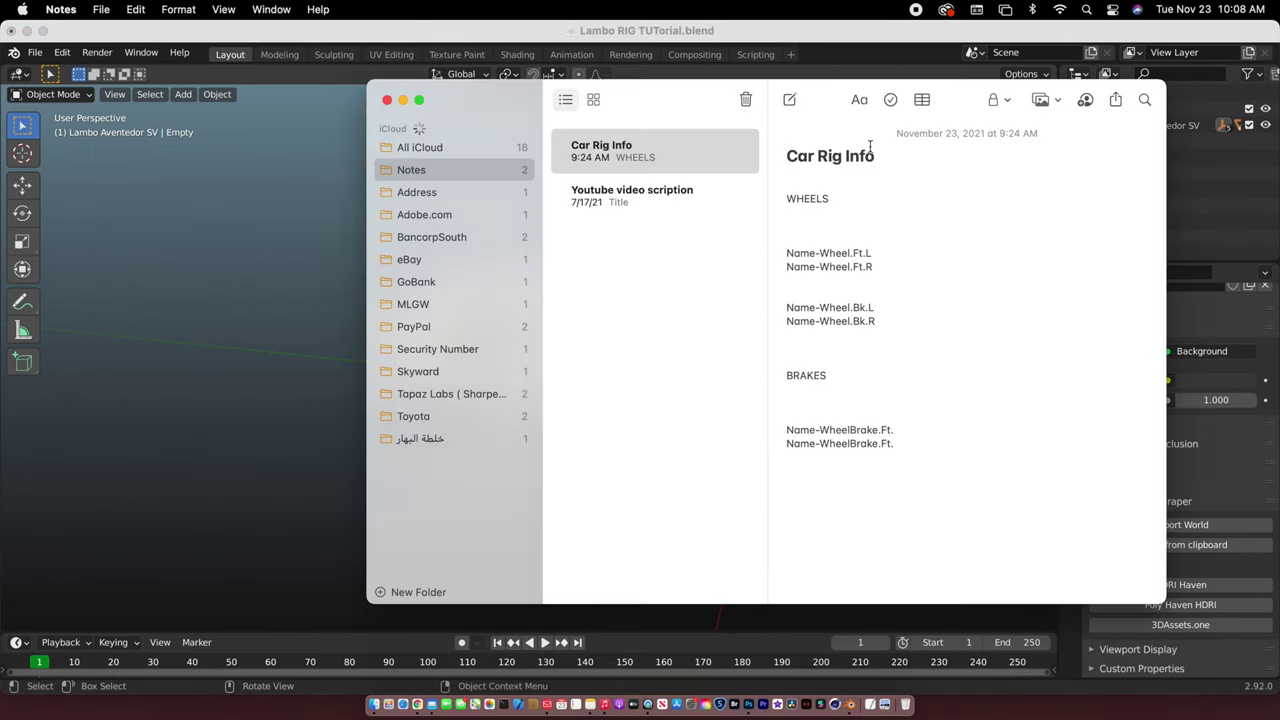
drag(666, 98, 509, 86)
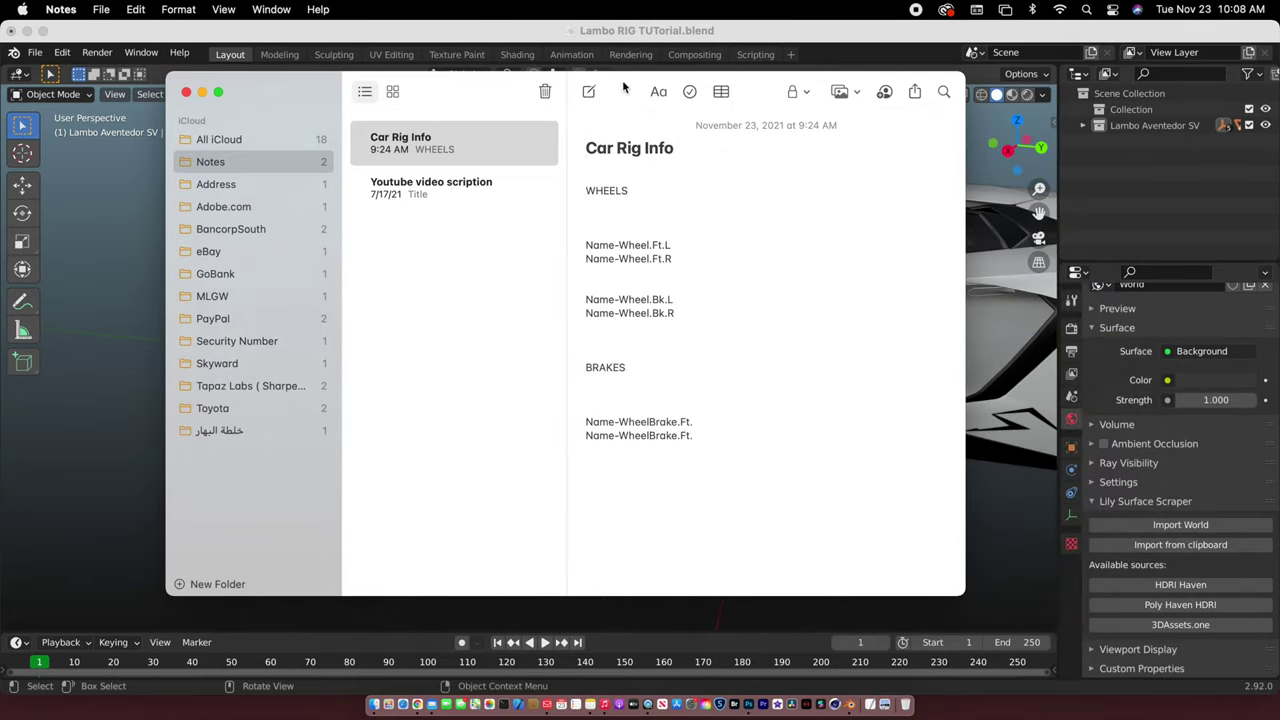
drag(623, 88, 269, 103)
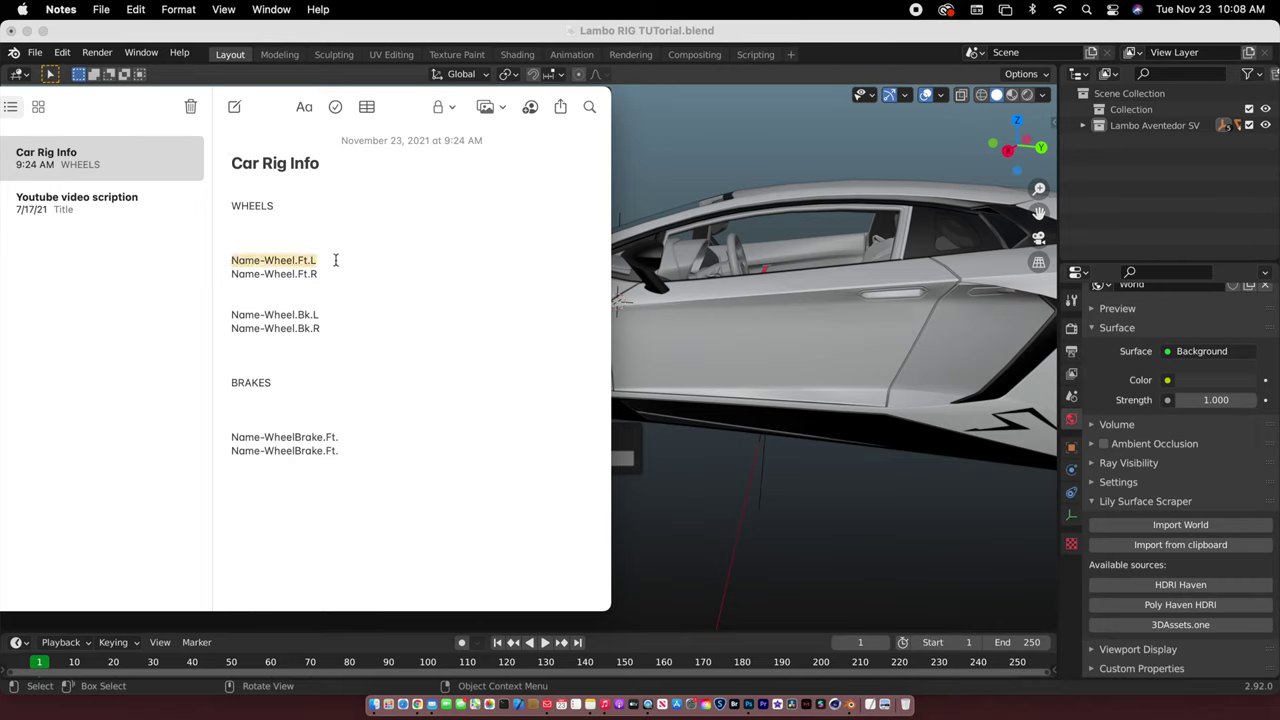
key(super+c)
drag(142, 106, 492, 148)
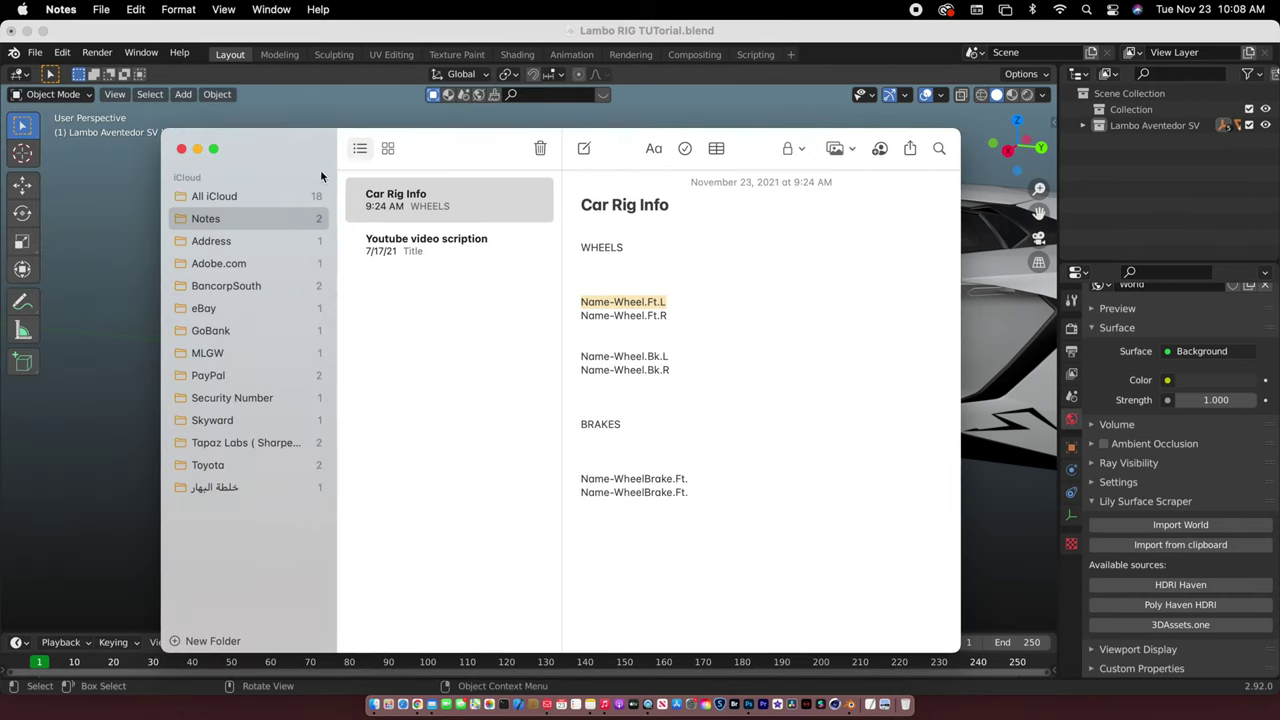
Switch back to Blender and rename the front-left wheel's empty from the copied Name-Wheel.Ft.L
click(301, 37)
key(F2)
key(super+v)
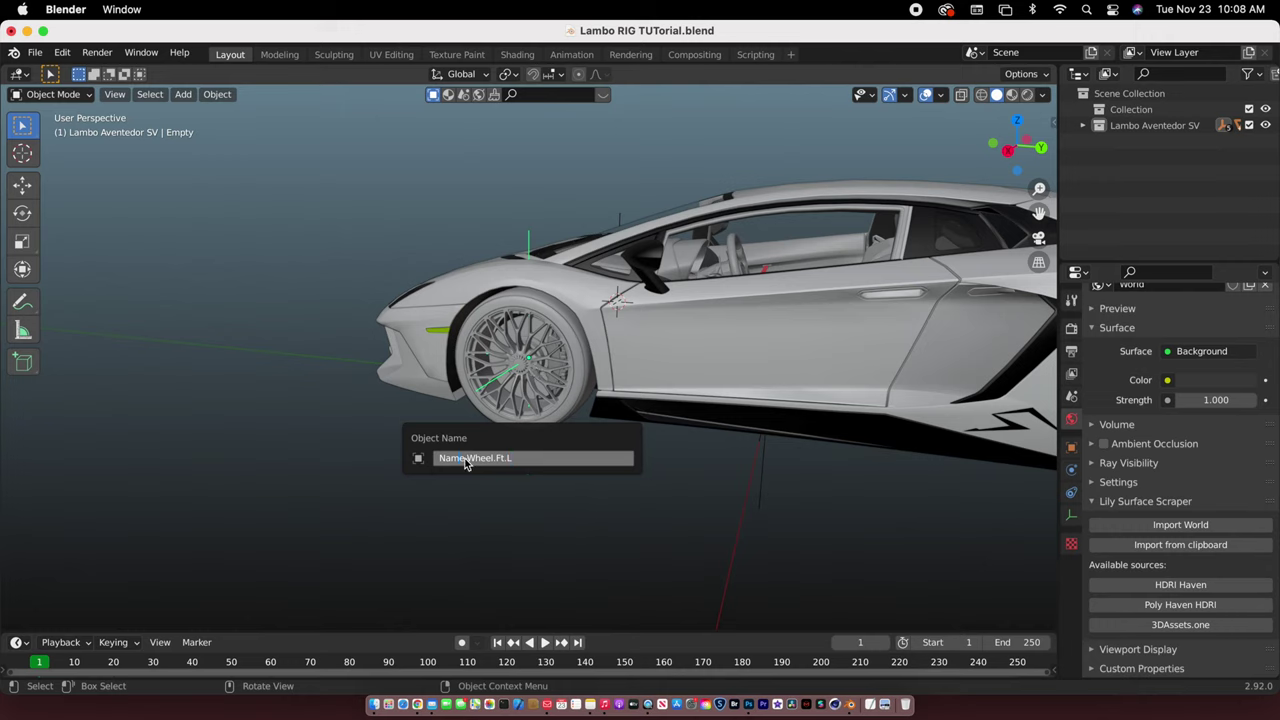
drag(466, 462, 529, 466)
key(Return)
Select the front-right wheel's empty, and switch to Notes to copy Name-Wheel.Ft.R from the Car Rig Info note
click(354, 414)
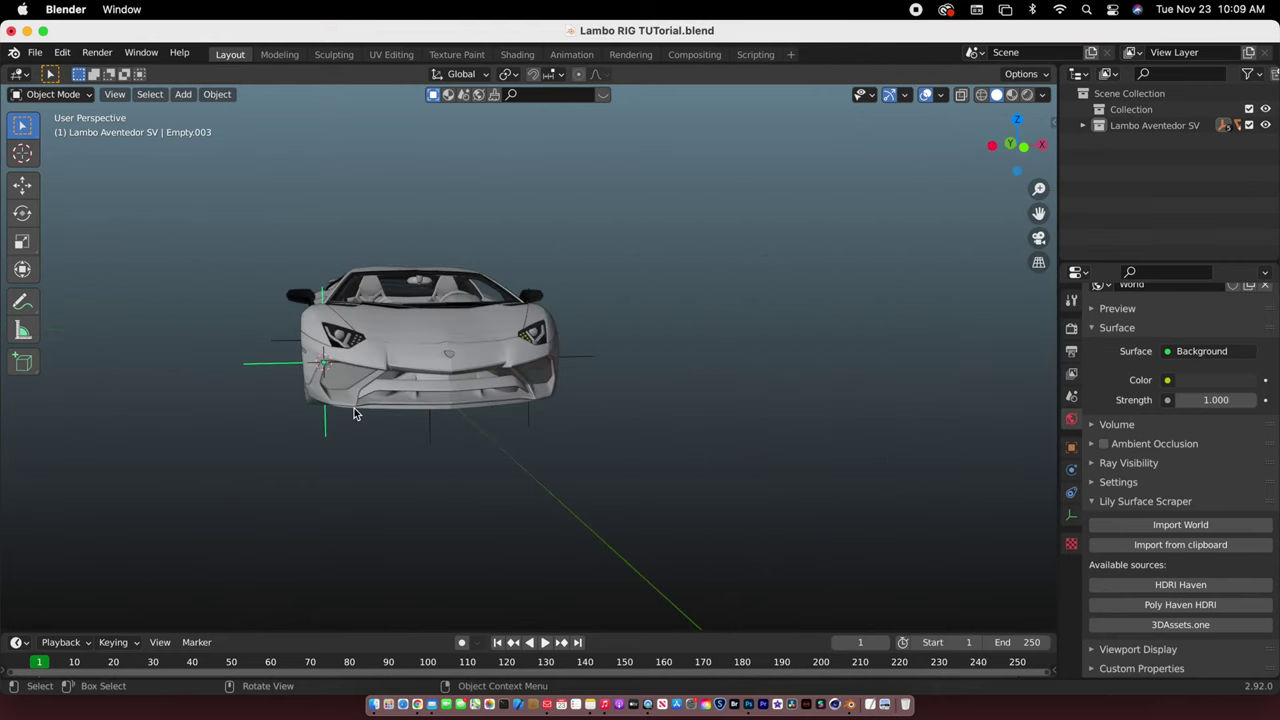
middle_drag(354, 414, 499, 476)
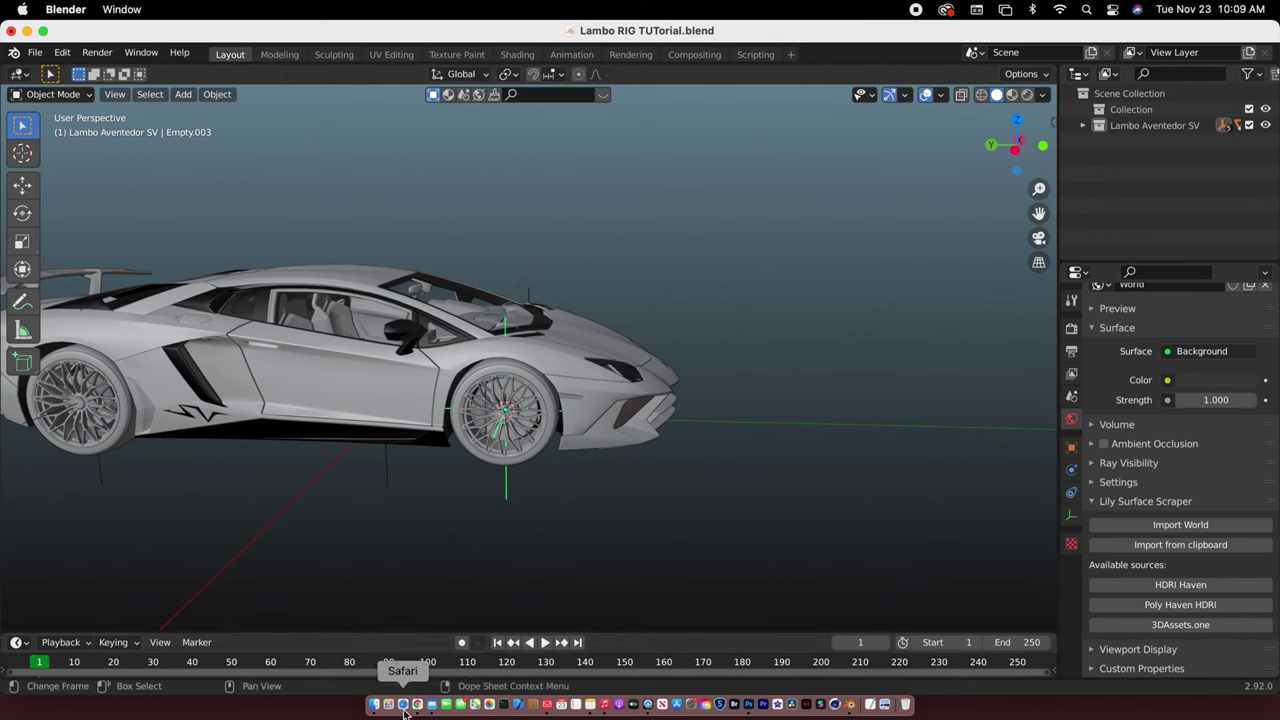
click(591, 706)
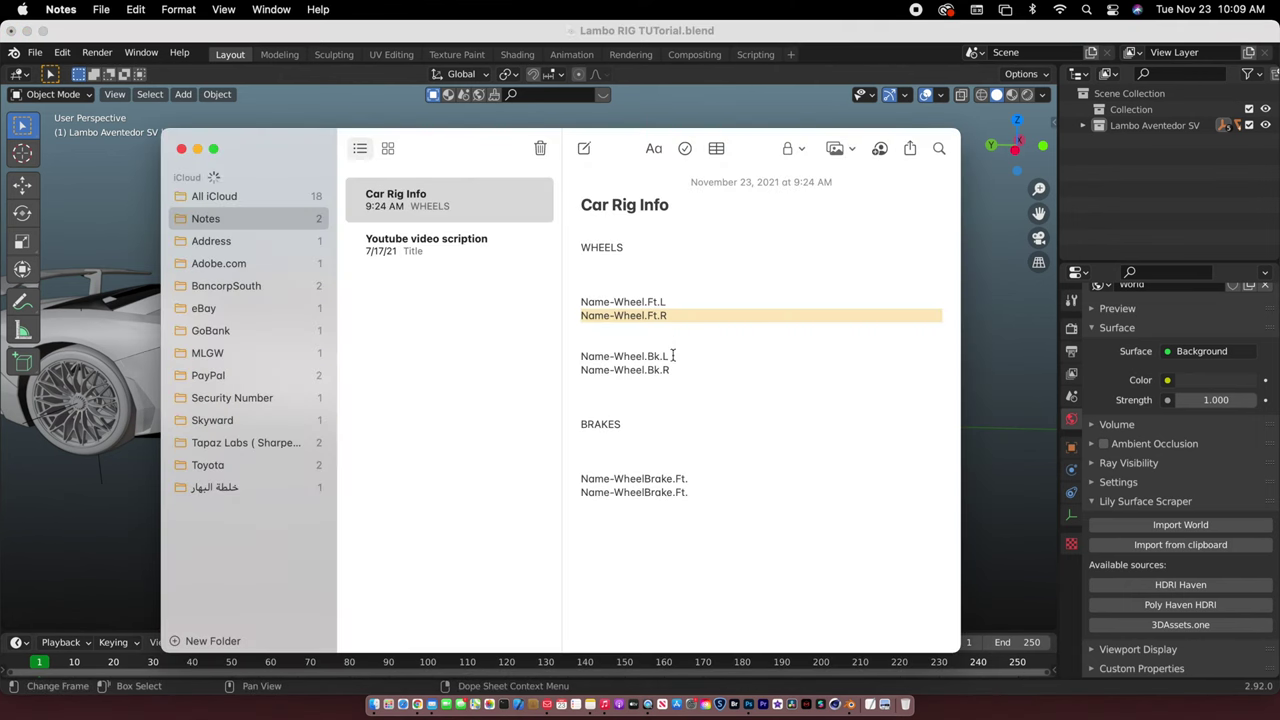
drag(580, 315, 672, 316)
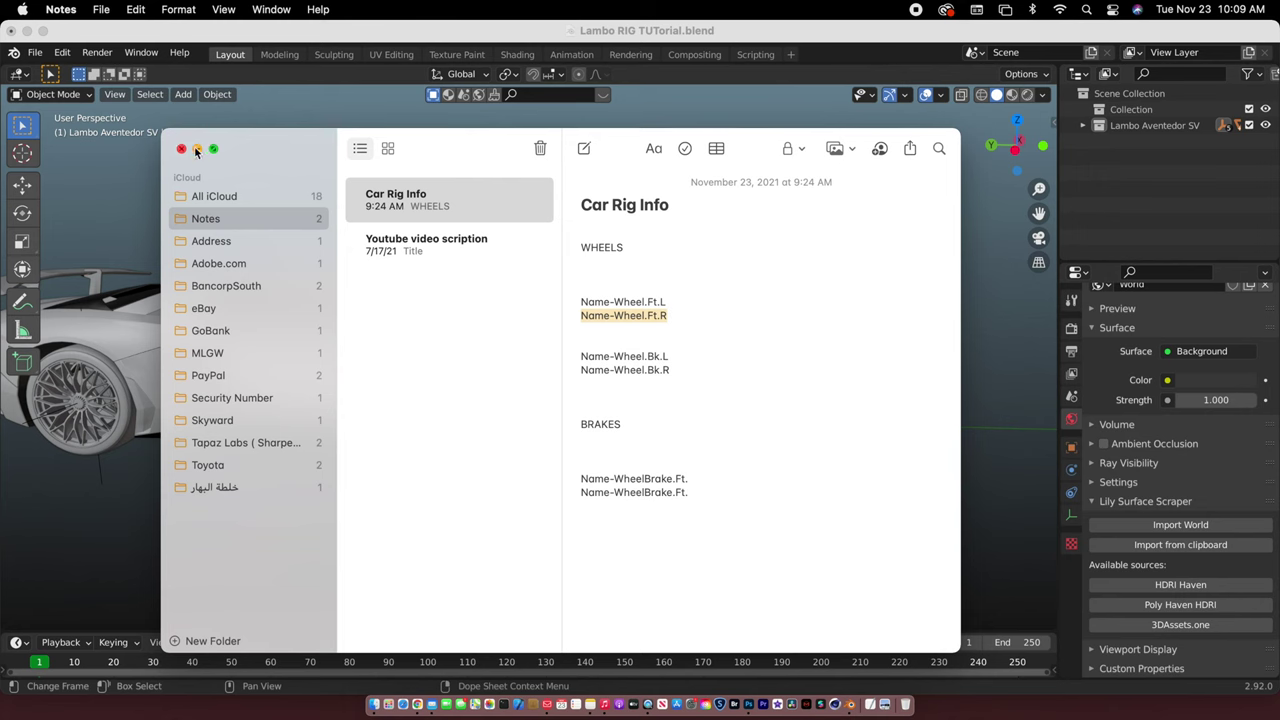
Switch back to Blender and rename the front-right wheel's empty with the copied Name-Wheel.Ft.R
click(222, 37)
right_click(503, 470)
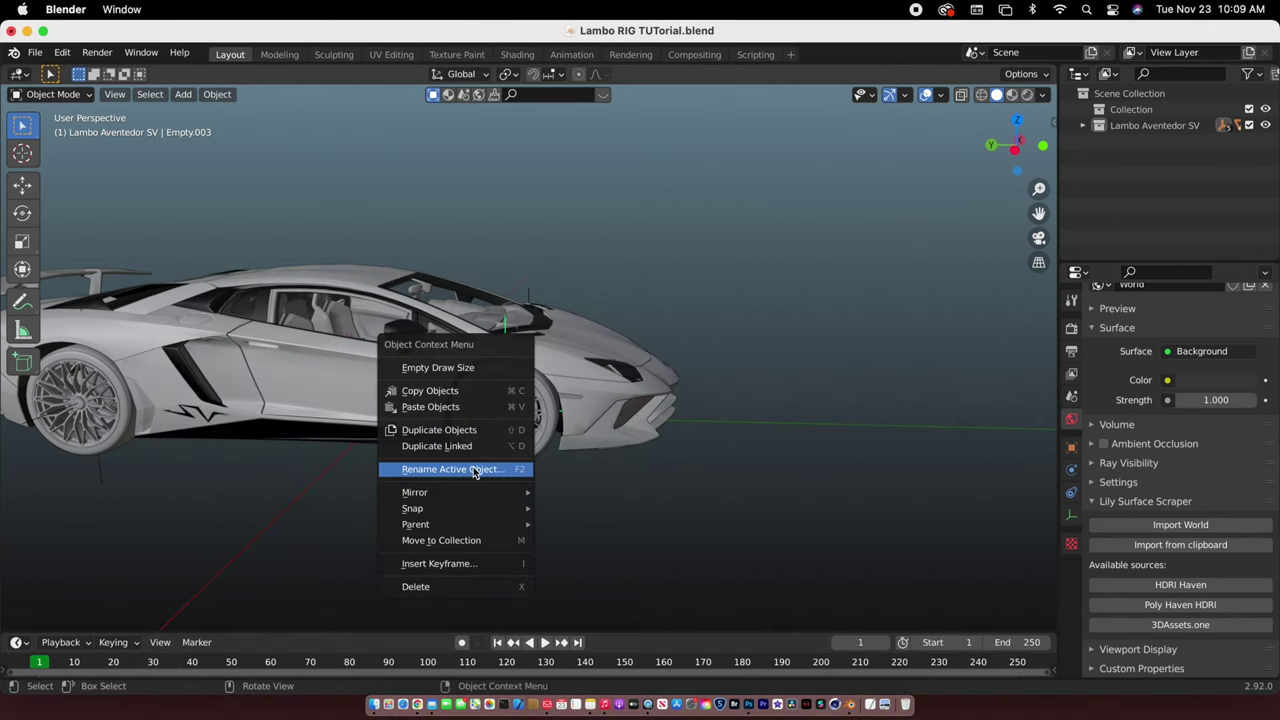
click(481, 470)
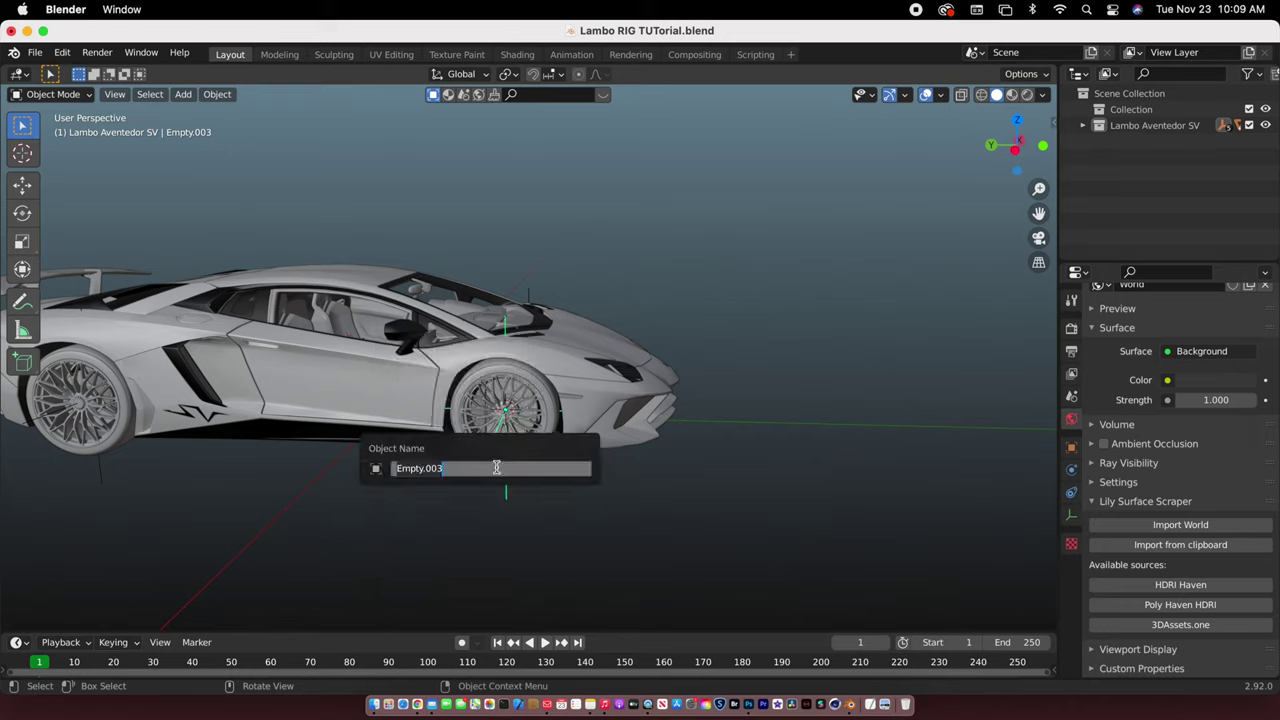
key(super+v)
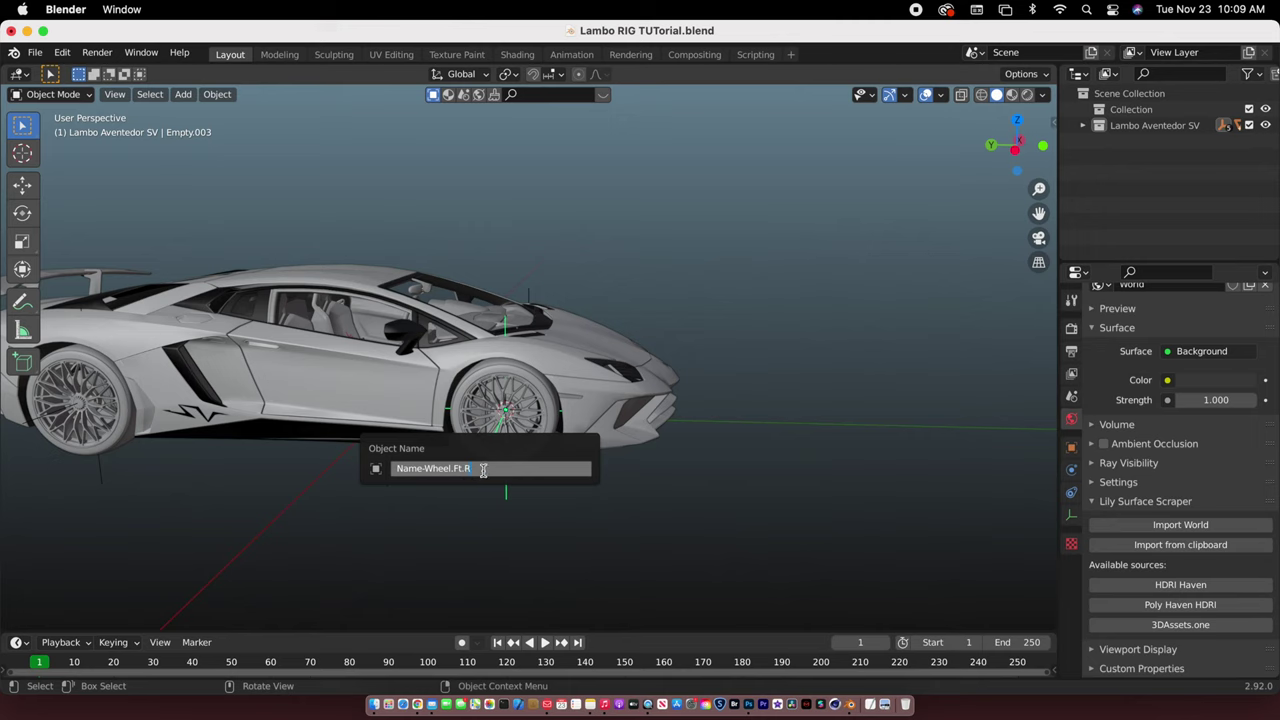
key(Return)
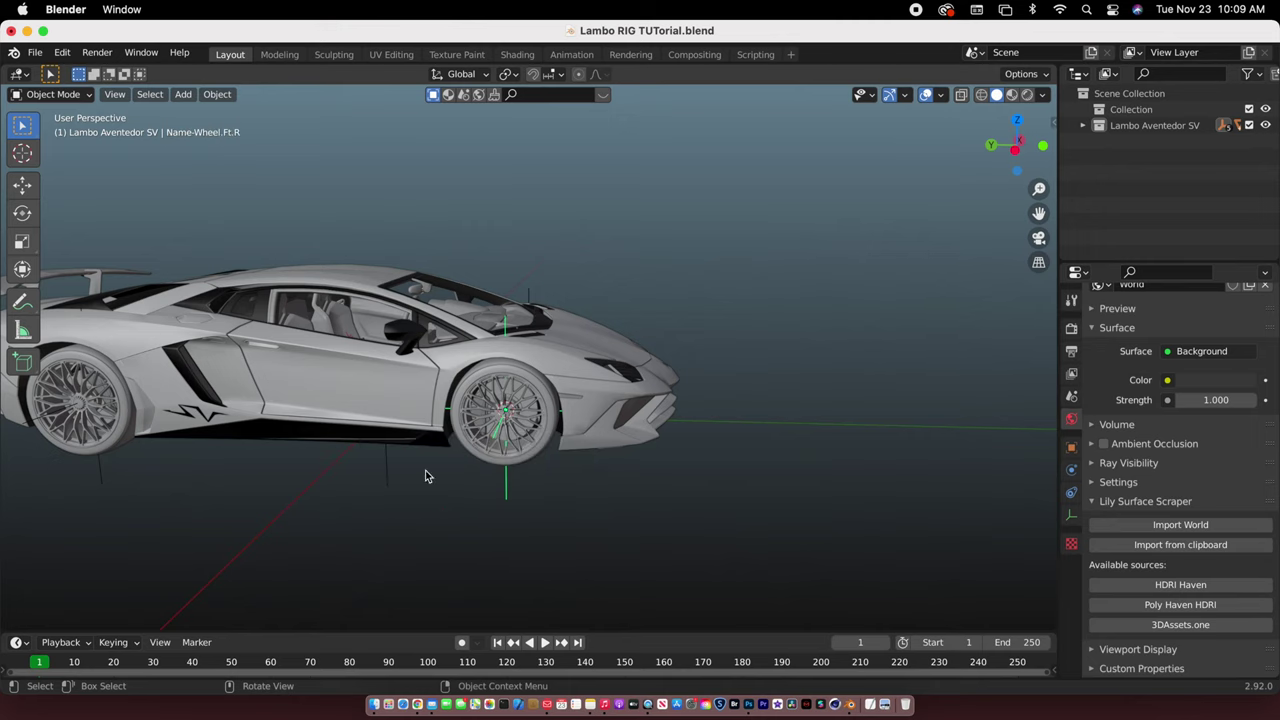
Select the rear-right wheel's empty, and switch to Notes to copy Name-Wheel.Bk.R from the Car Rig Info note
click(95, 472)
key(KP_Decimal)
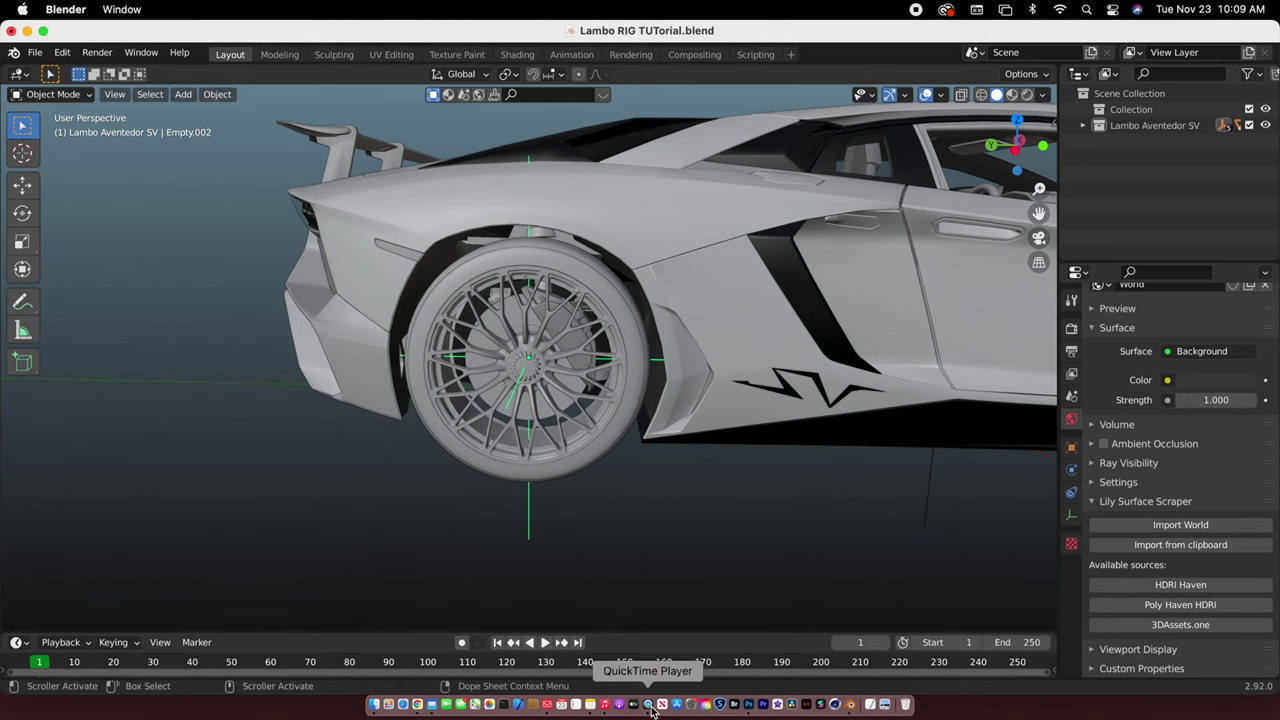
click(590, 705)
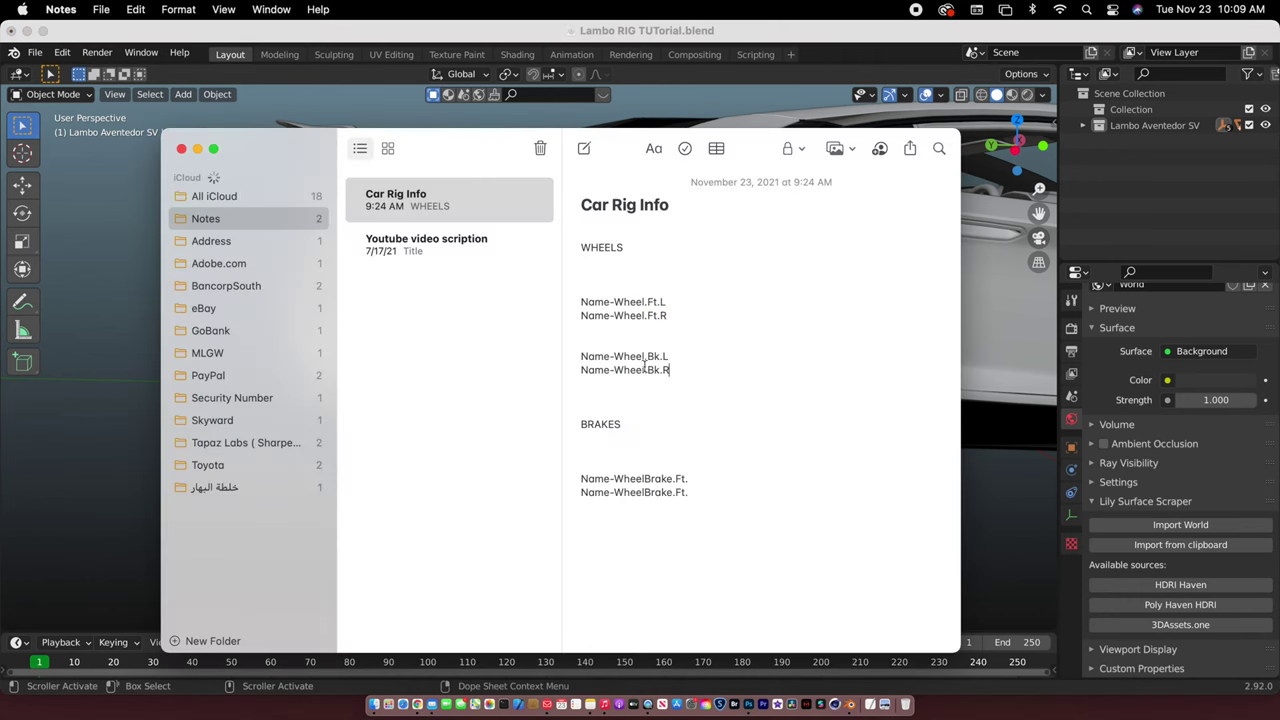
drag(581, 356, 664, 371)
key(super+c)
click(578, 371)
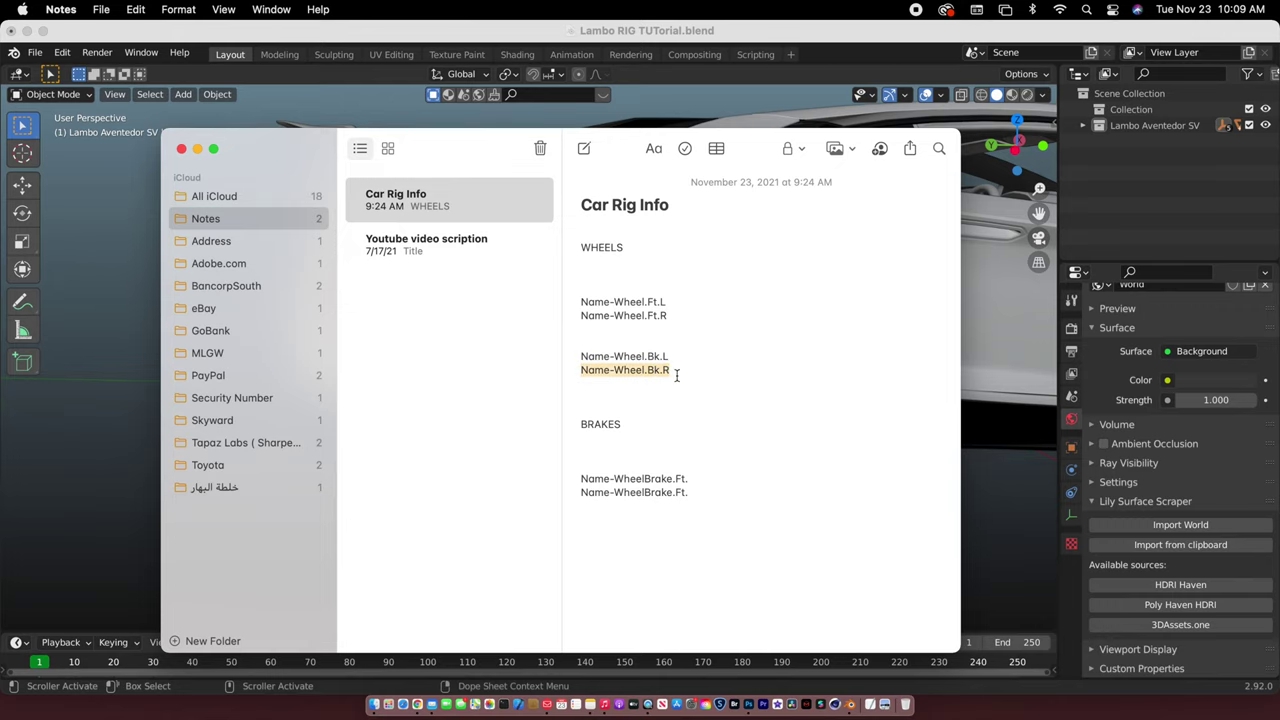
Close Notes, return to Blender and rename the rear-right wheel's empty with the copied Name-Wheel.Bk.R
click(182, 150)
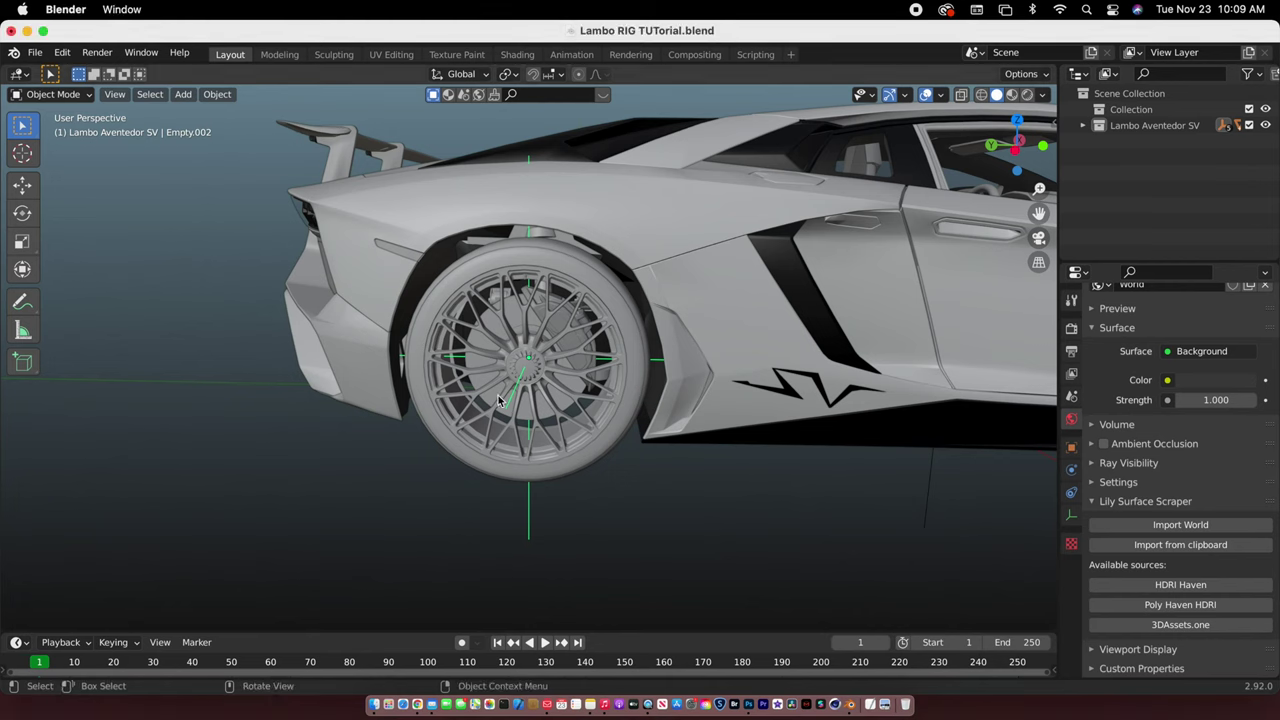
right_click(540, 458)
click(525, 455)
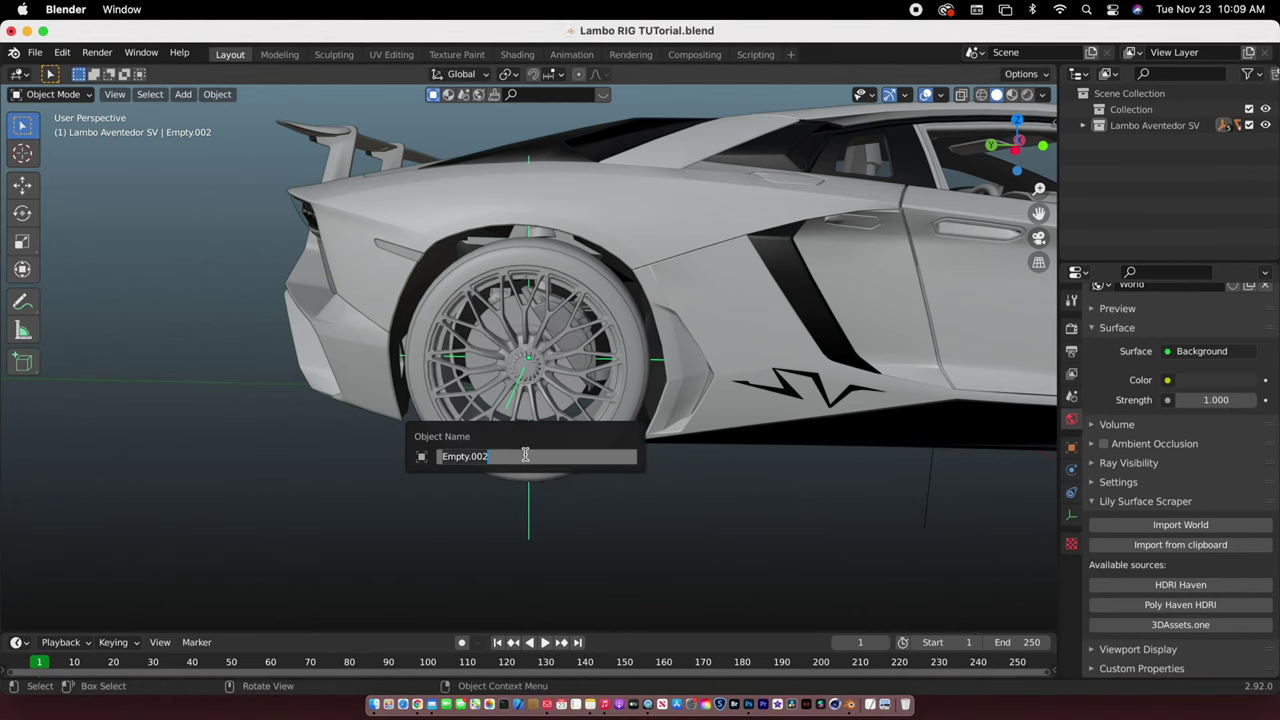
key(super+v)
drag(467, 458, 530, 457)
key(ctrl+a)
key(Return)
Select the rear-left wheel's empty, and switch to Notes to copy Name-Wheel.Bk.L from the Car Rig Info note
scroll(473, 455, left, 10)
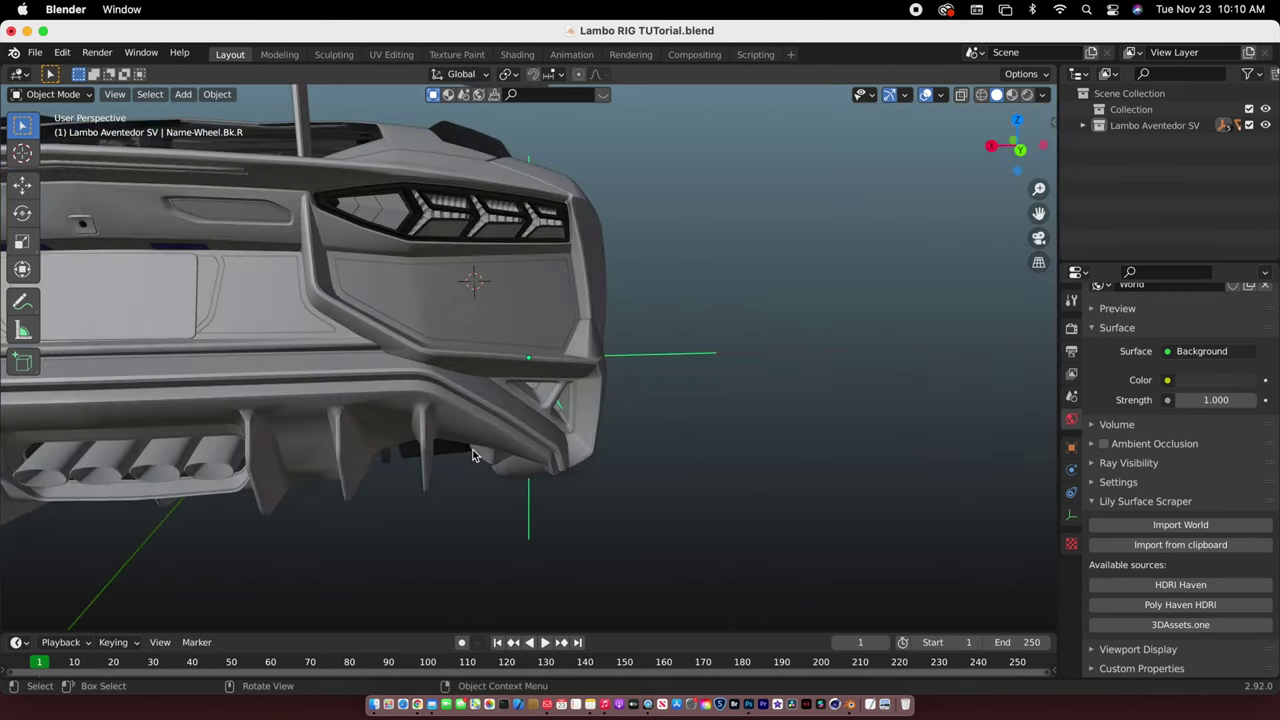
ctrl+scroll(473, 452, down, 6)
click(409, 488)
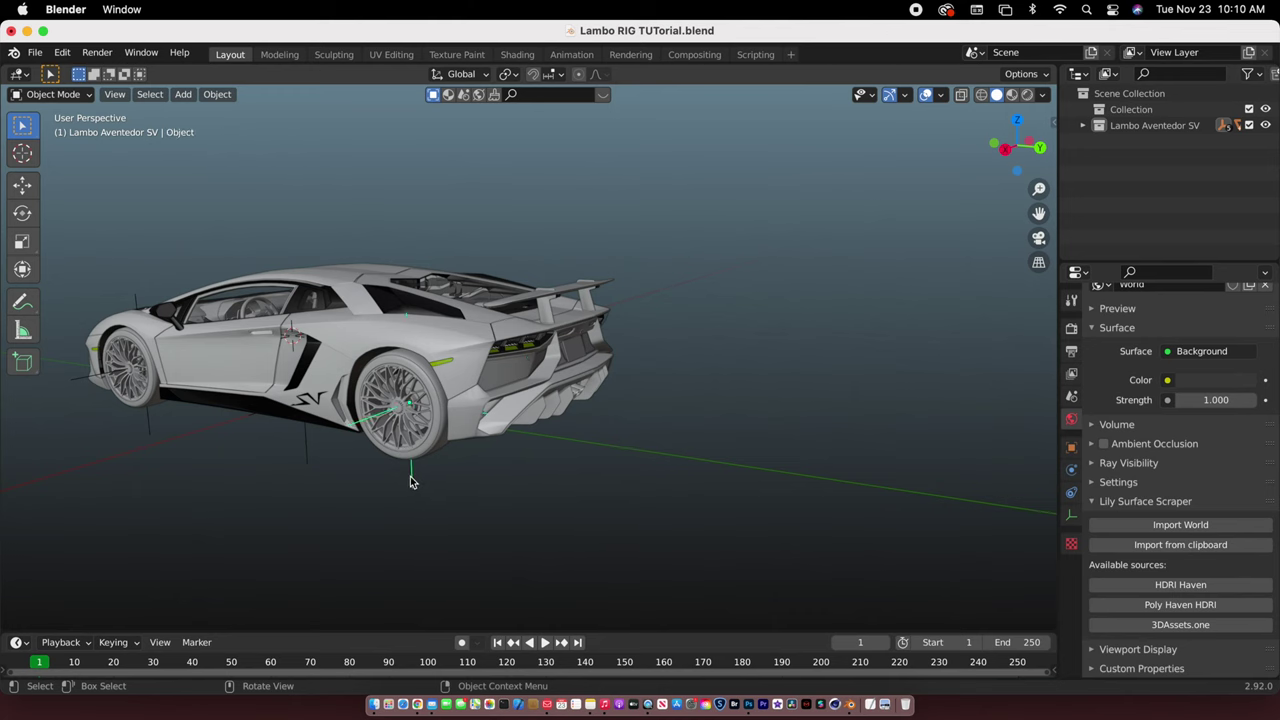
key(KP_Decimal)
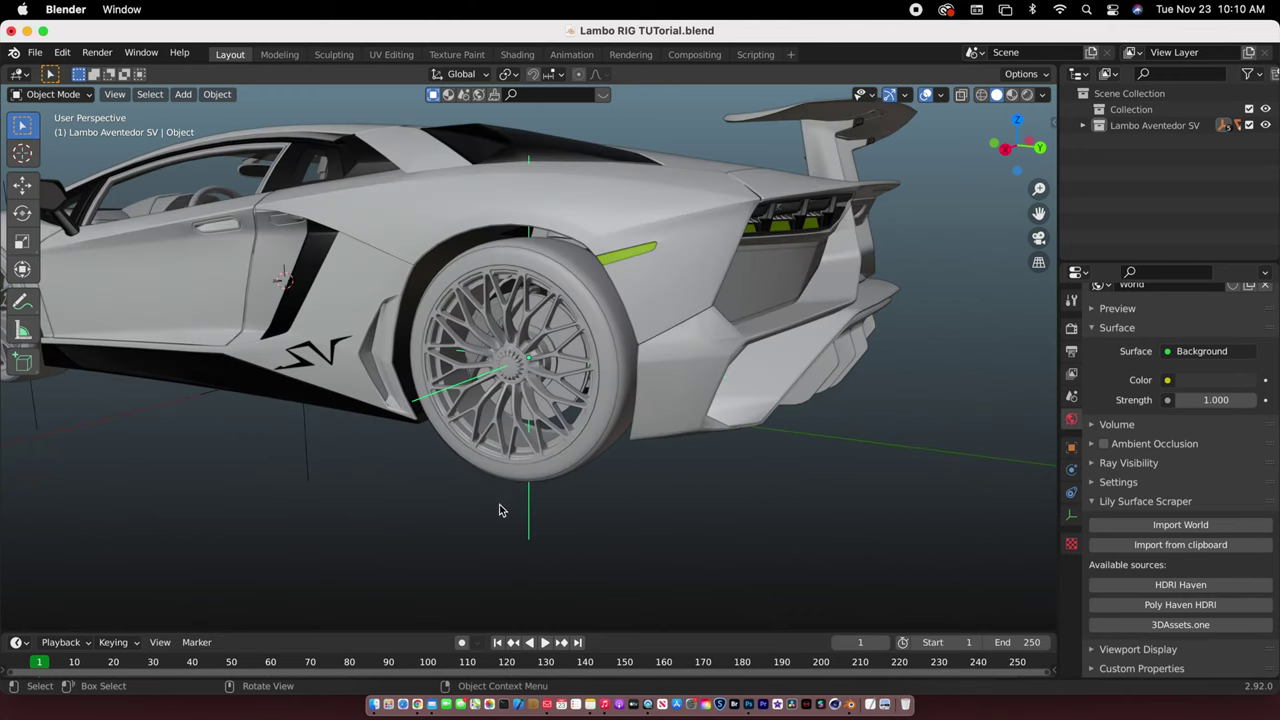
click(584, 705)
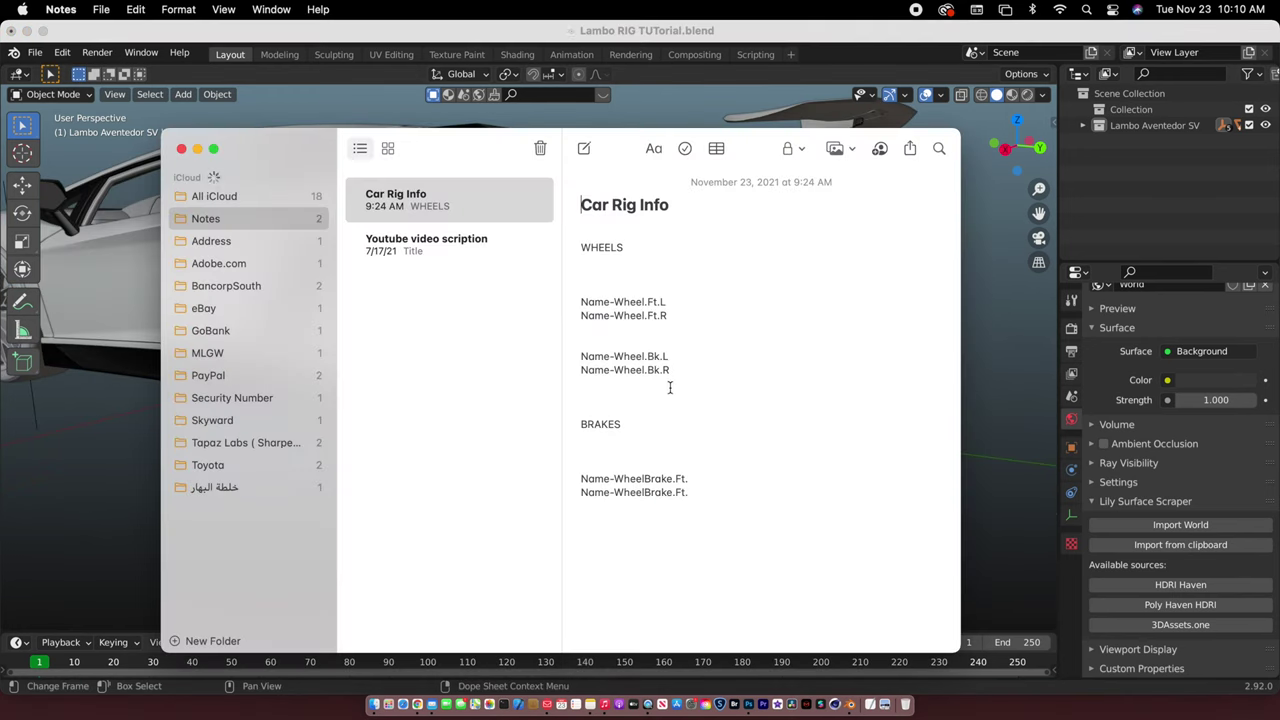
drag(578, 356, 691, 356)
key(super+c)
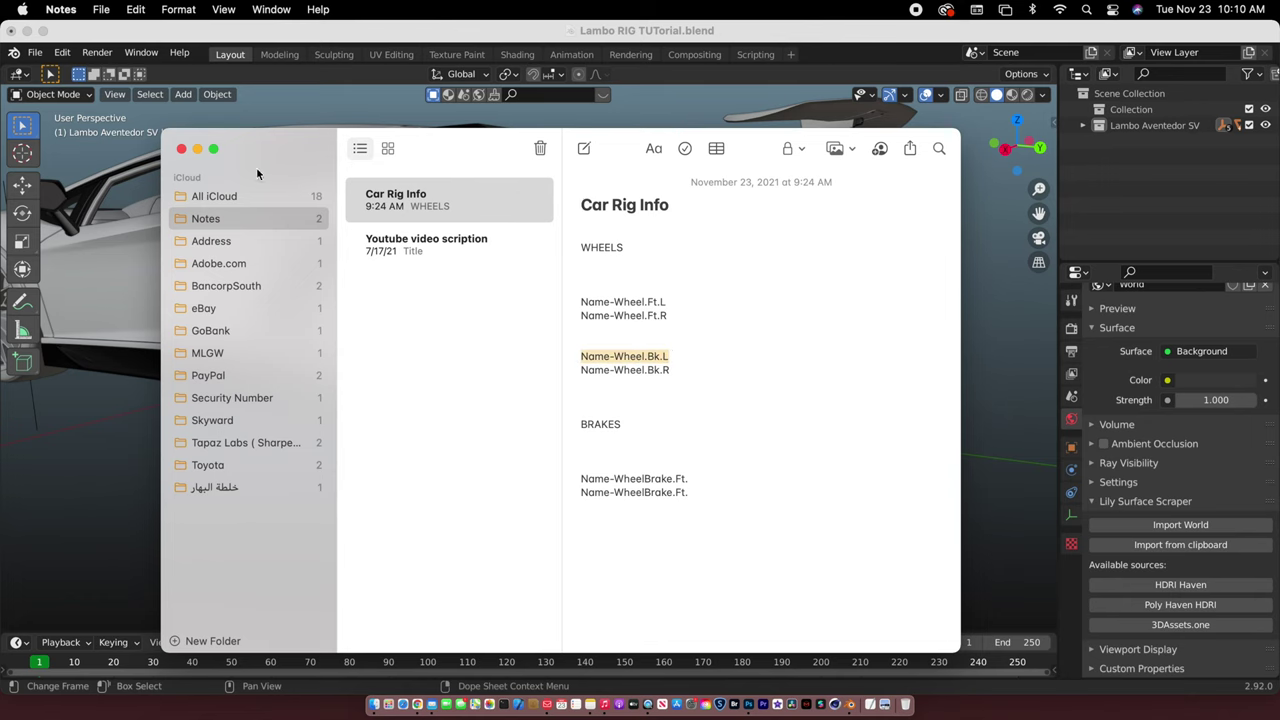
Switch back to Blender and rename the rear-left wheel's empty with the copied Name-Wheel.Bk.L
click(298, 34)
key(super+v)
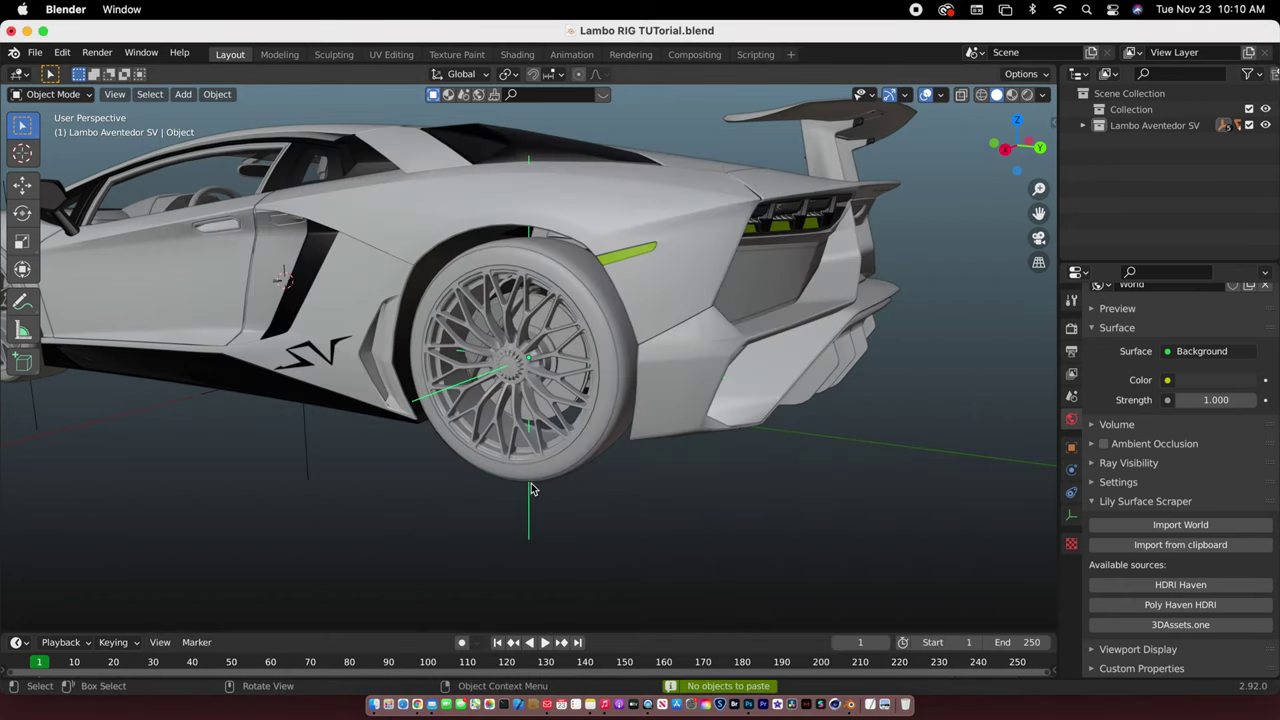
right_click(531, 500)
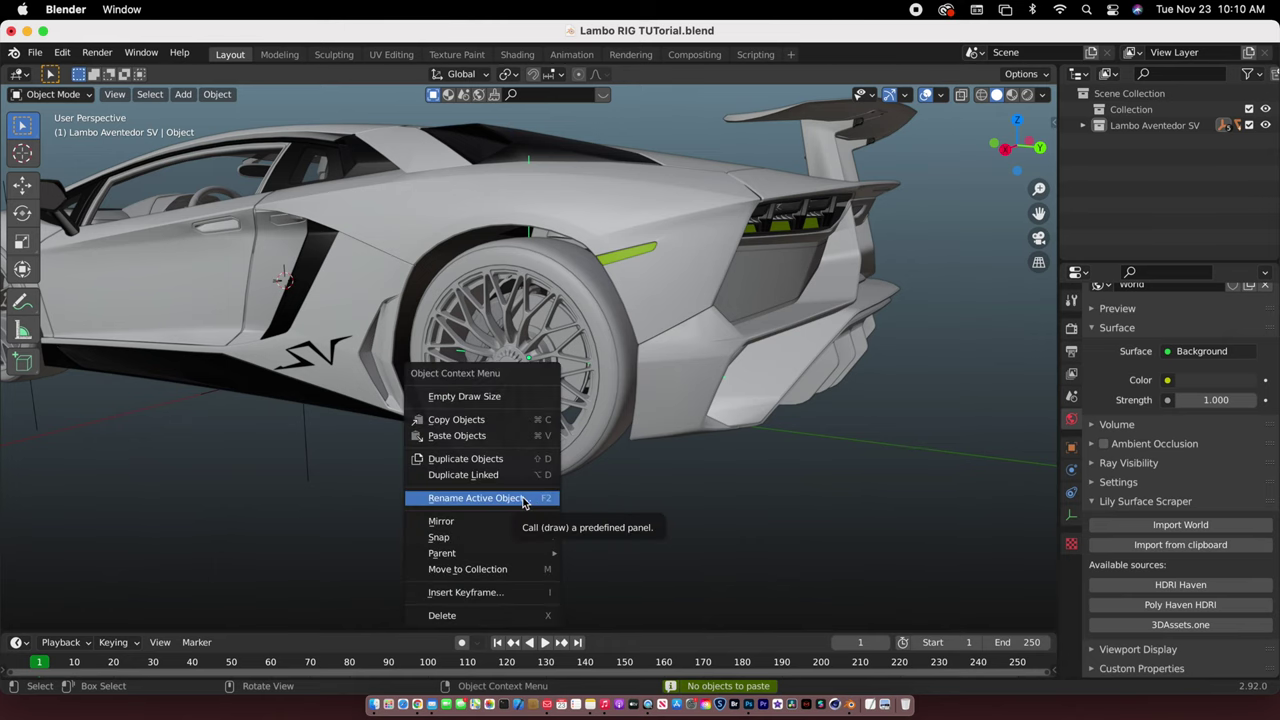
click(531, 500)
key(super+v)
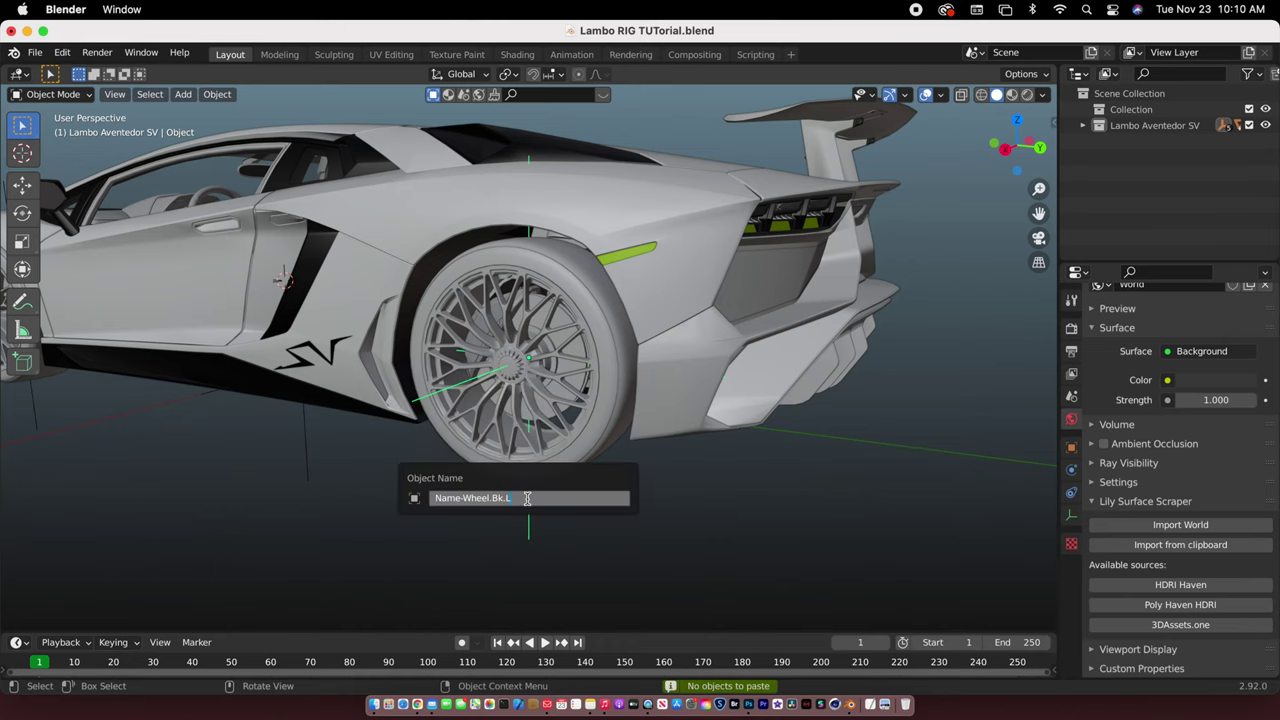
key(Return)
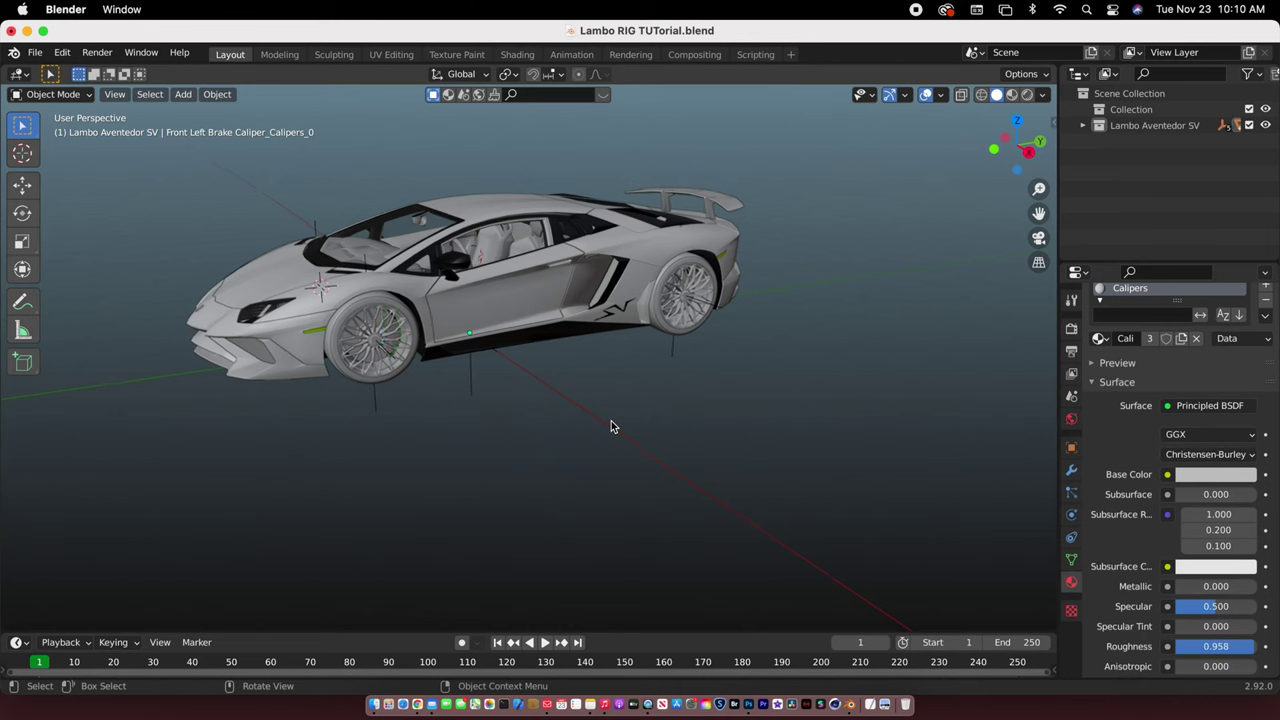
Select the brake caliper inside the front-left wheel, open its object name for editing and clear the existing name
click(390, 318)
click(390, 318)
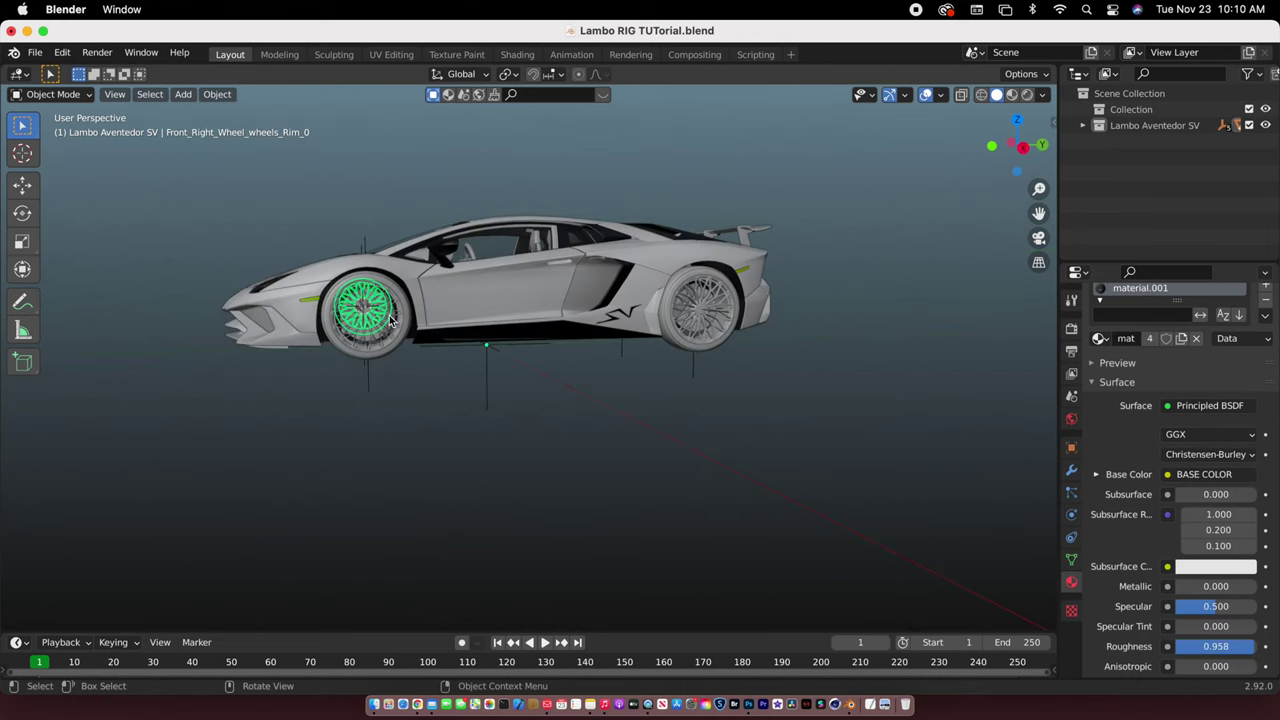
click(392, 320)
key(KP_Decimal)
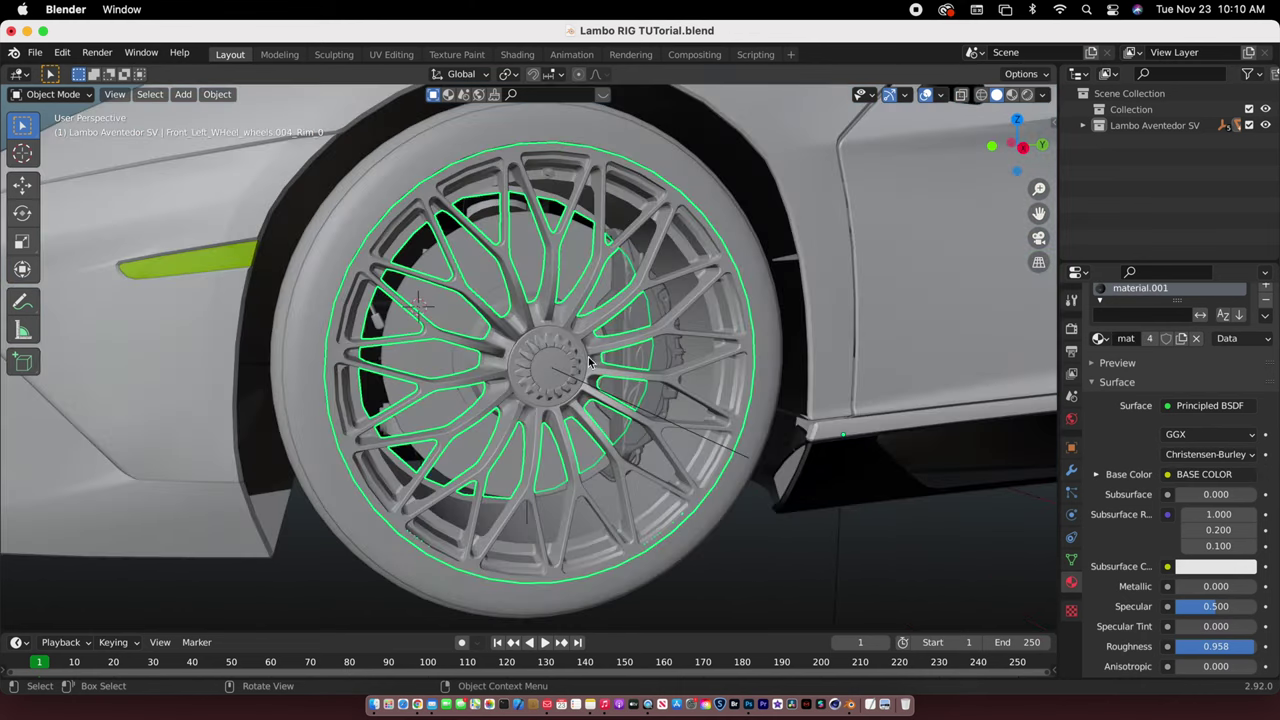
click(656, 366)
middle_drag(656, 361, 630, 370)
key(g)
right_click(698, 380)
right_click(615, 369)
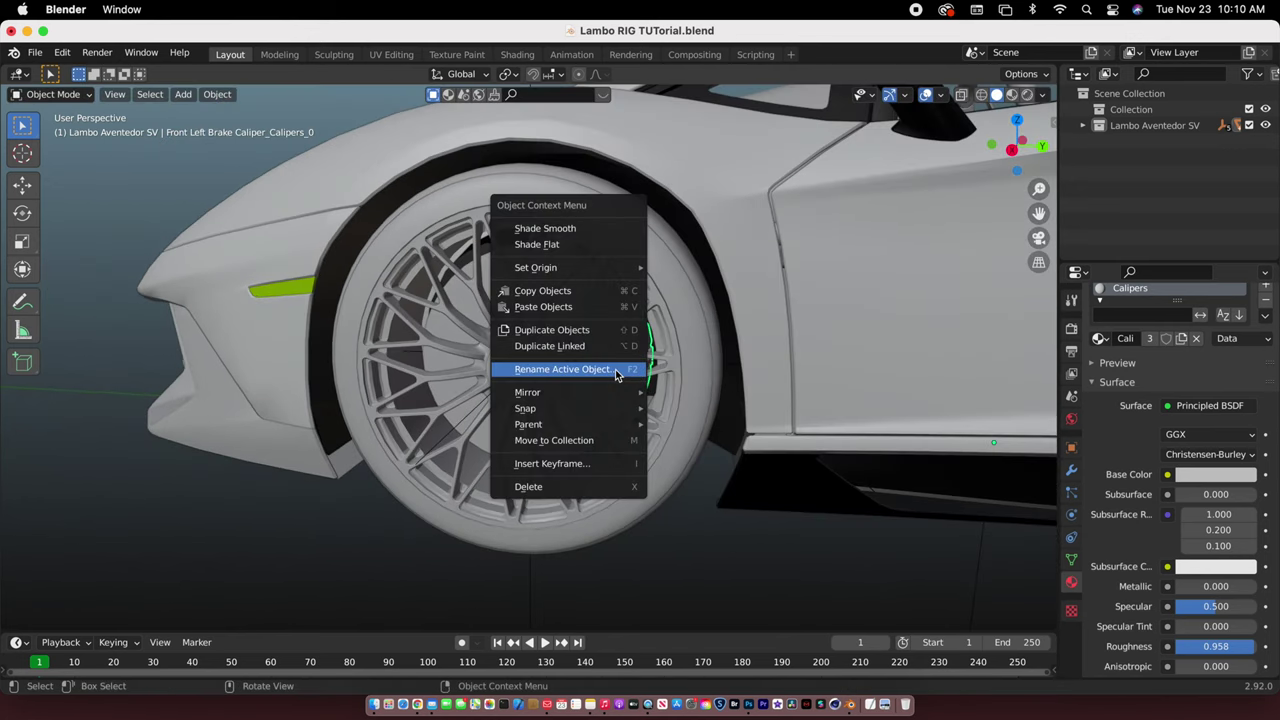
click(615, 369)
key(BackSpace)
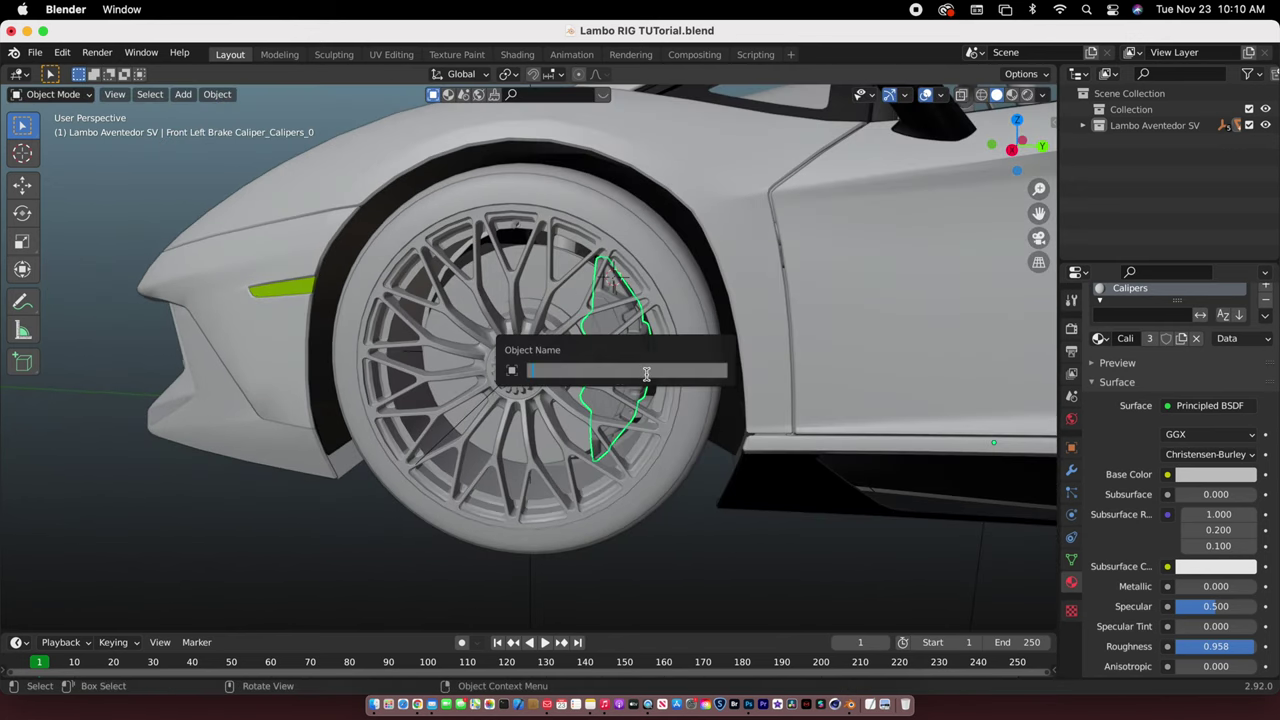
Switch to Notes and copy the brake name Name-WheelBrake.Ft. from the Car Rig Info note
click(403, 705)
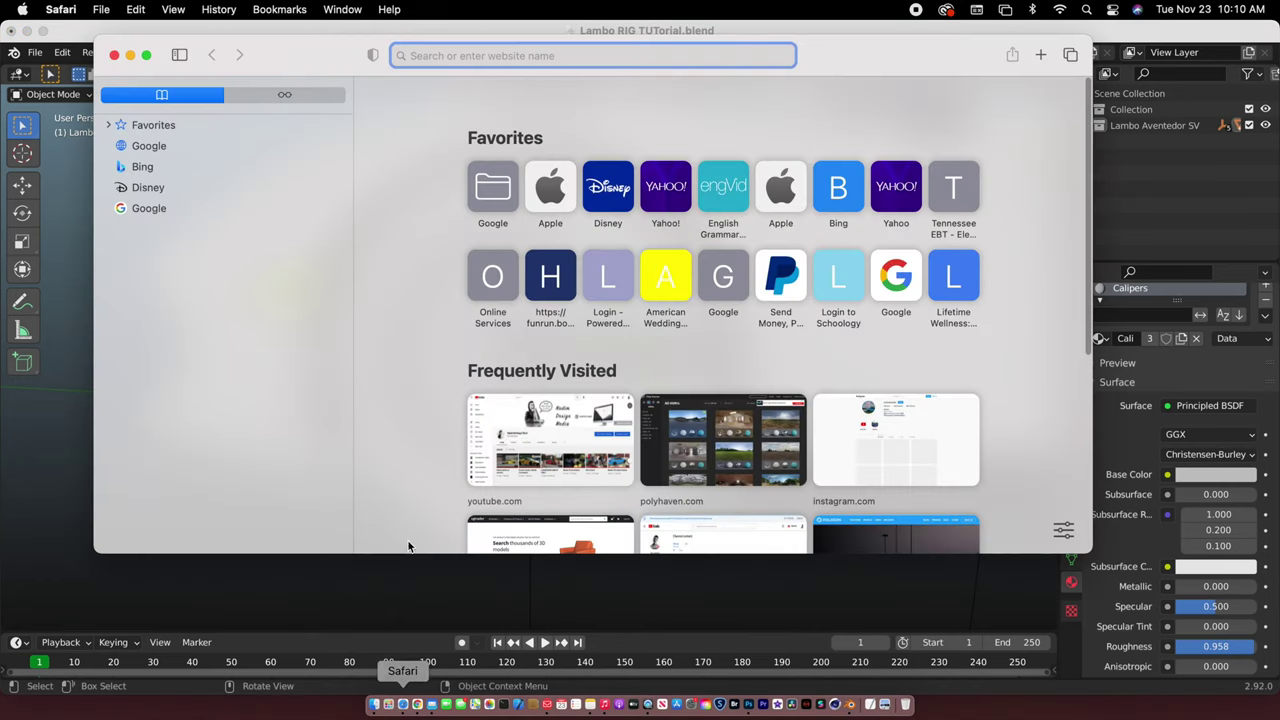
click(114, 55)
click(586, 705)
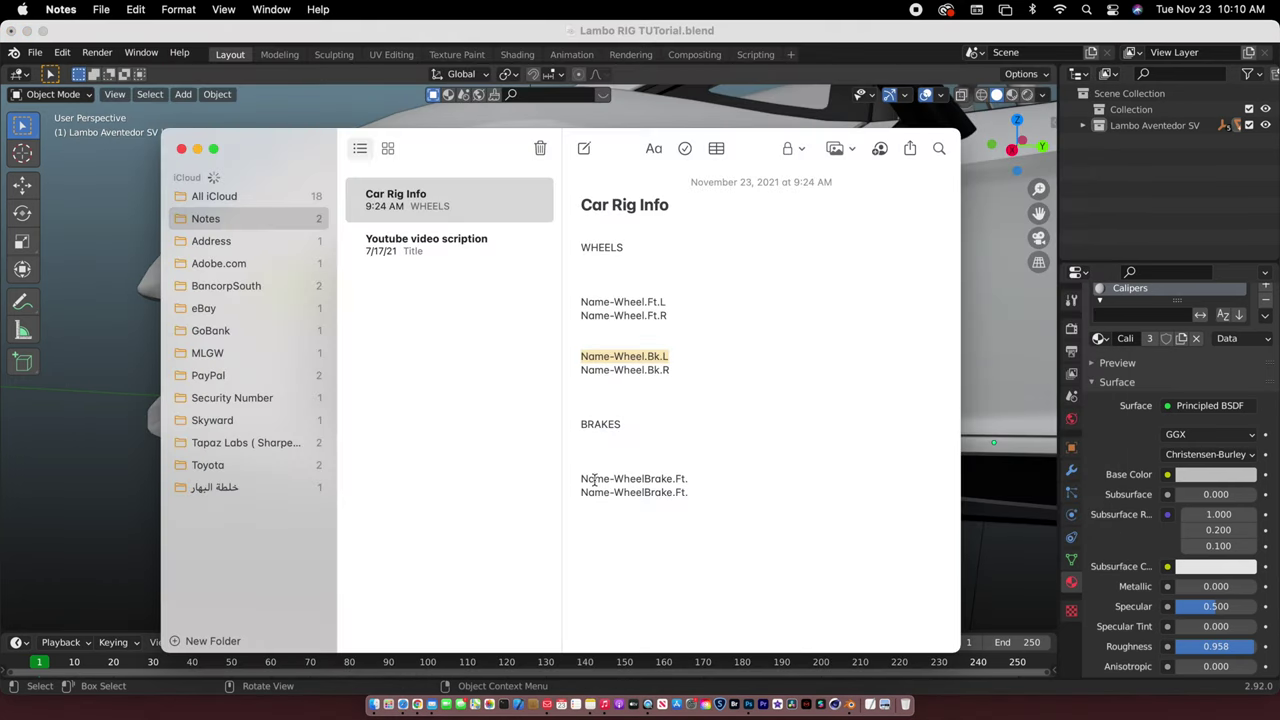
drag(581, 480, 695, 480)
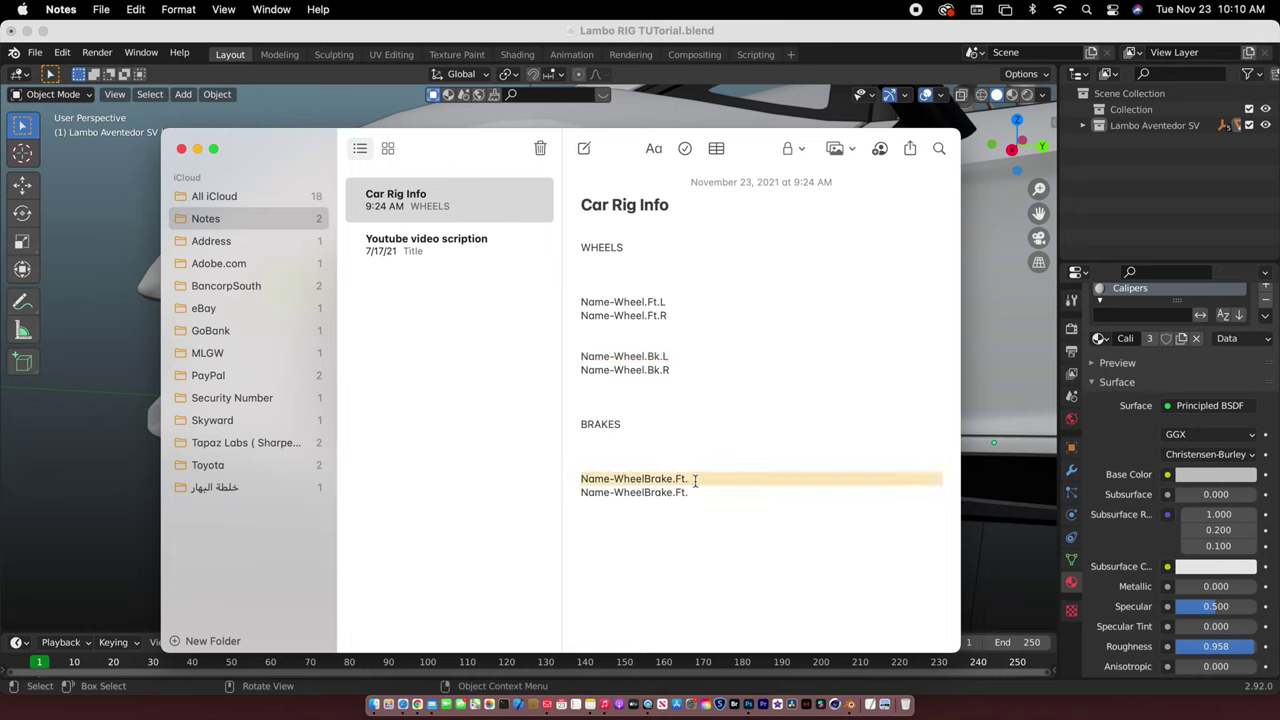
drag(581, 479, 691, 479)
key(super+c)
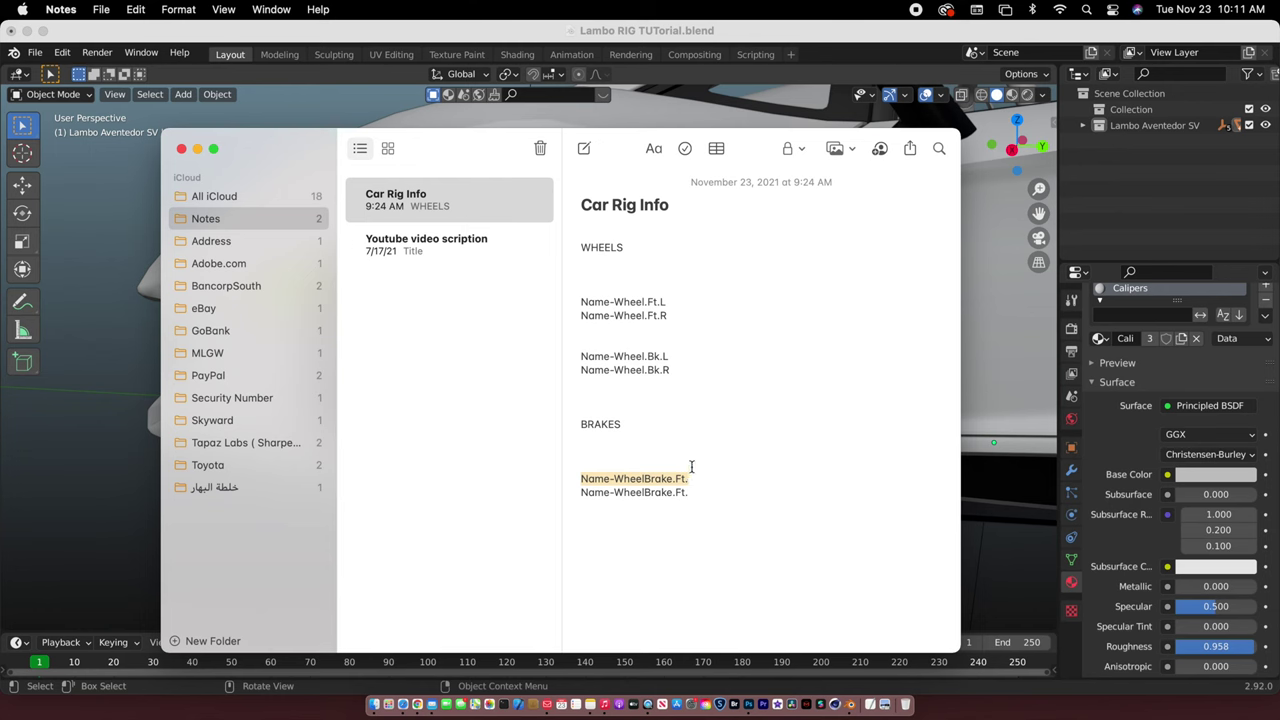
Close Notes, return to Blender and rename the front-left brake caliper with the copied Name-WheelBrake.Ft
click(181, 150)
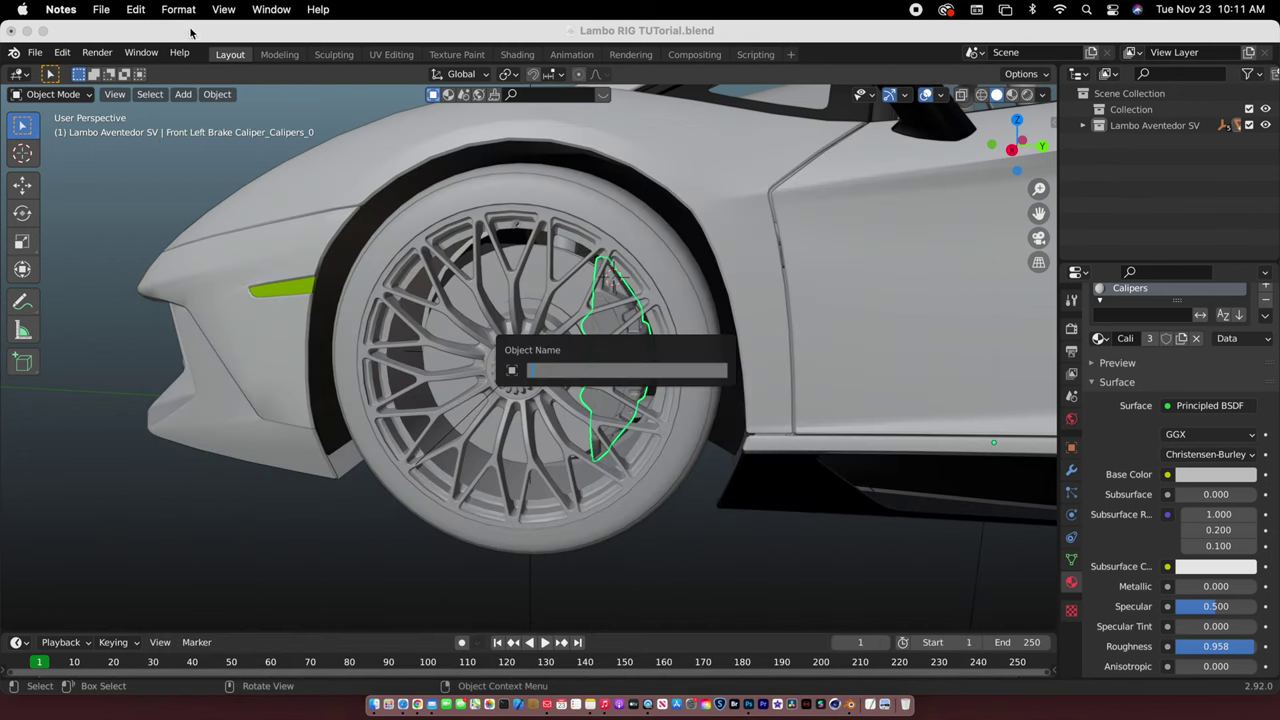
click(580, 373)
key(super+v)
key(Return)
Rename the front-right brake caliper with the copied Name-WheelBrake.Ft
scroll(579, 371, left, 10)
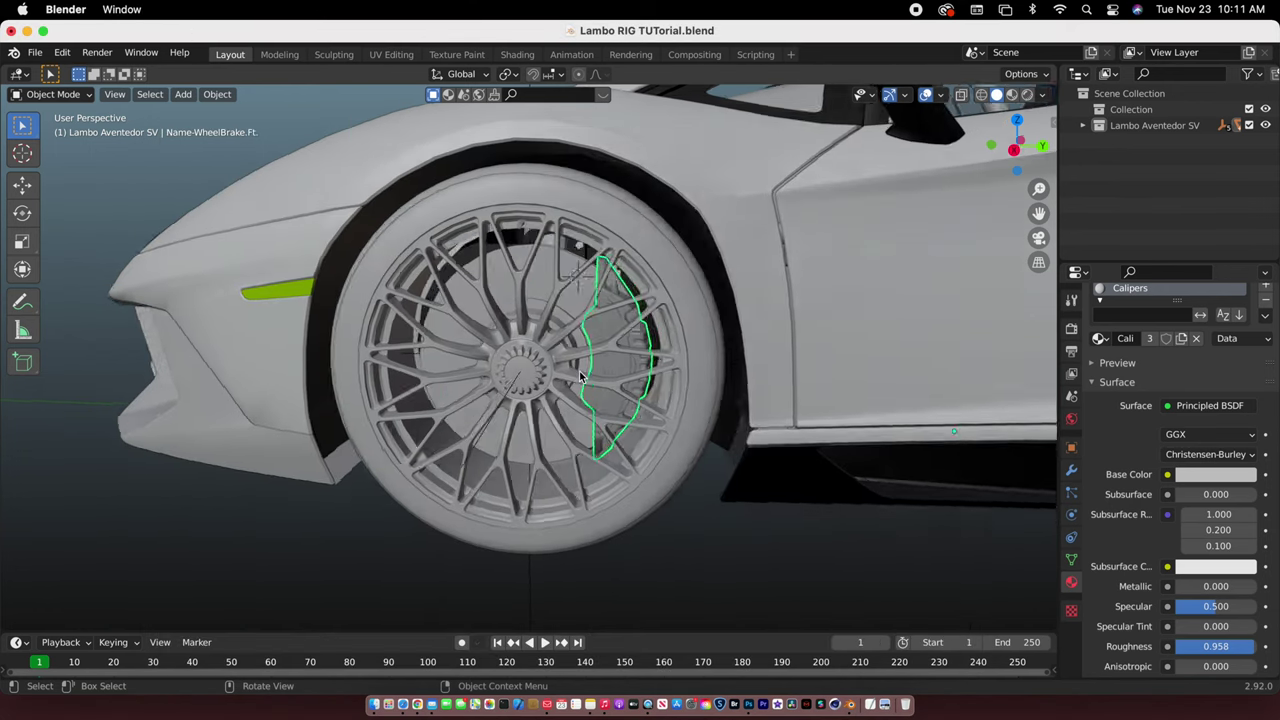
ctrl+scroll(579, 371, down, 3)
ctrl+scroll(579, 371, down, 5)
scroll(579, 371, left, 4)
ctrl+scroll(579, 371, up, 3)
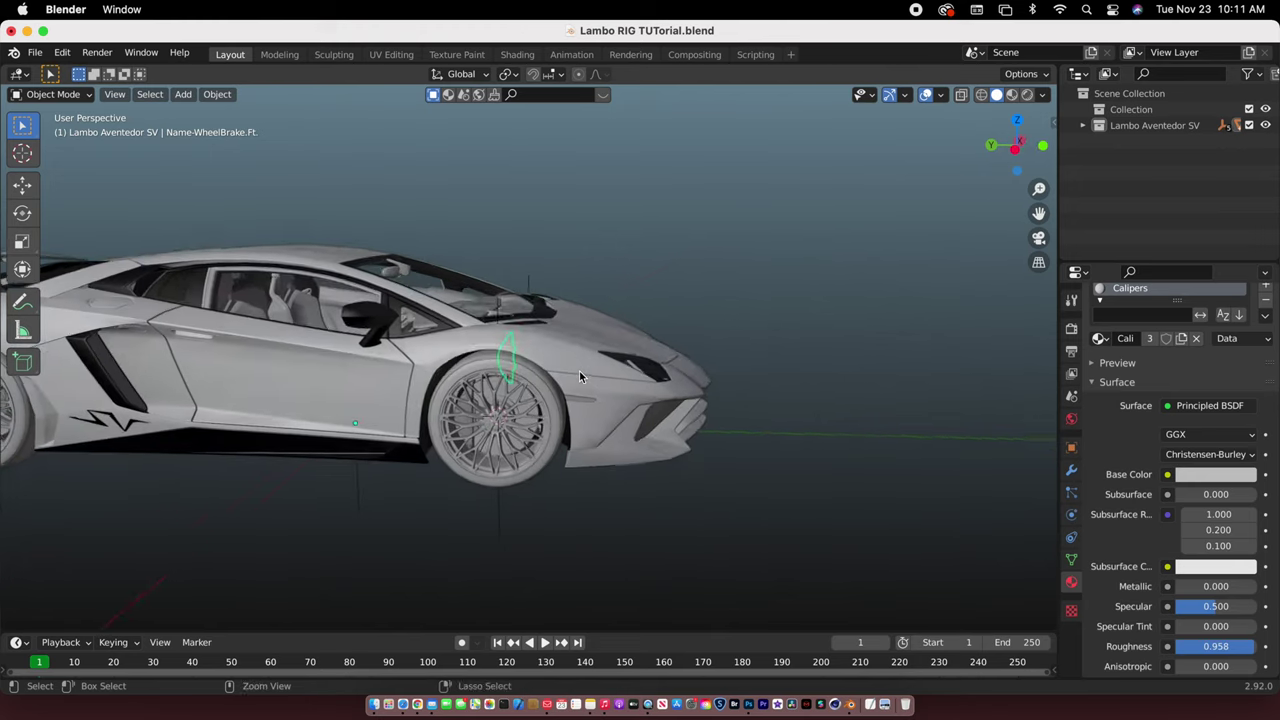
scroll(579, 371, left, 1)
ctrl+scroll(579, 371, up, 2)
click(445, 430)
right_click(445, 430)
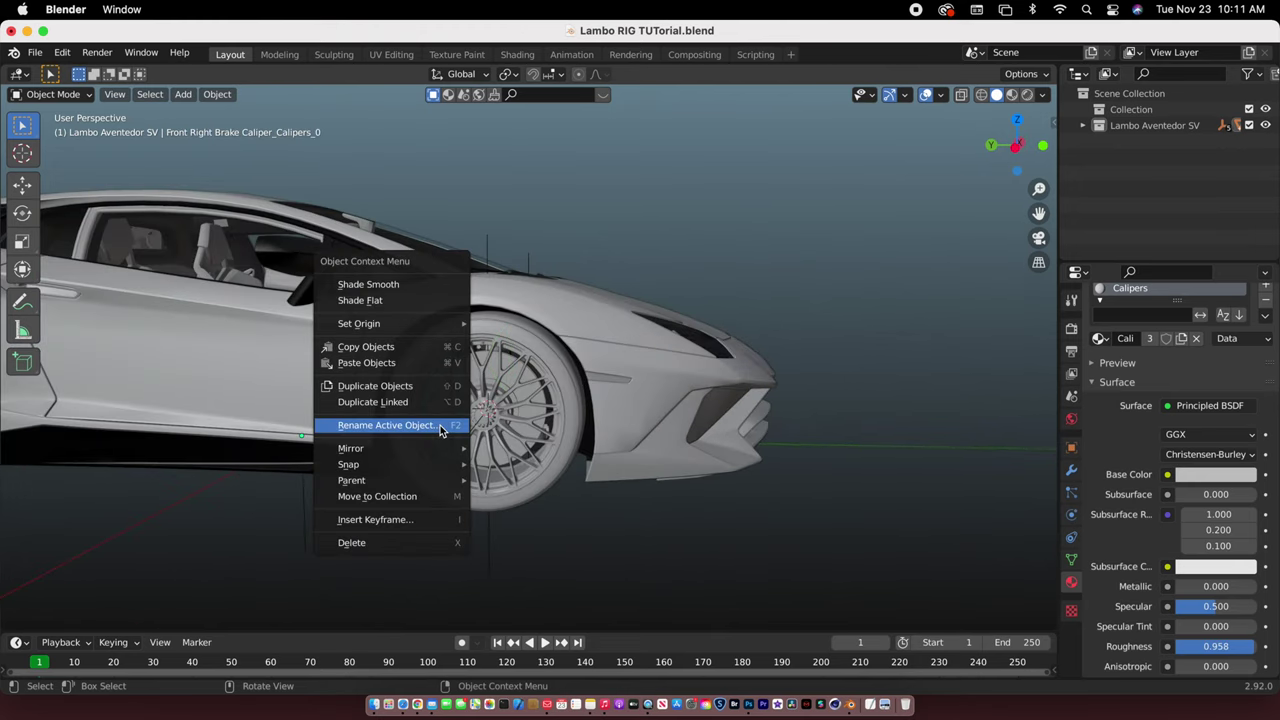
click(440, 425)
key(super+v)
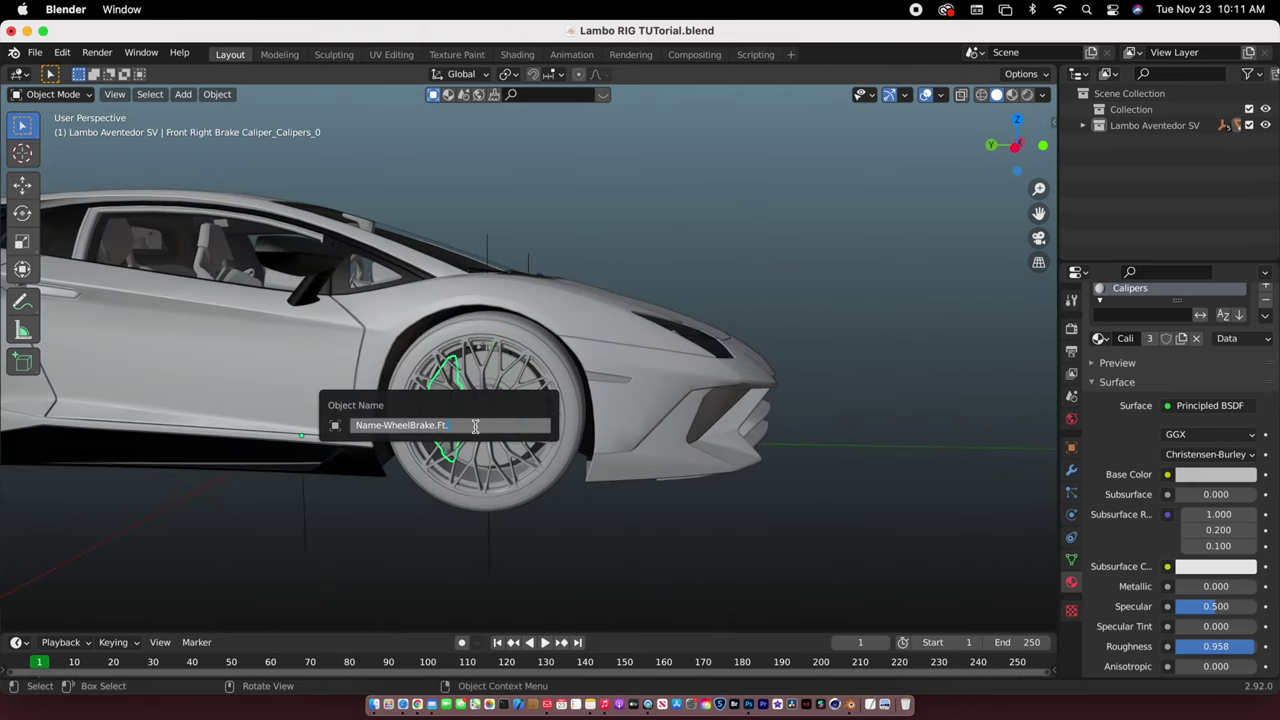
key(Return)
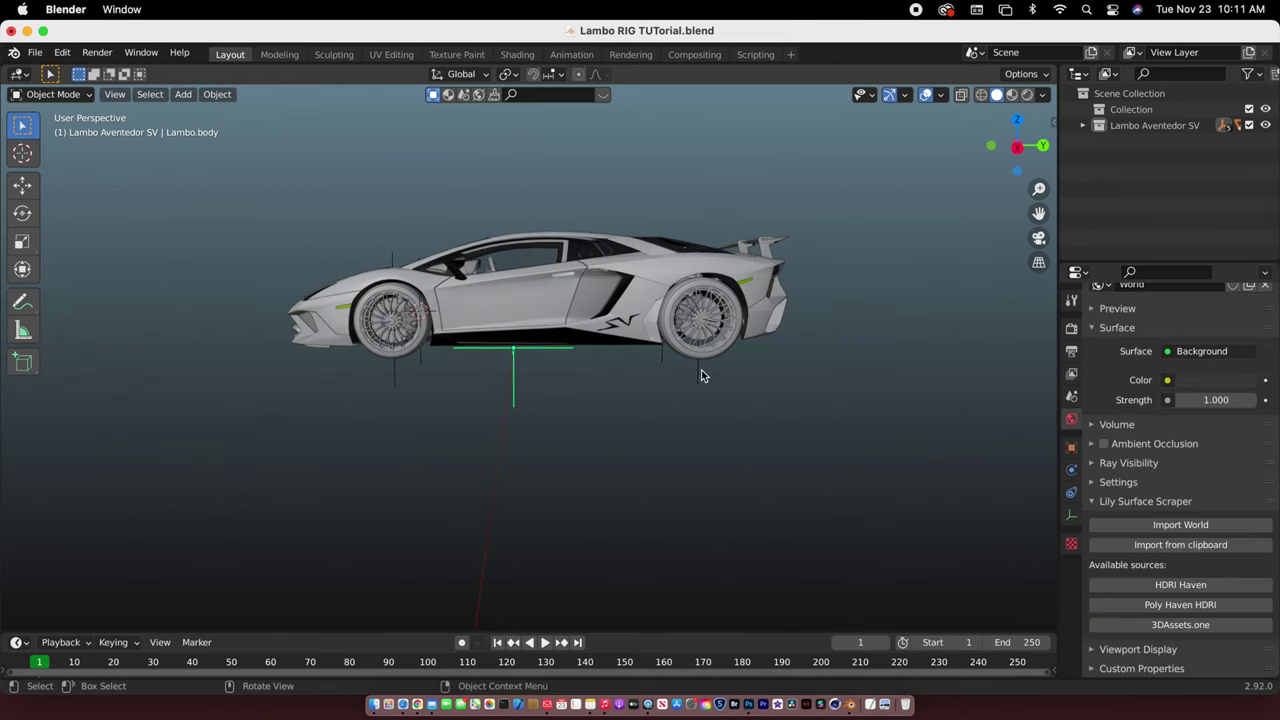
Focus on the rear-left wheel's empty and hide that wheel's tire sidewall and tire treads
click(699, 379)
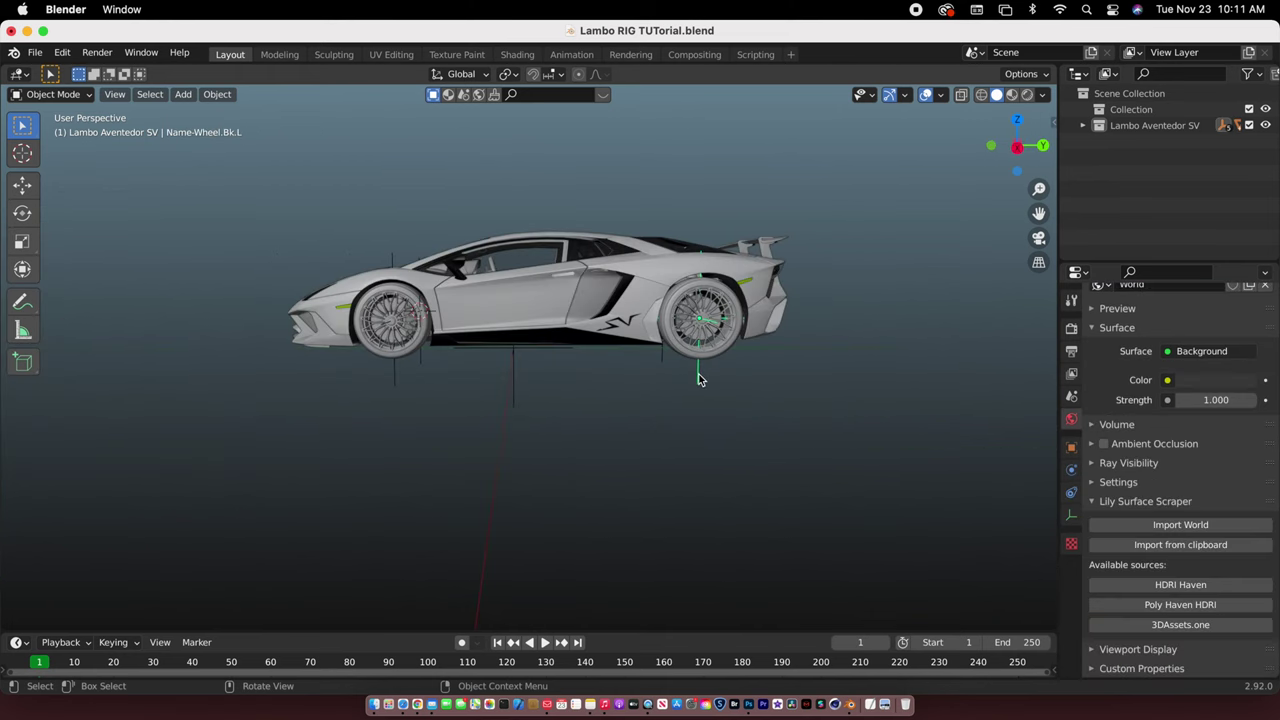
key(KP_Decimal)
middle_drag(651, 366, 654, 368)
scroll(653, 372, up, 1)
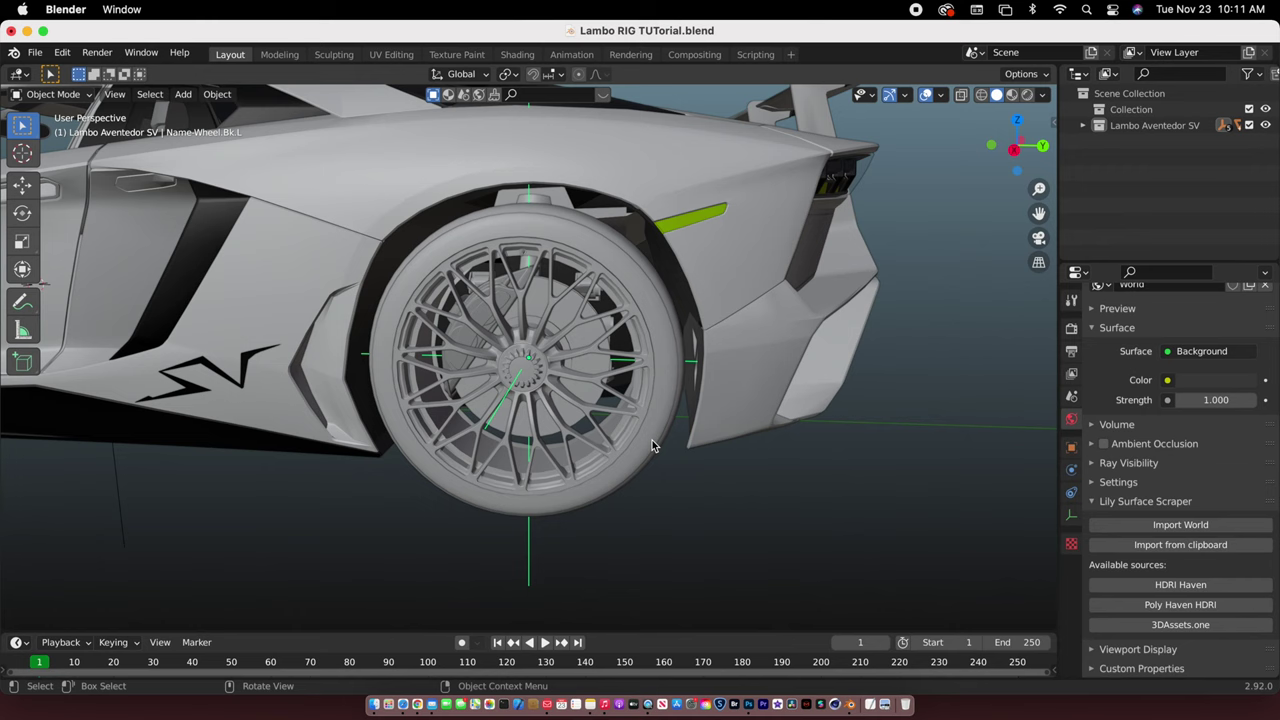
click(652, 440)
middle_drag(654, 436, 649, 452)
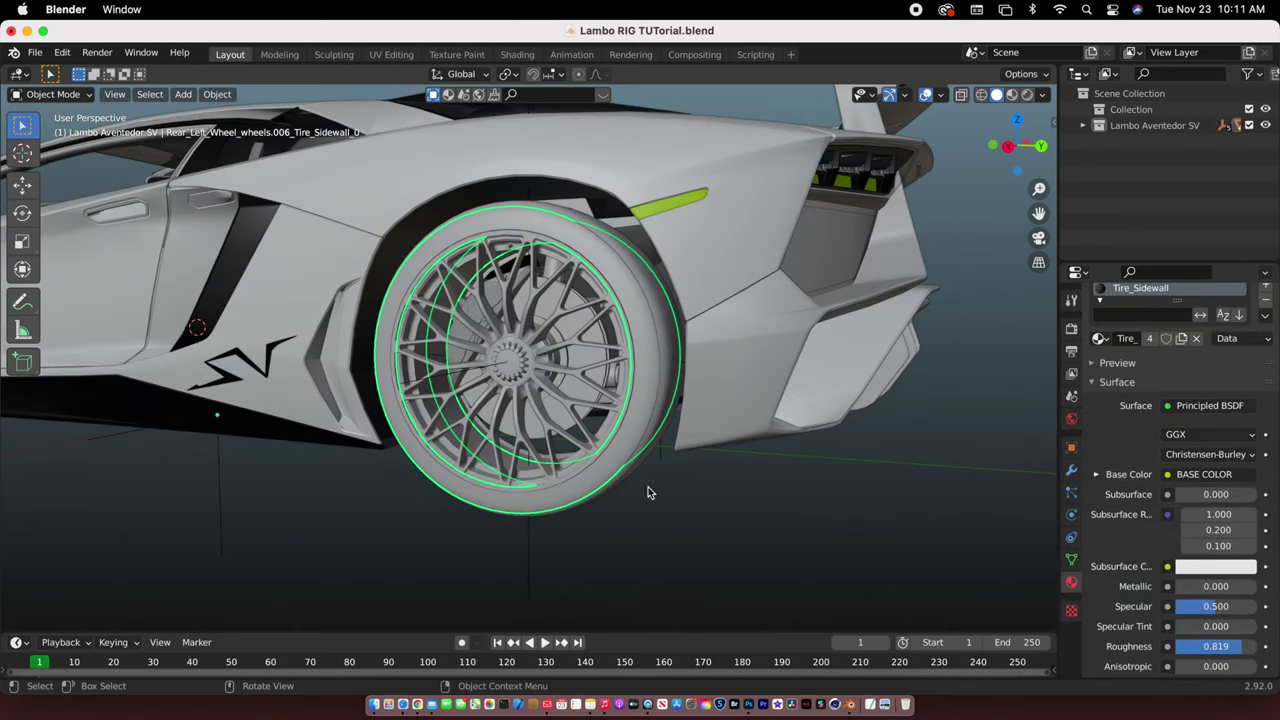
click(648, 490)
middle_drag(613, 362, 642, 348)
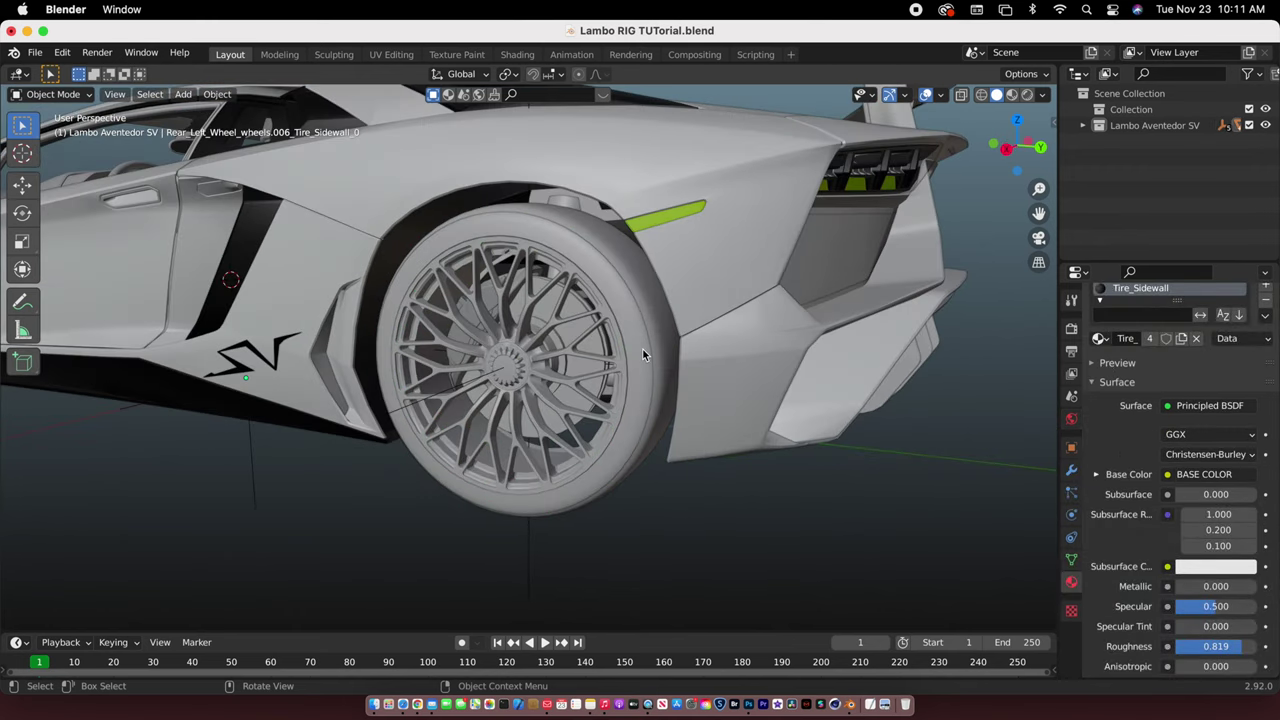
click(643, 348)
key(h)
click(659, 344)
key(h)
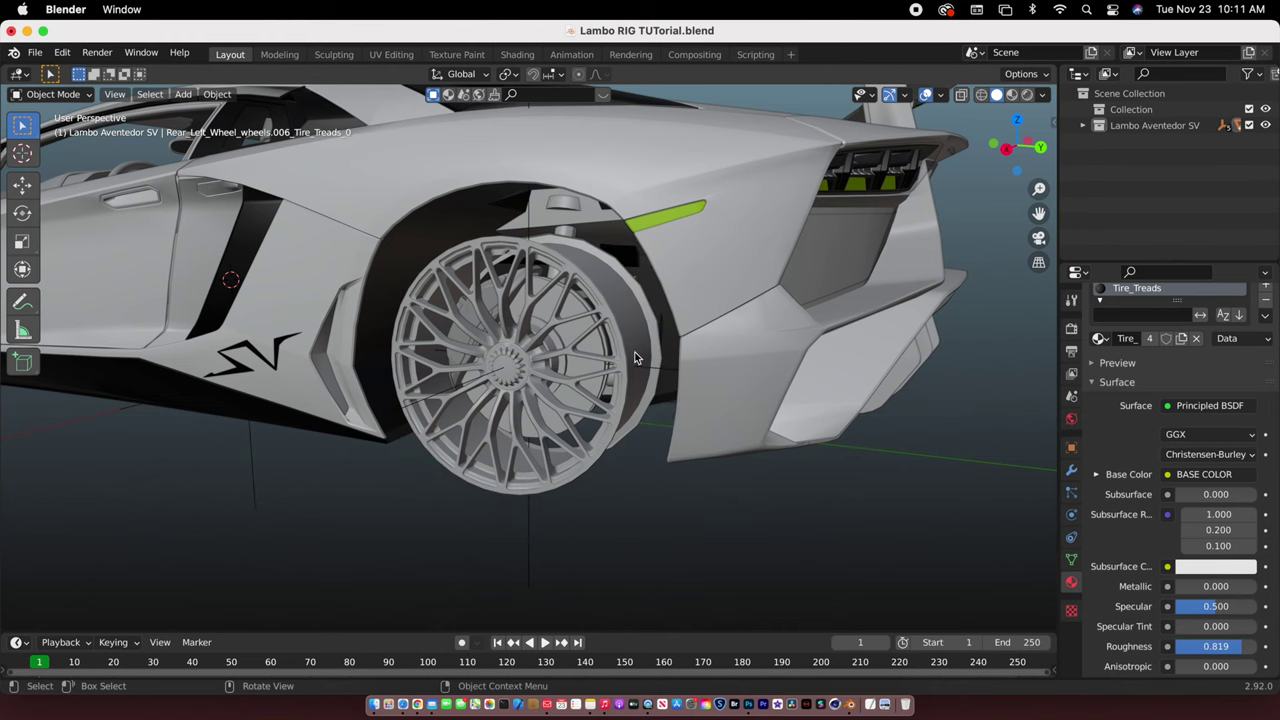
Hide the rear-left wheel's rim and brake disc
click(625, 338)
key(h)
click(584, 352)
key(h)
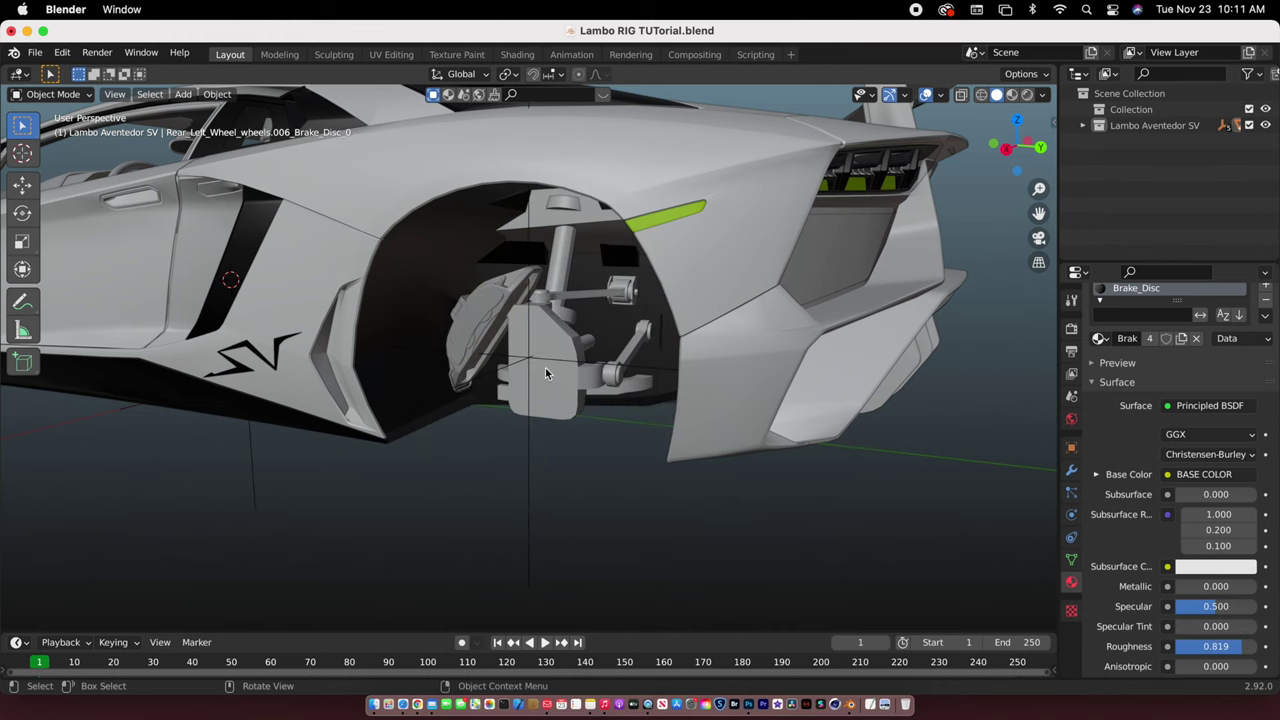
Pick the rear-left brake caliper and unhide all the hidden wheel parts so they are selected together
middle_drag(585, 380, 585, 430)
click(494, 380)
key(alt+h)
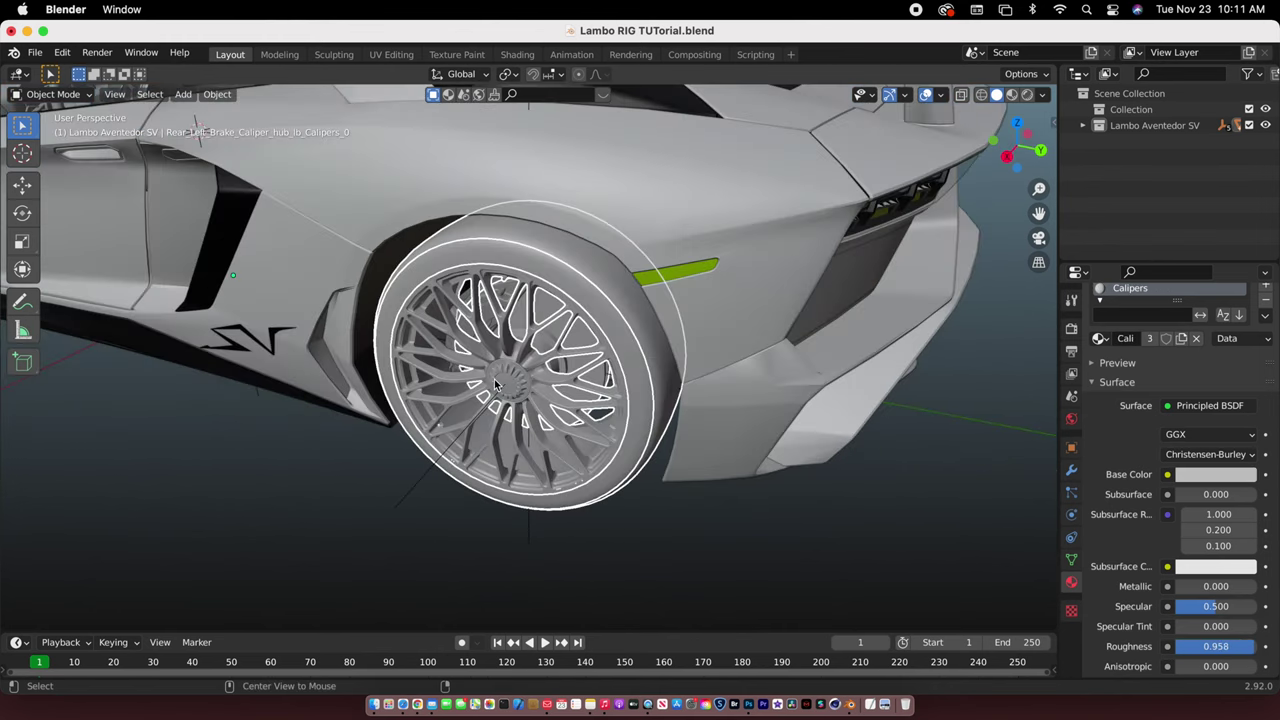
Clear the existing parent of the rear-left wheel parts and parent them to the Name-Wheel.Bk.L empty
shift+click(408, 494)
middle_drag(408, 494, 451, 437)
key(alt+p)
click(451, 432)
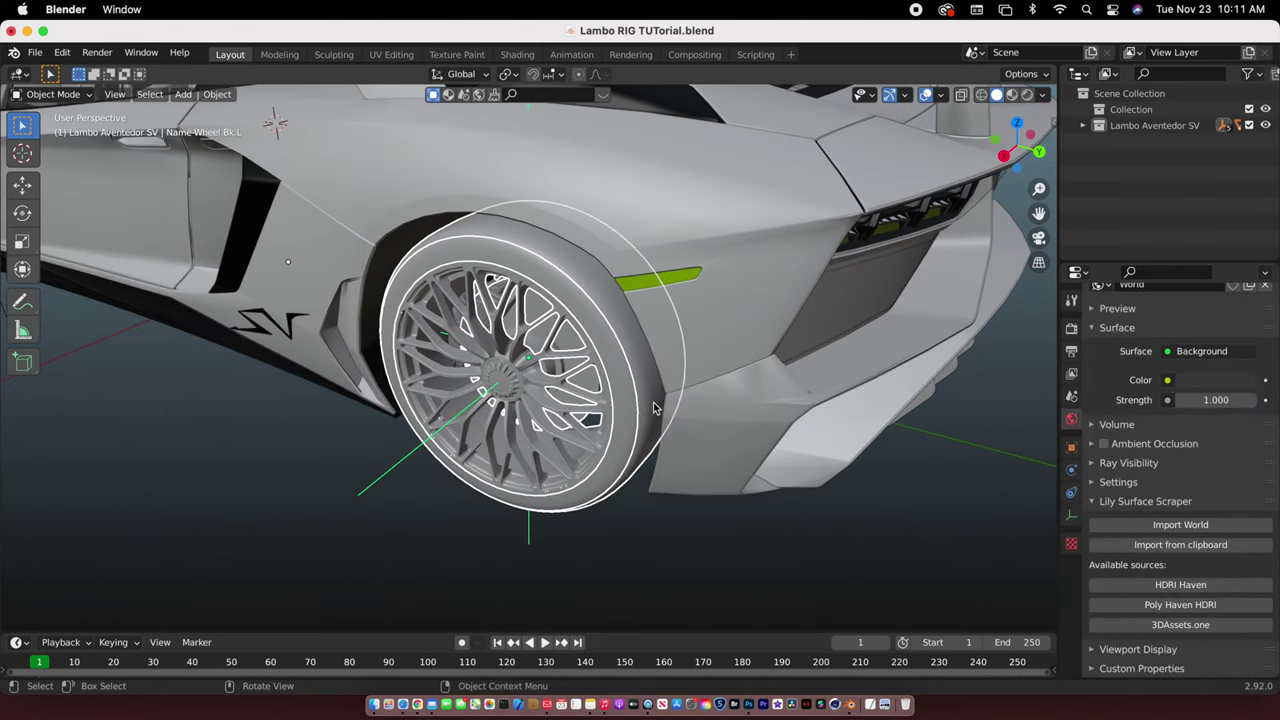
key(ctrl+p)
click(480, 378)
Focus on the rear-right wheel's empty and hide that wheel's tire sidewall, treads, rim and brake disc
middle_drag(563, 371, 973, 400)
middle_drag(973, 400, 1051, 483)
click(750, 543)
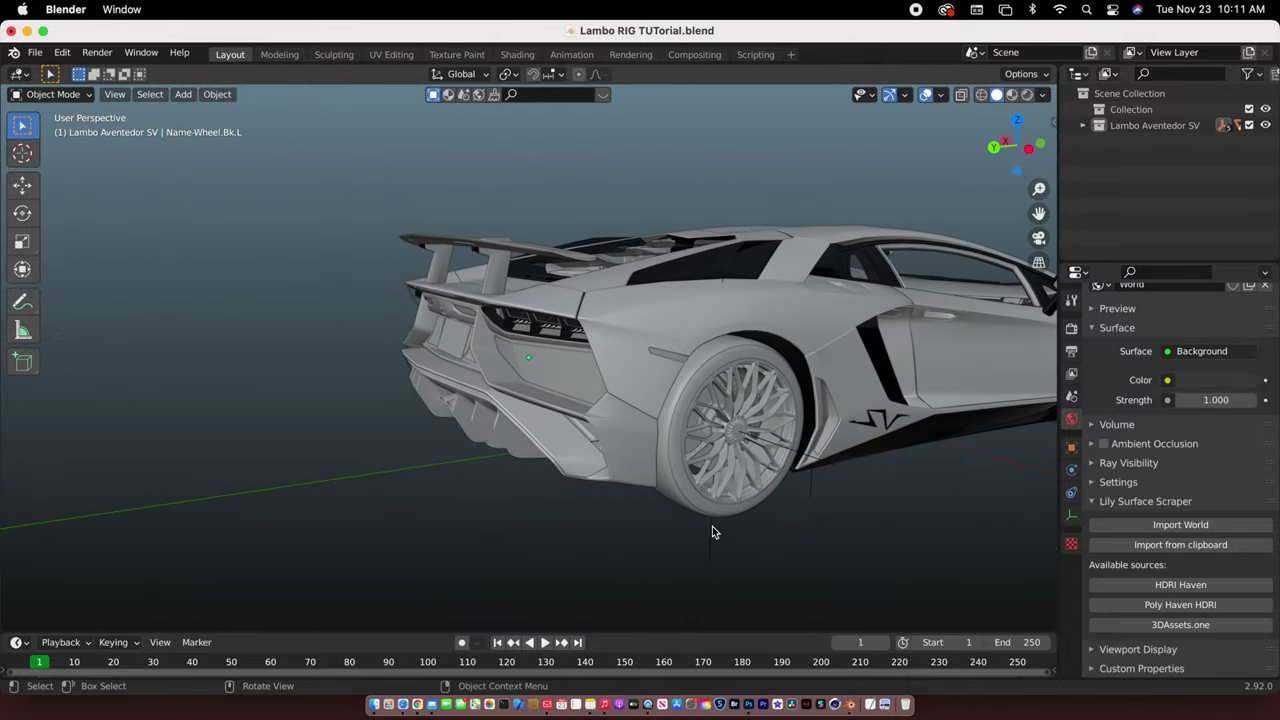
click(712, 527)
key(KP_Decimal)
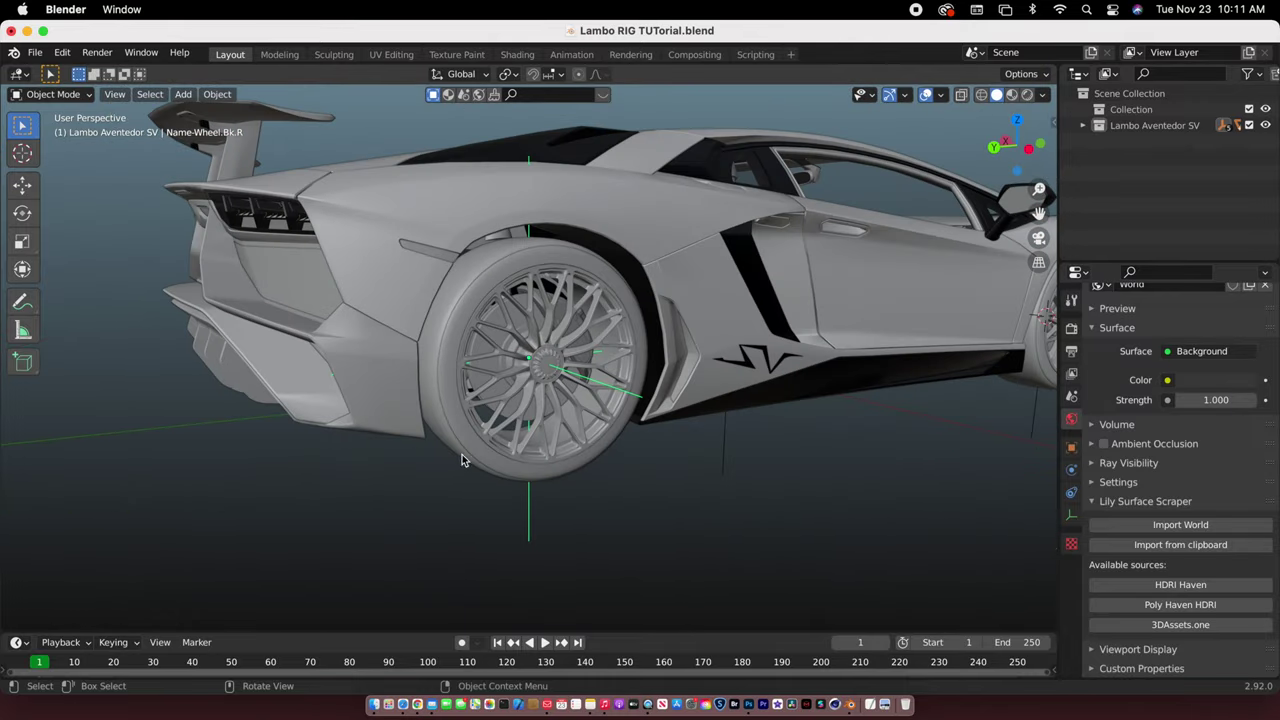
click(463, 466)
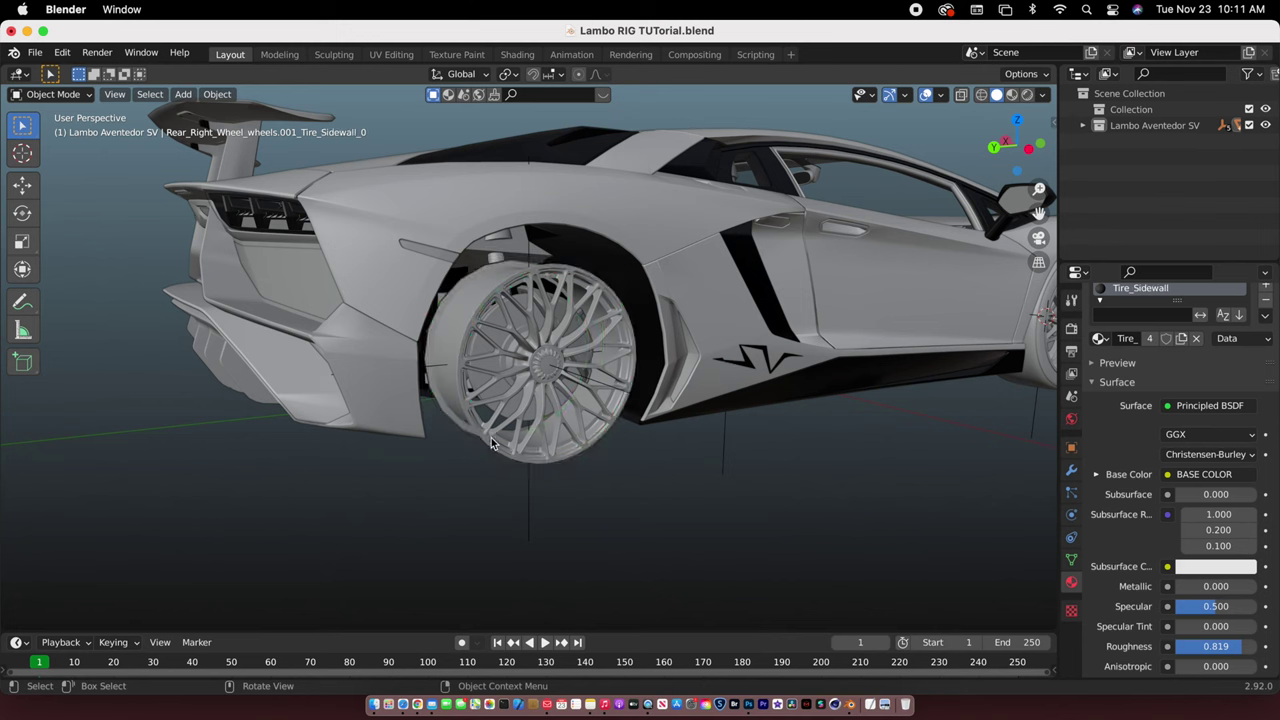
shift+click(494, 438)
key(h)
click(505, 397)
key(h)
middle_drag(509, 391, 534, 450)
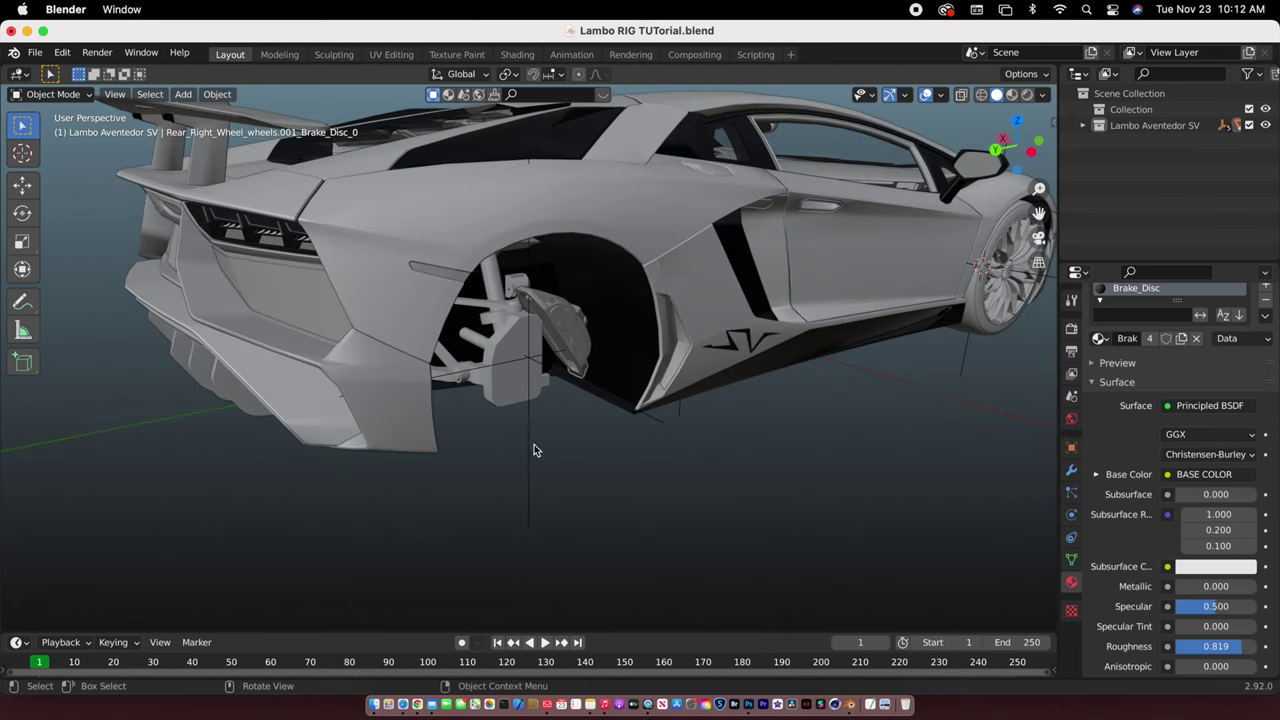
Unhide the rear-right wheel parts and parent them to the Name-Wheel.Bk.R empty with Object (Keep Transform)
key(alt+h)
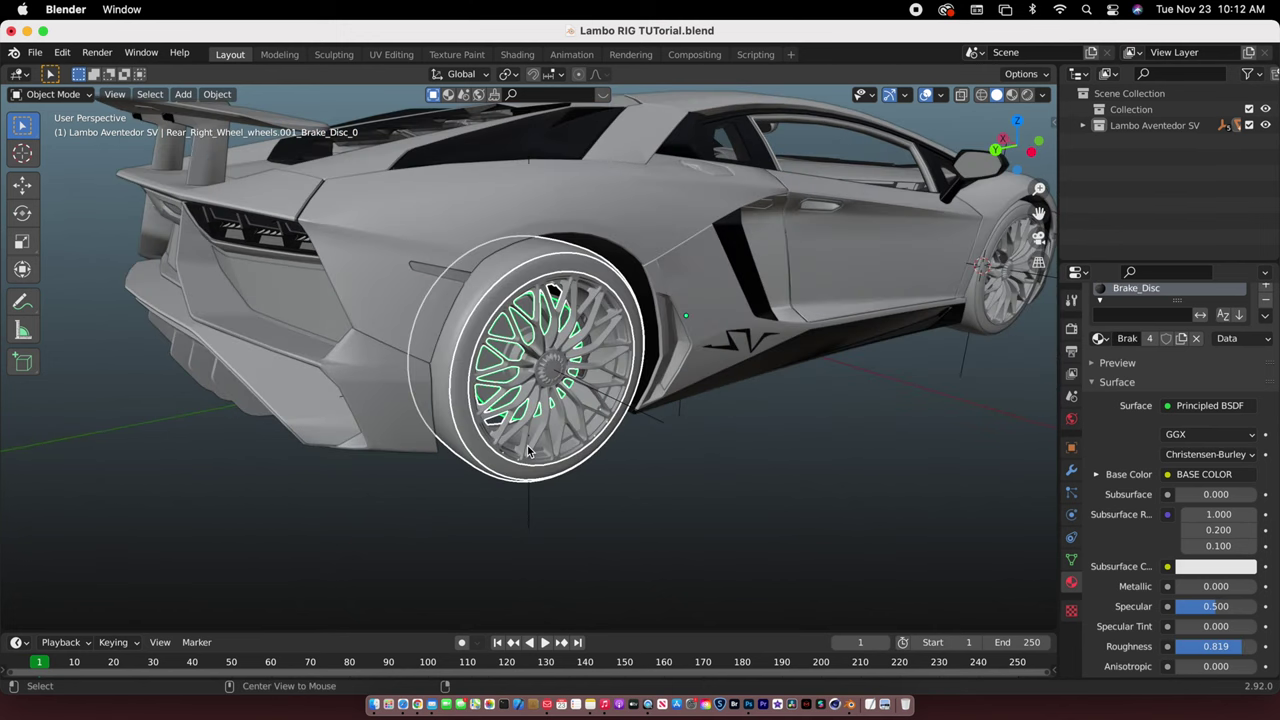
shift+click(529, 516)
key(ctrl+p)
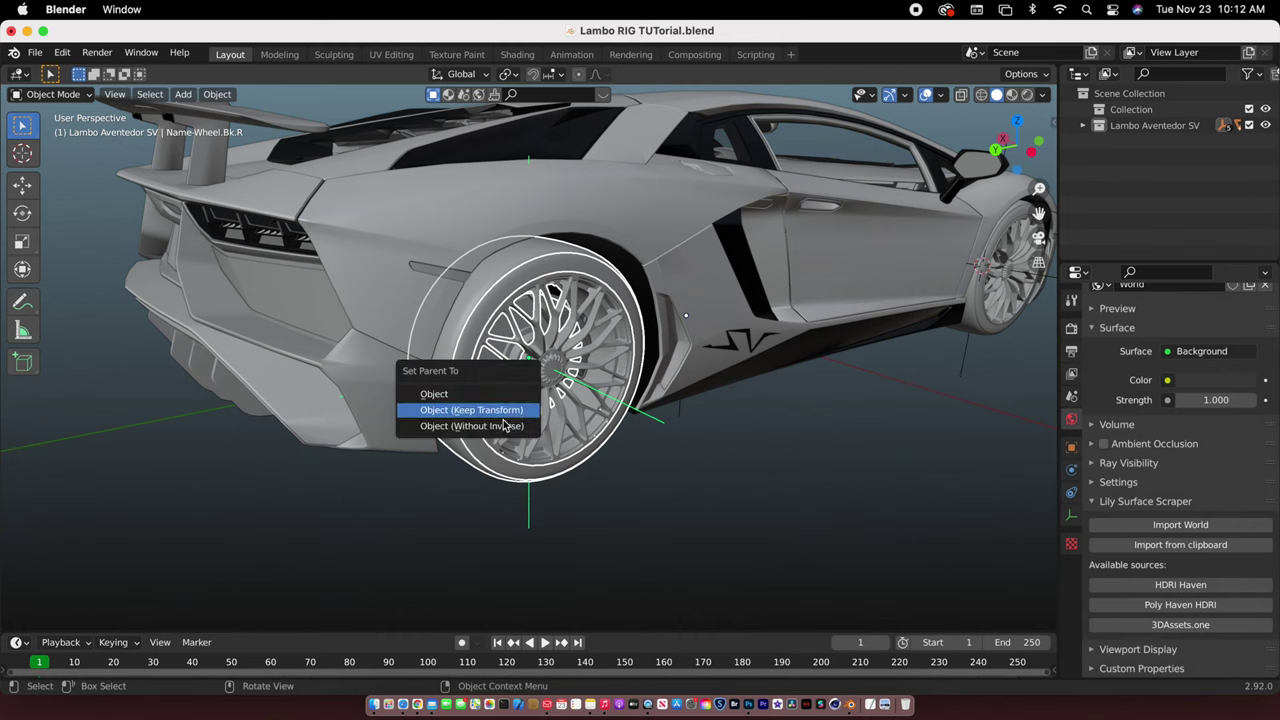
click(500, 416)
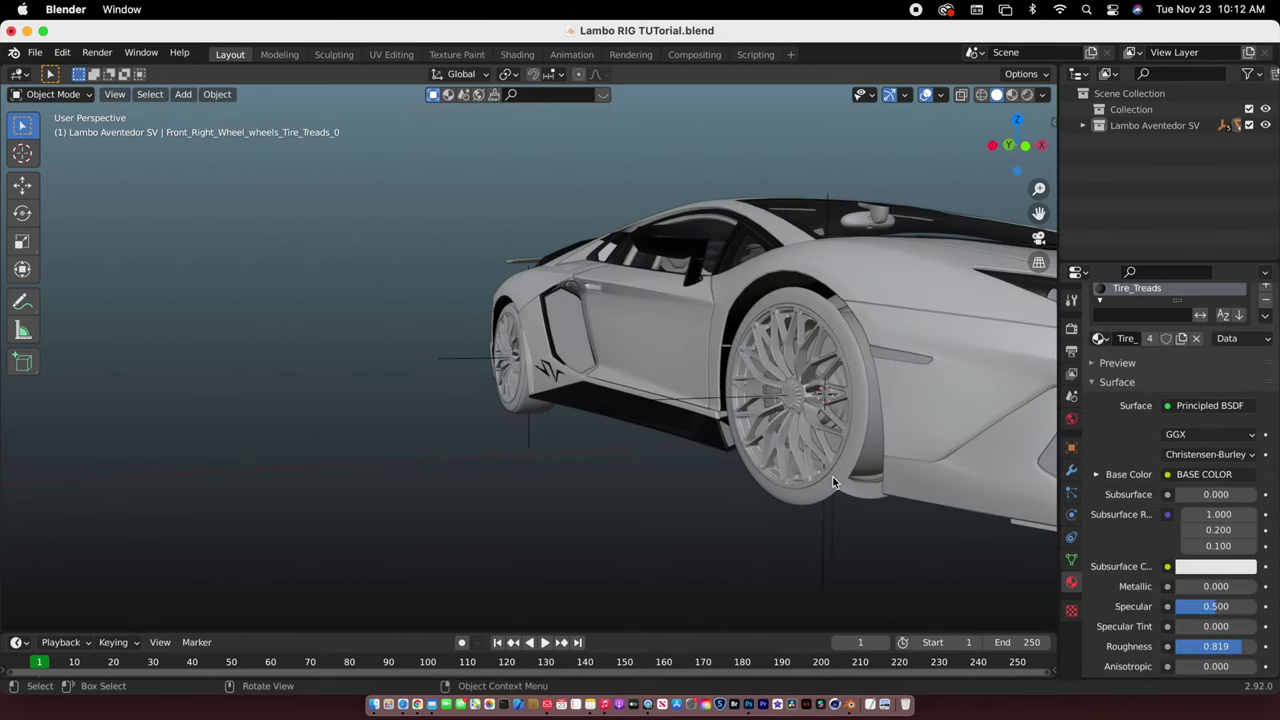
Hide the front-right wheel's treads, rim, brake disc and brake caliper
click(833, 478)
key(h)
click(829, 432)
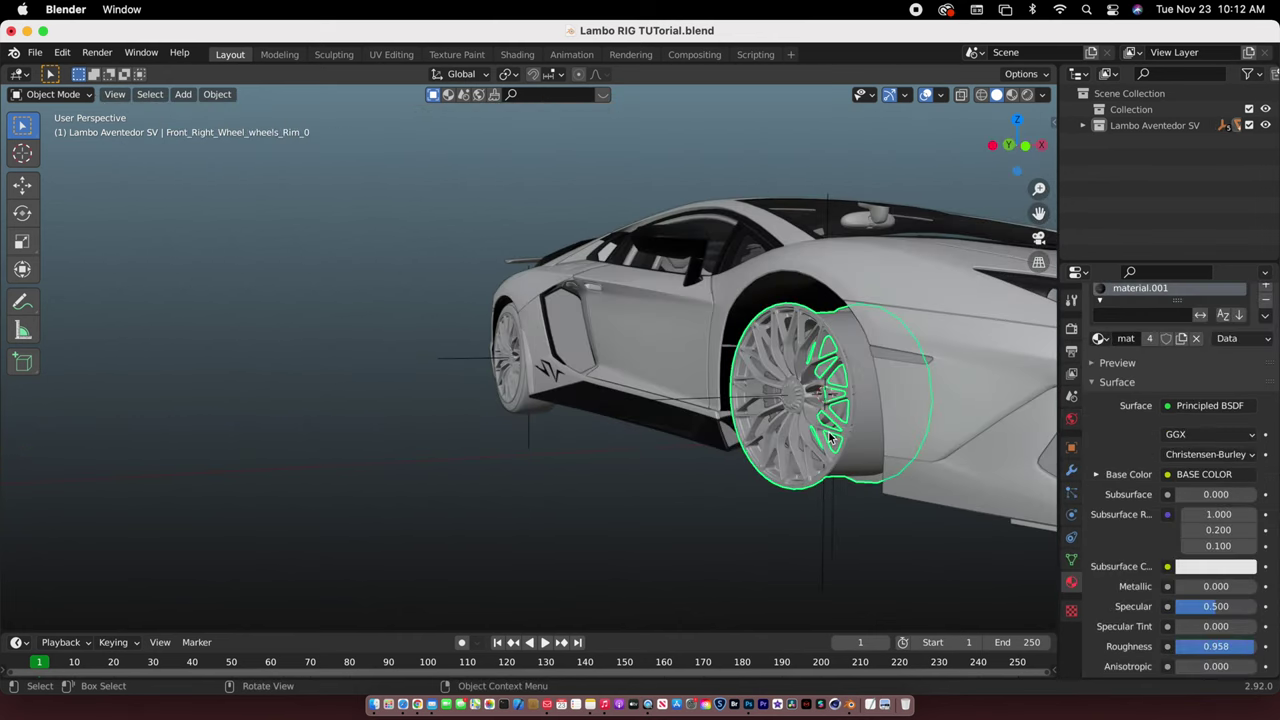
key(h)
click(832, 424)
key(h)
middle_drag(837, 433, 832, 443)
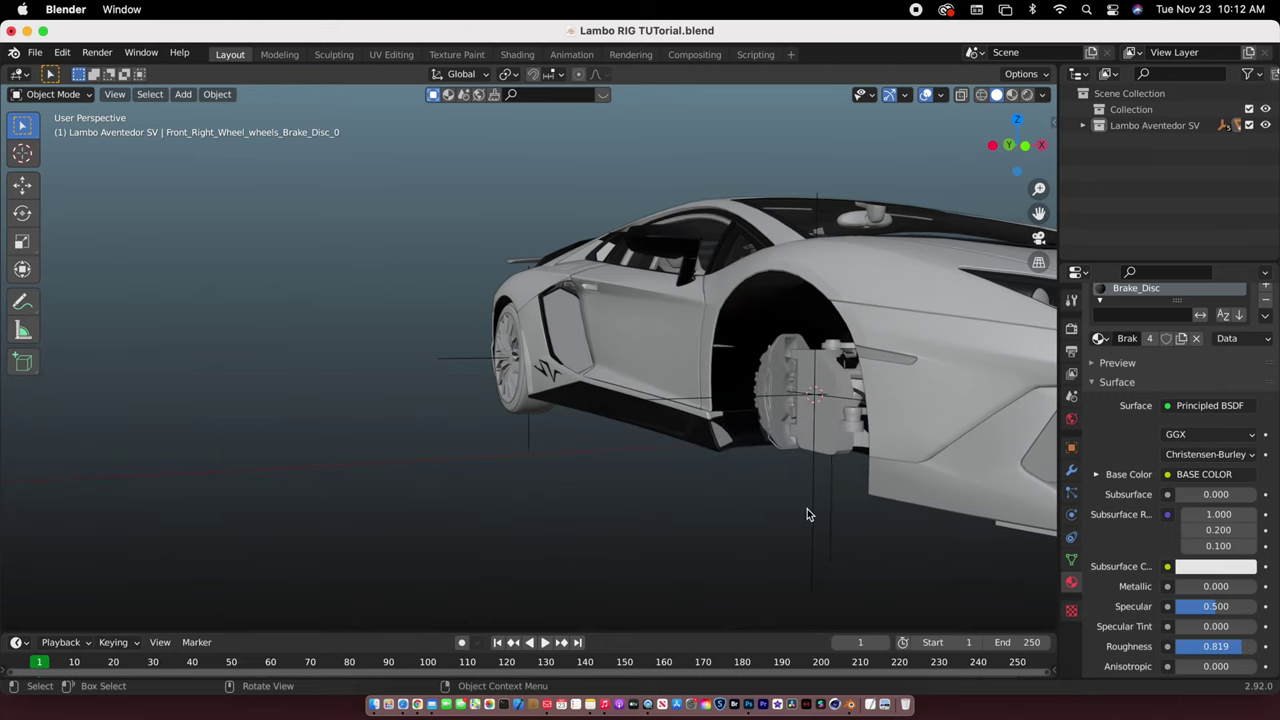
click(772, 412)
key(h)
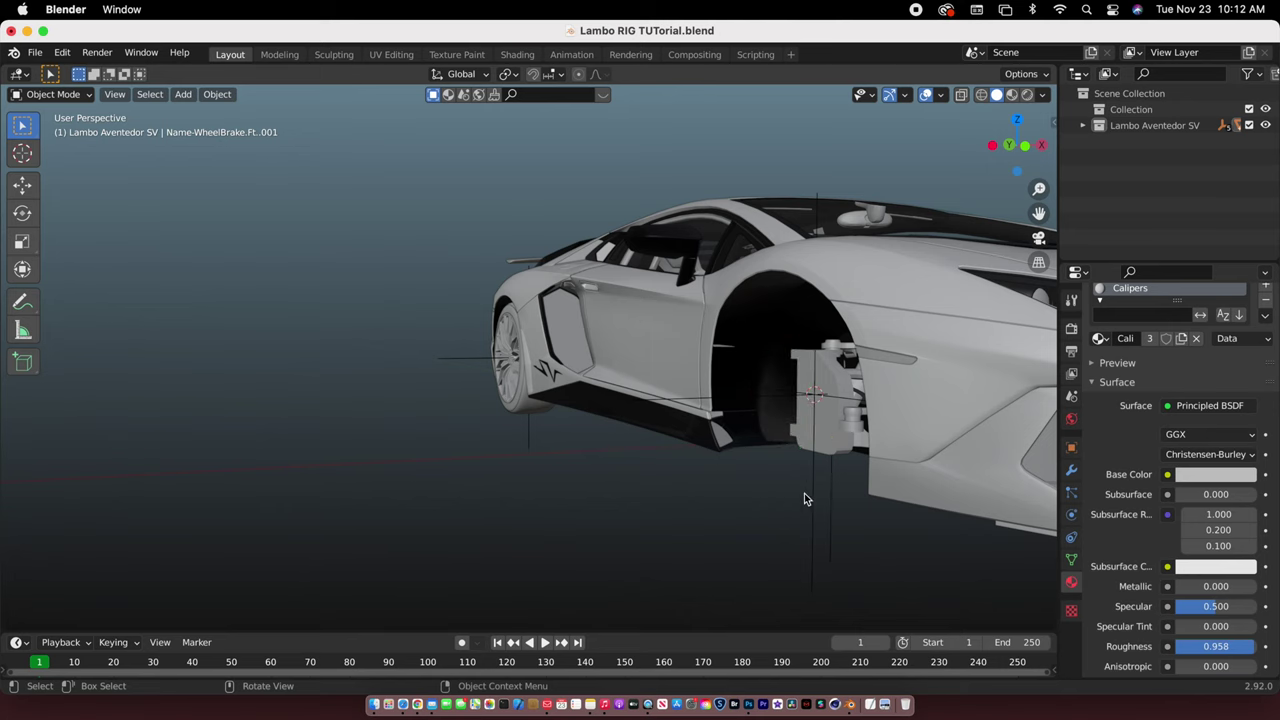
Focus on the front-left wheel and hide its tire sidewall, rim and tire treads
middle_drag(800, 497, 908, 396)
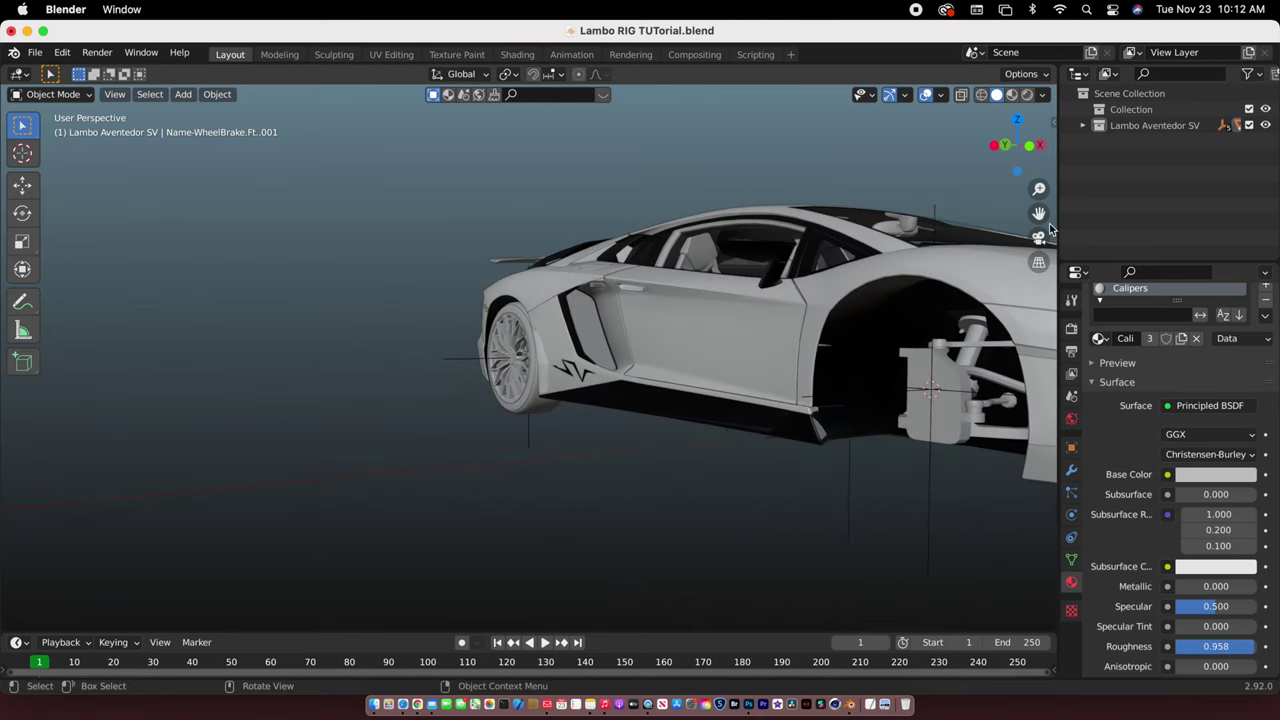
middle_drag(770, 330, 738, 315)
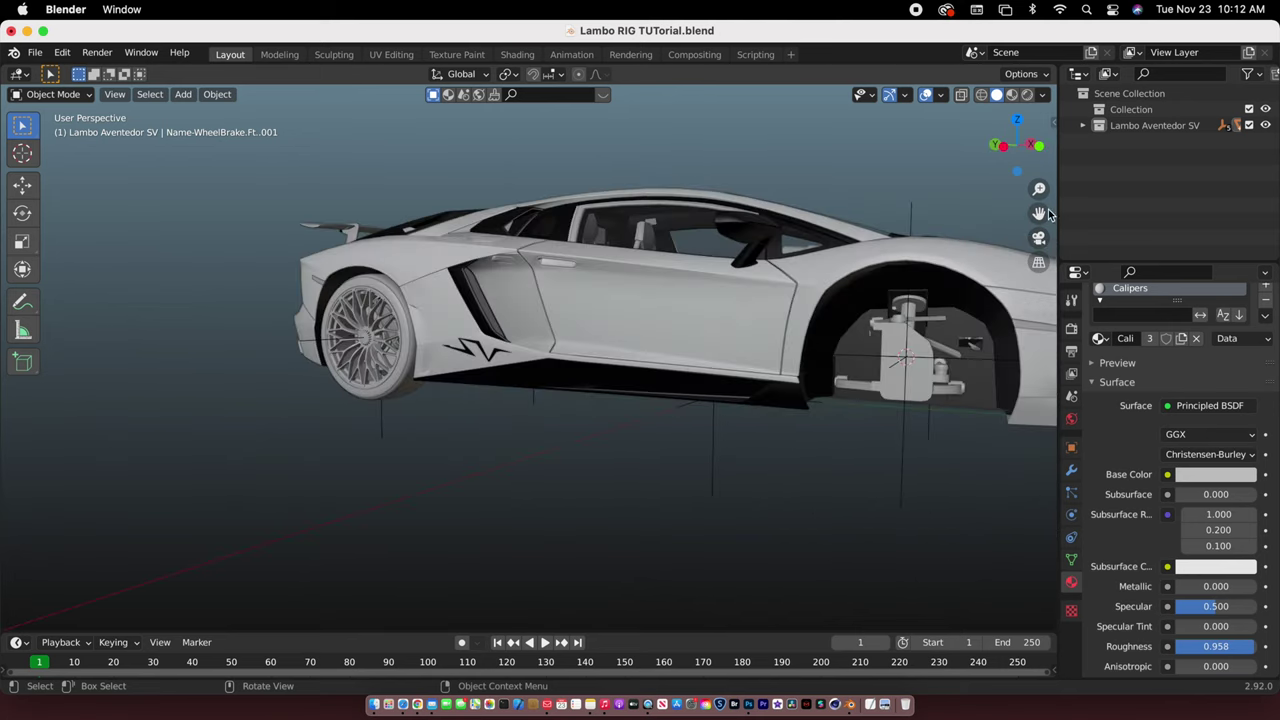
drag(1043, 214, 853, 279)
middle_drag(853, 279, 688, 425)
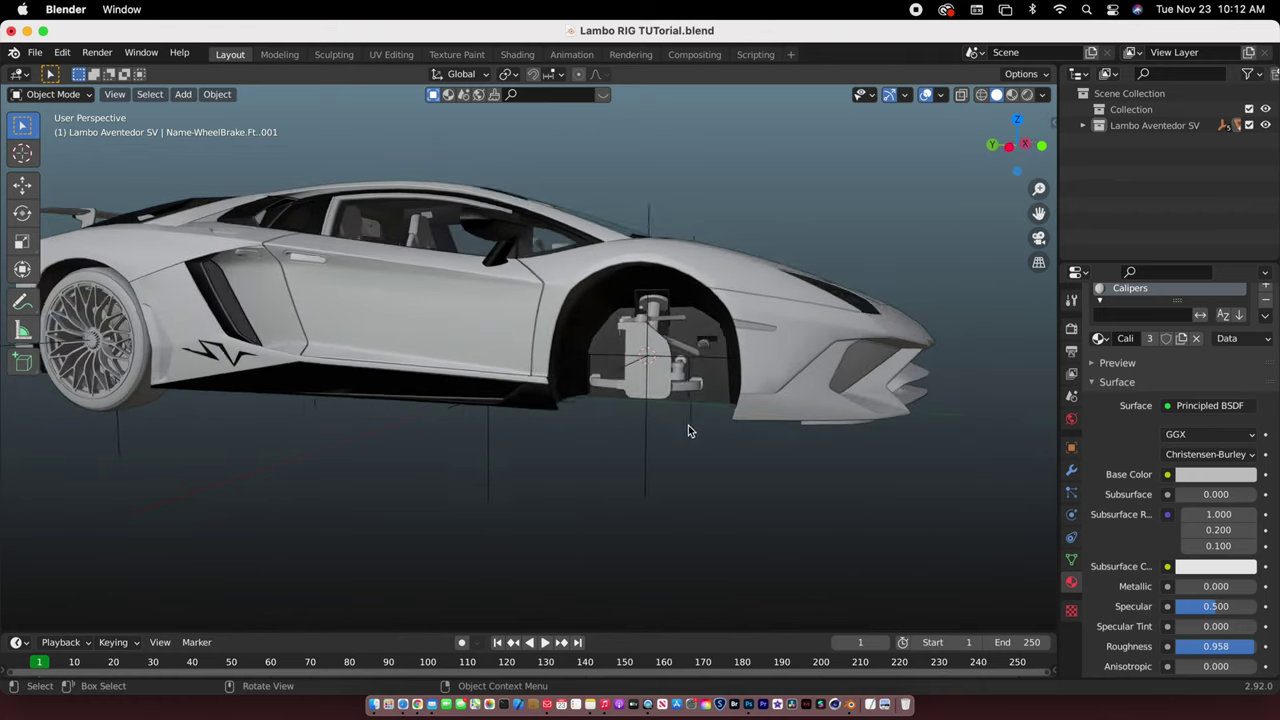
click(381, 395)
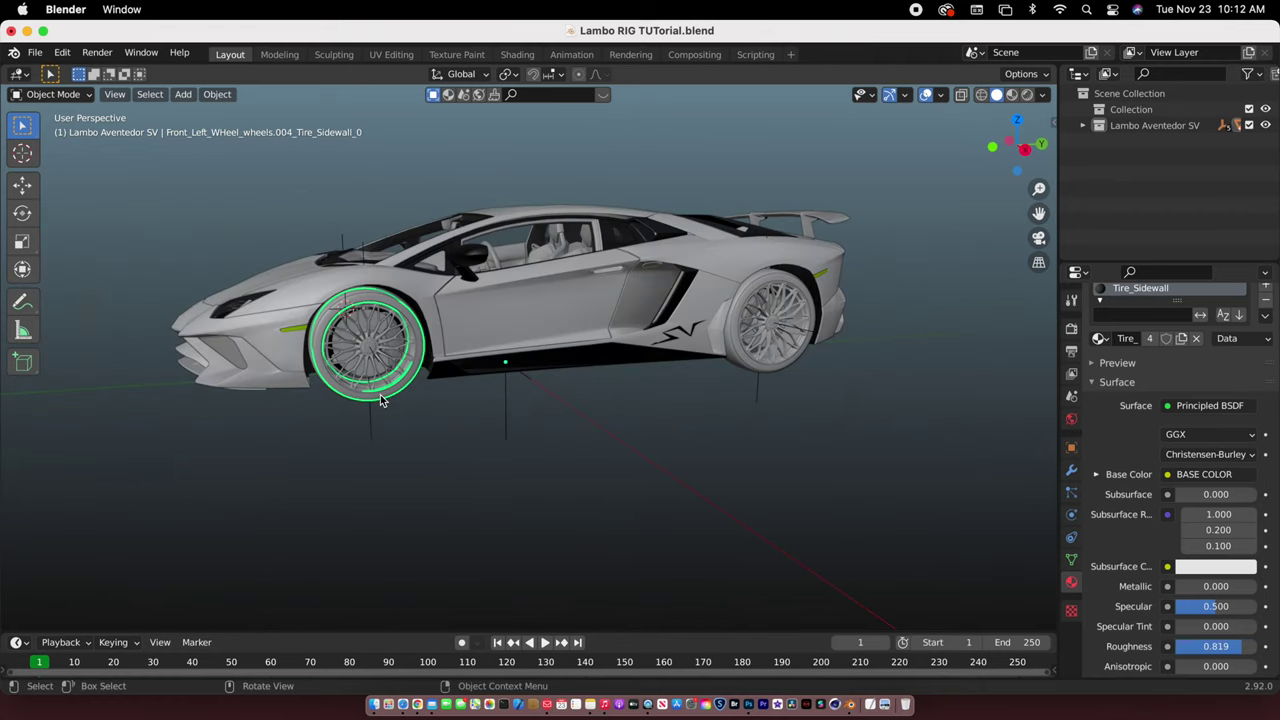
key(KP_Decimal)
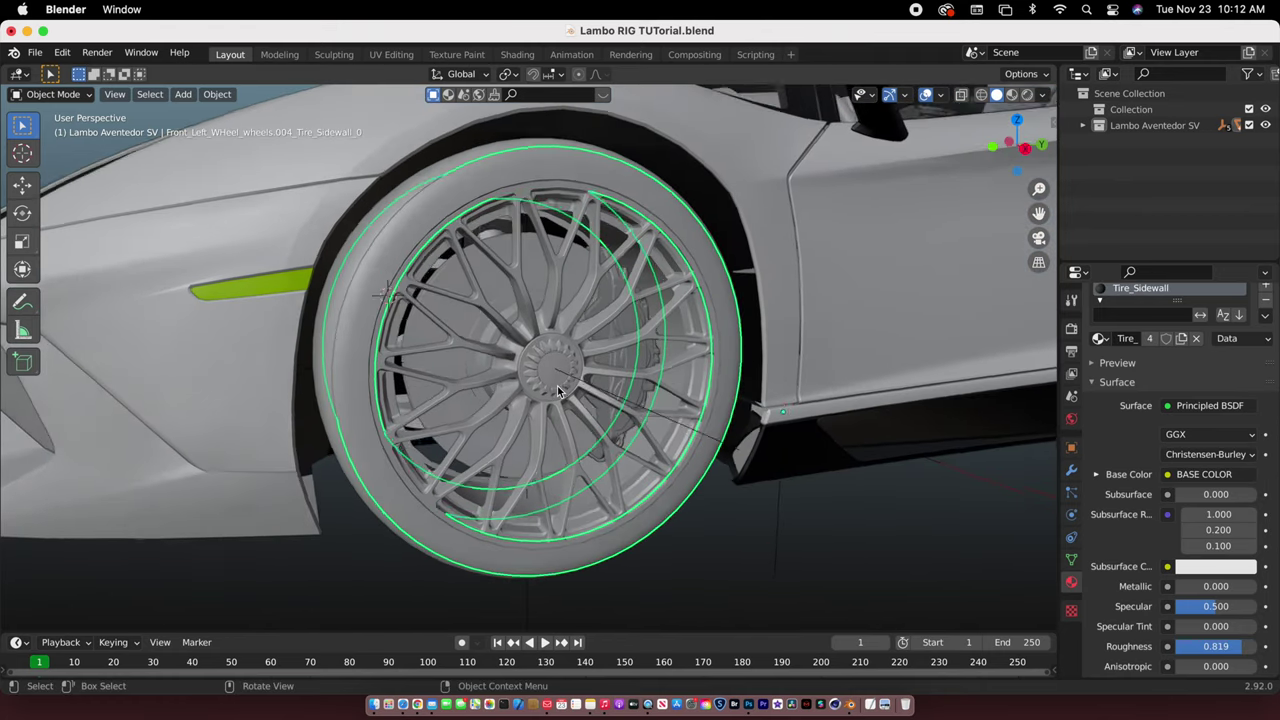
middle_drag(558, 386, 564, 376)
key(h)
click(508, 505)
key(h)
click(501, 546)
key(h)
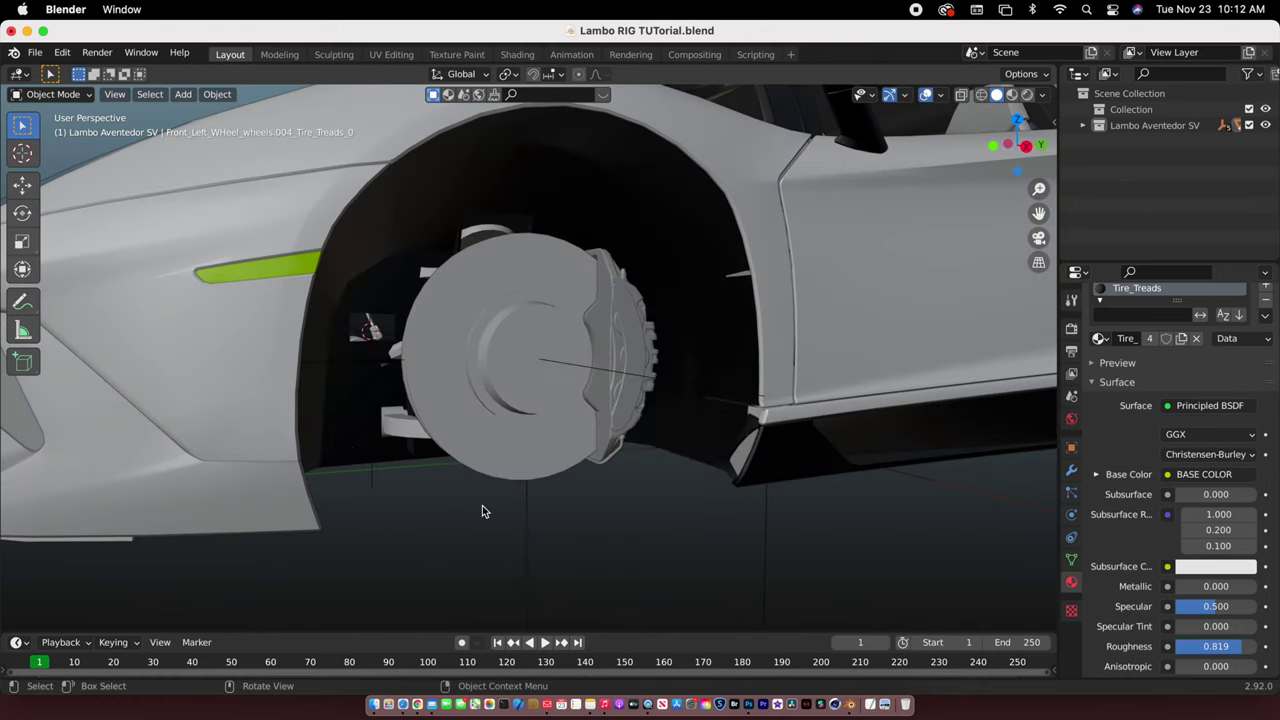
Hide the front-left wheel's brake disc and brake caliper
scroll(520, 420, right, 5)
scroll(520, 420, left, 5)
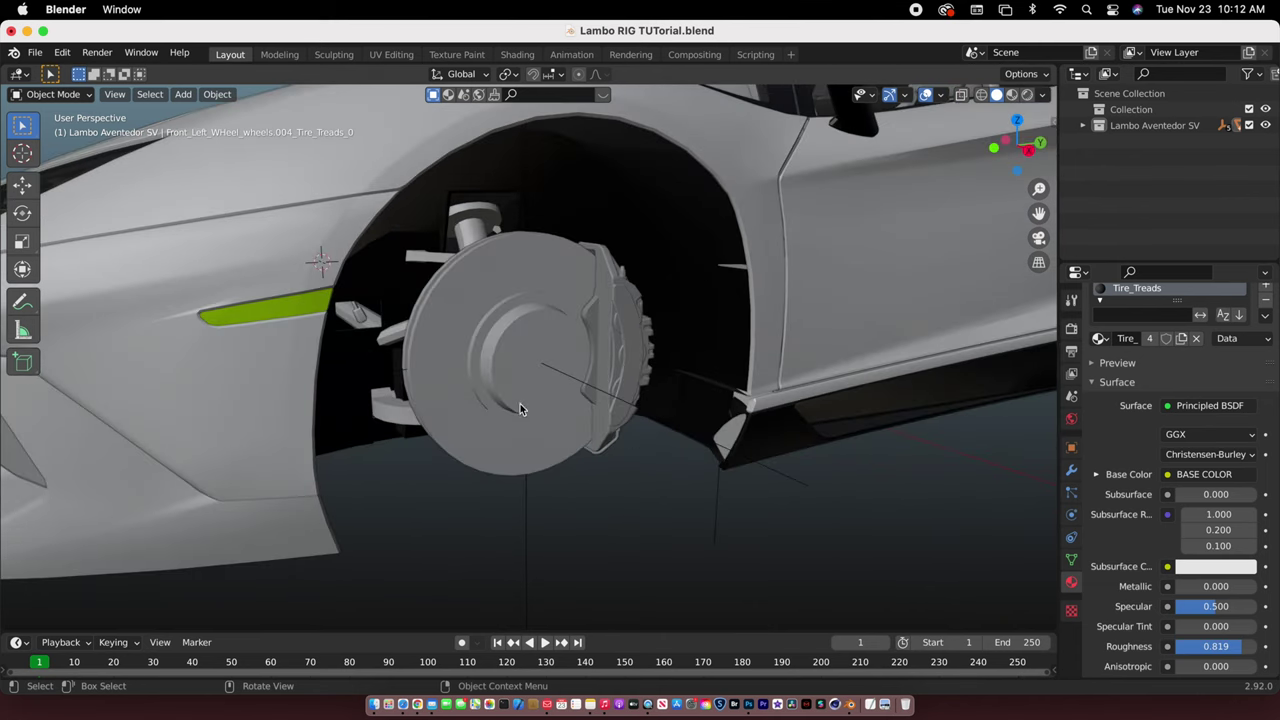
click(492, 405)
key(h)
scroll(493, 400, right, 5)
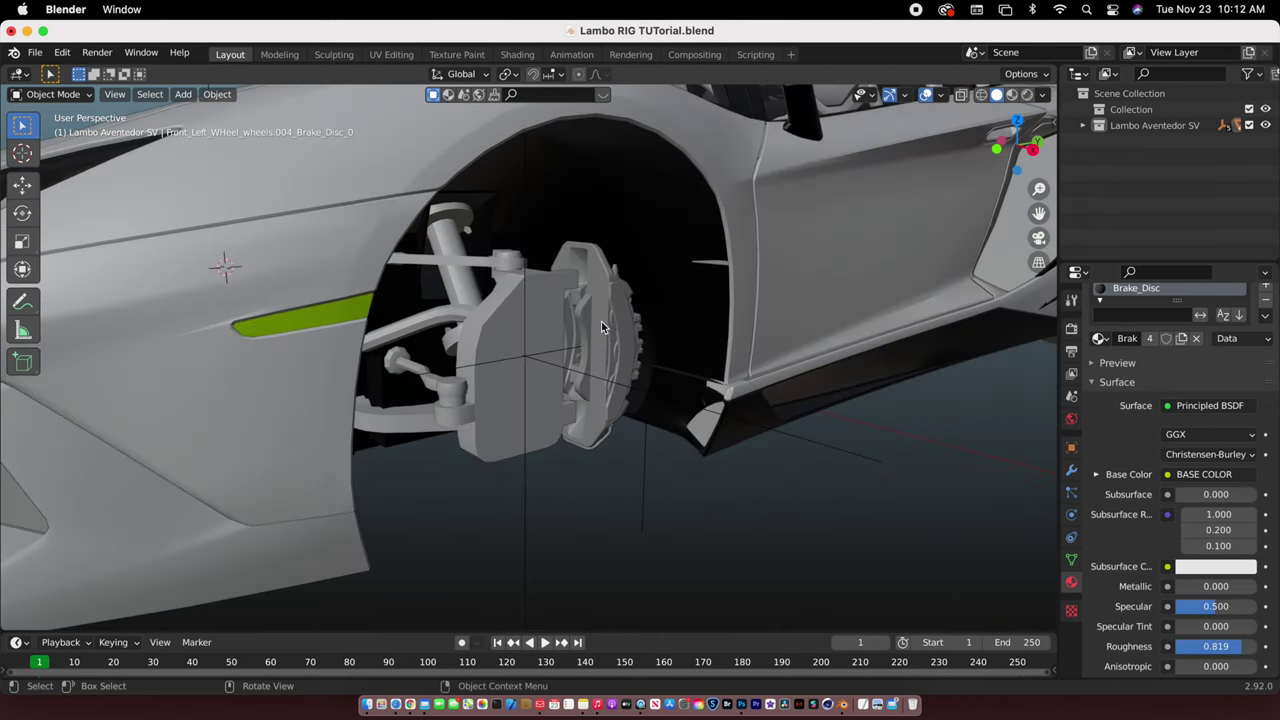
click(612, 323)
key(h)
Unhide the front-left wheel parts and parent them to the Name-Wheel.Ft.L empty with Object (Keep Transform)
ctrl+scroll(635, 334, down, 10)
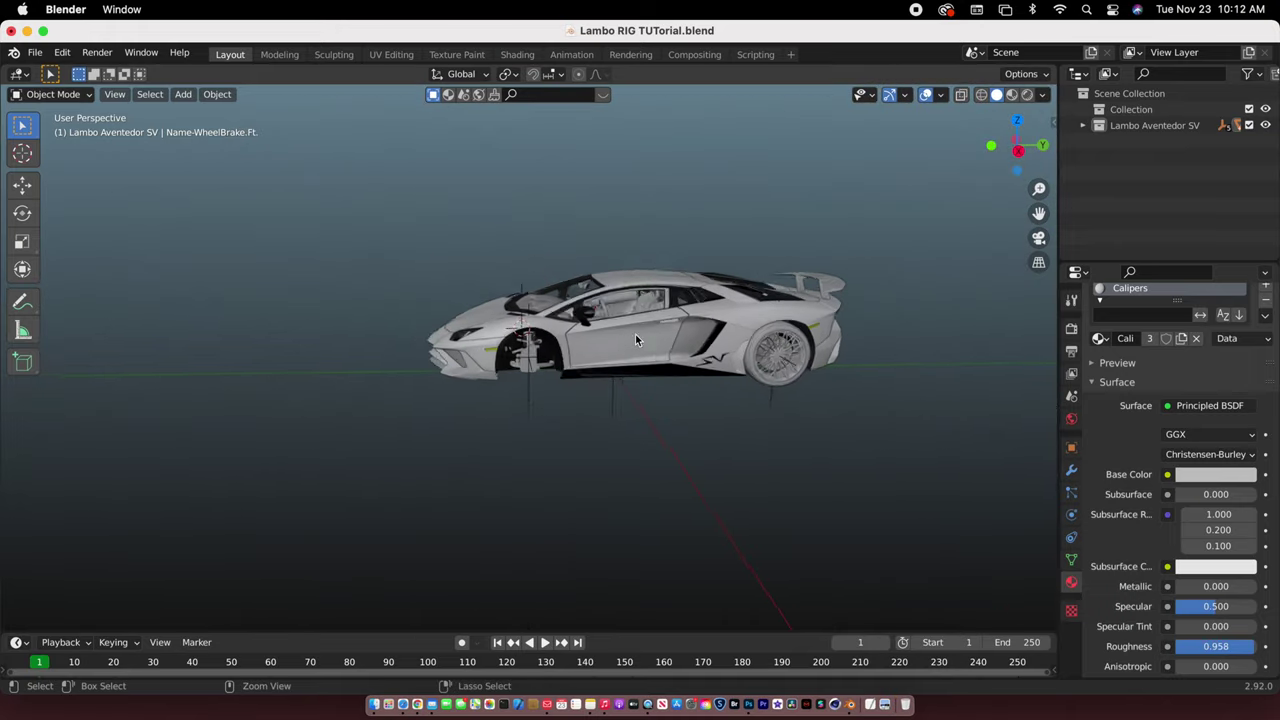
ctrl+scroll(635, 334, up, 2)
scroll(635, 334, up, 3)
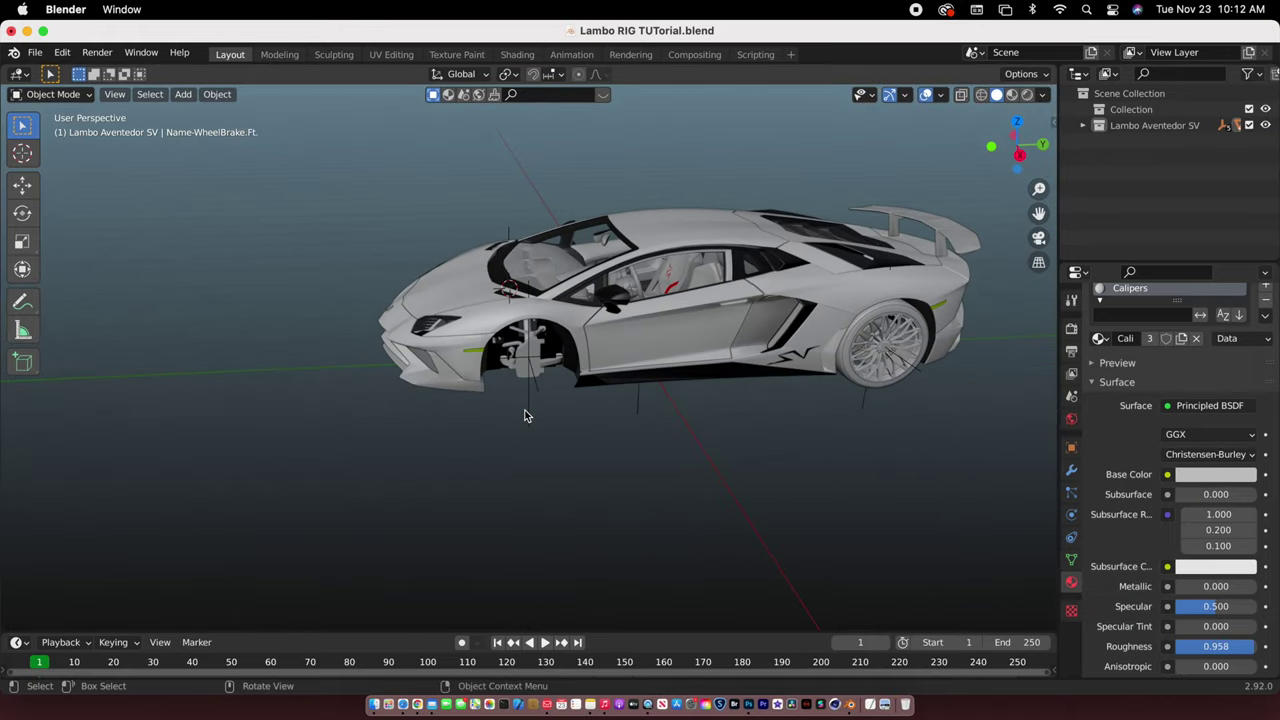
key(alt+h)
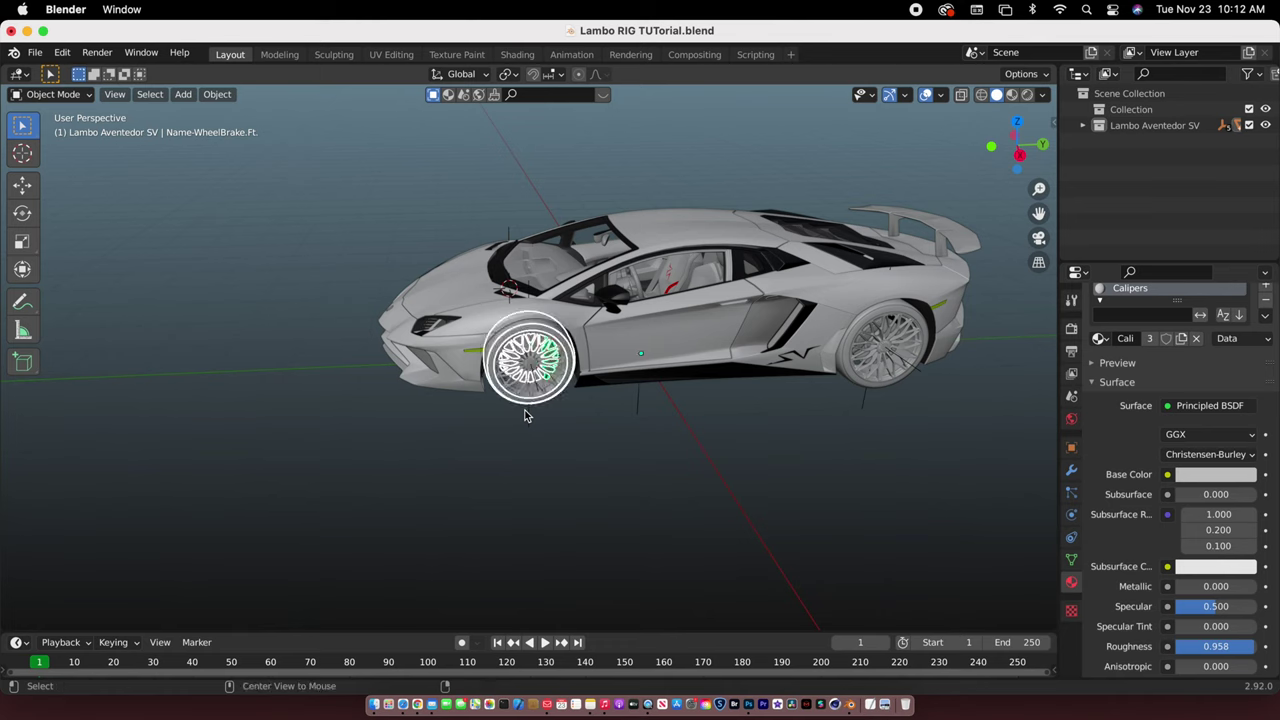
shift+click(529, 411)
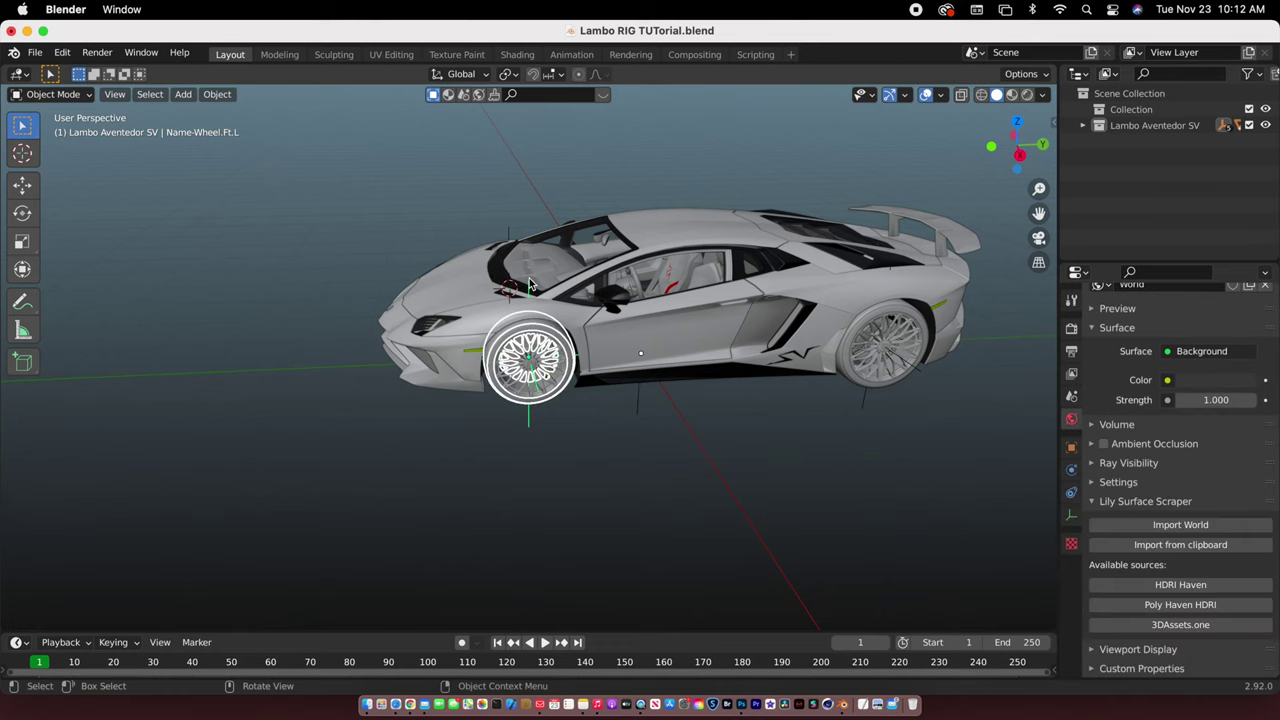
key(ctrl+p)
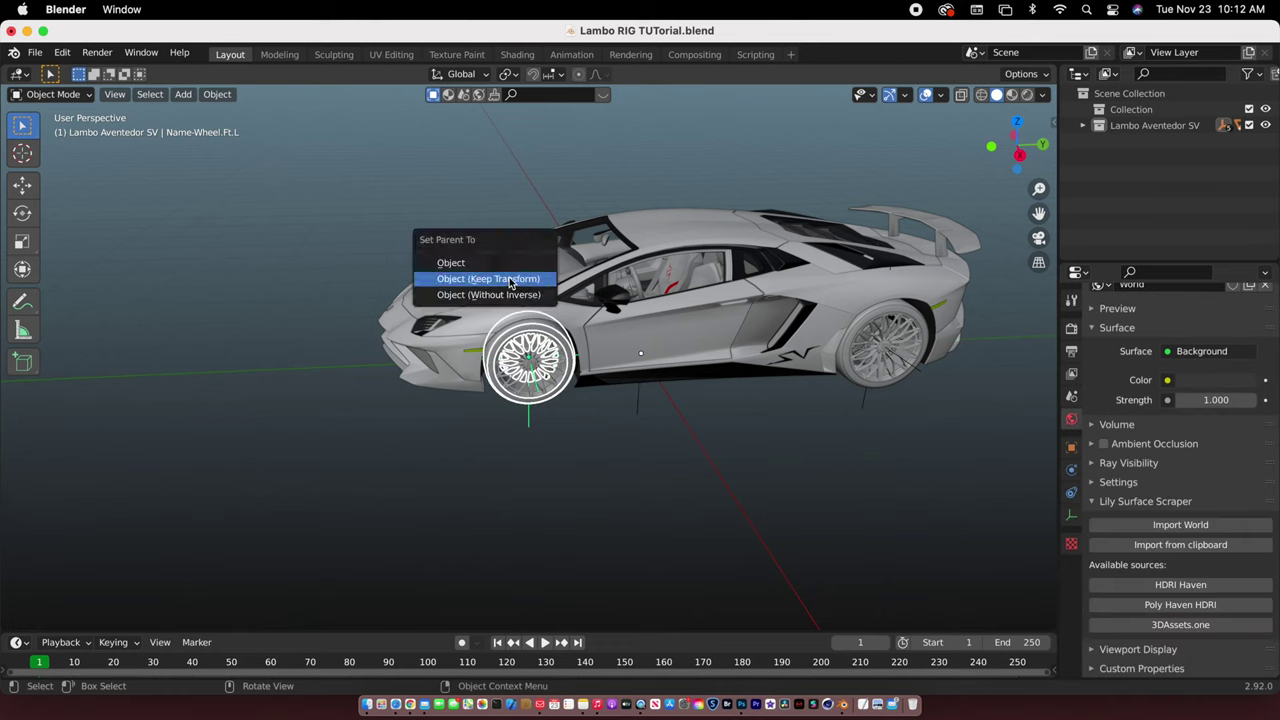
click(530, 281)
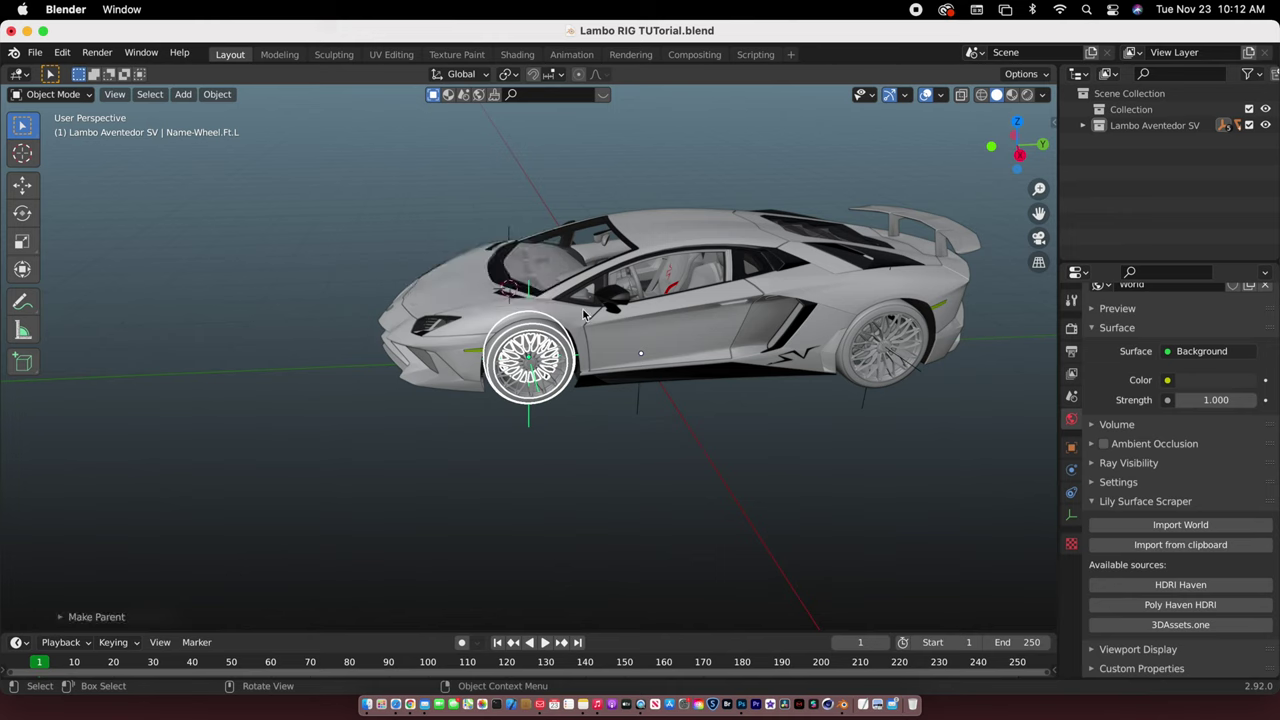
Clear the selection and snap the 3D cursor to the world origin
click(802, 514)
scroll(793, 387, down, 3)
ctrl+scroll(793, 387, down, 2)
middle_drag(792, 386, 556, 342)
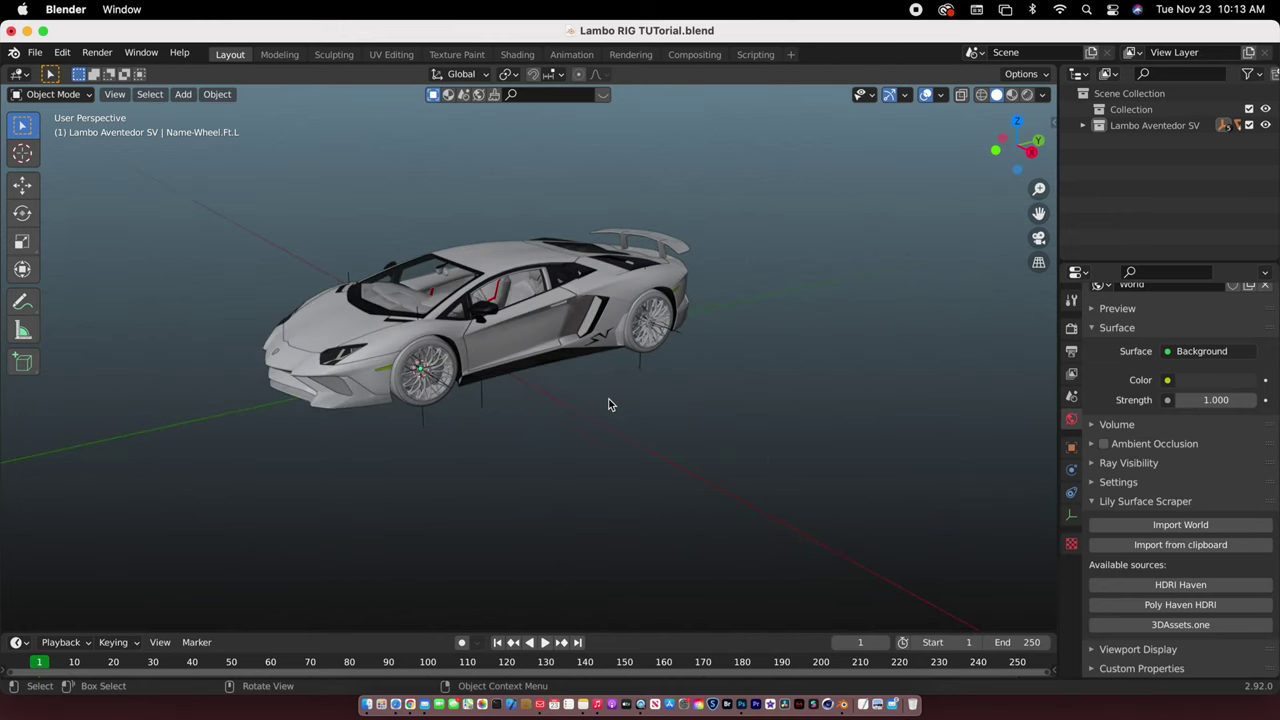
middle_drag(608, 404, 537, 329)
key(shift+s)
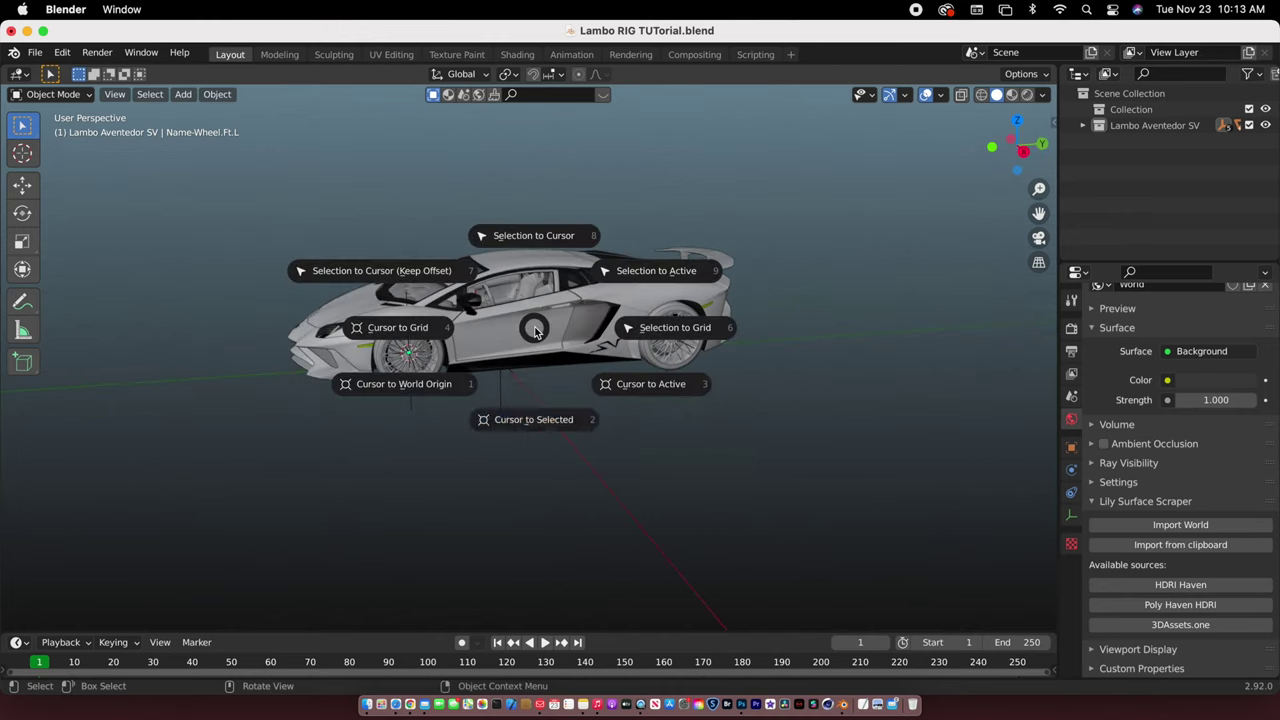
click(423, 387)
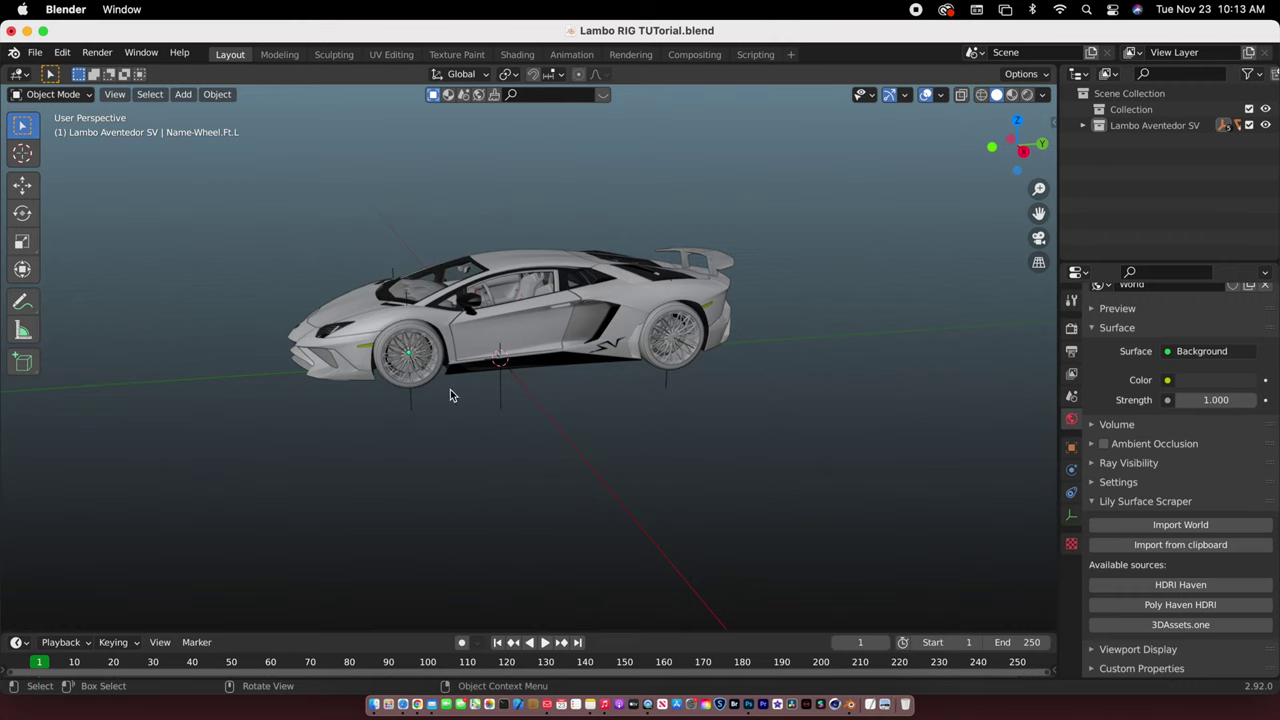
Parent the four wheel empties to the Lambo.body empty and test the hierarchy with a trial move of the body
middle_drag(593, 407, 986, 211)
click(1015, 148)
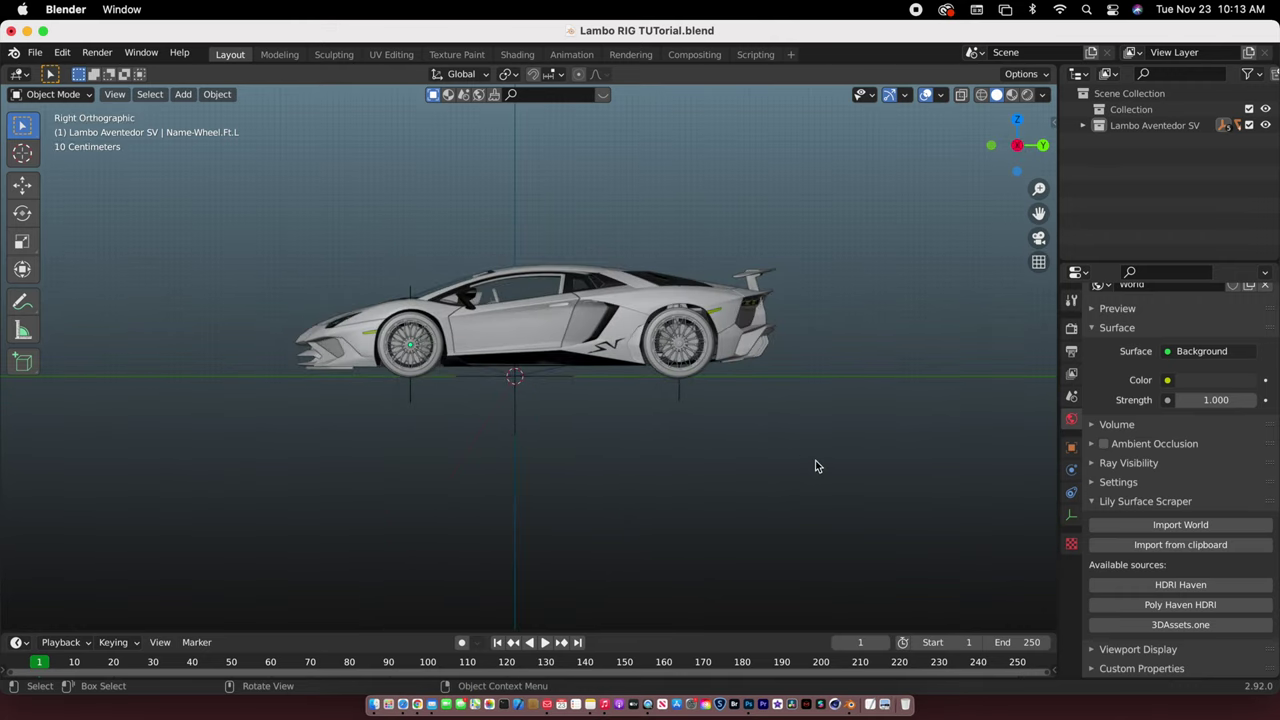
drag(815, 460, 333, 375)
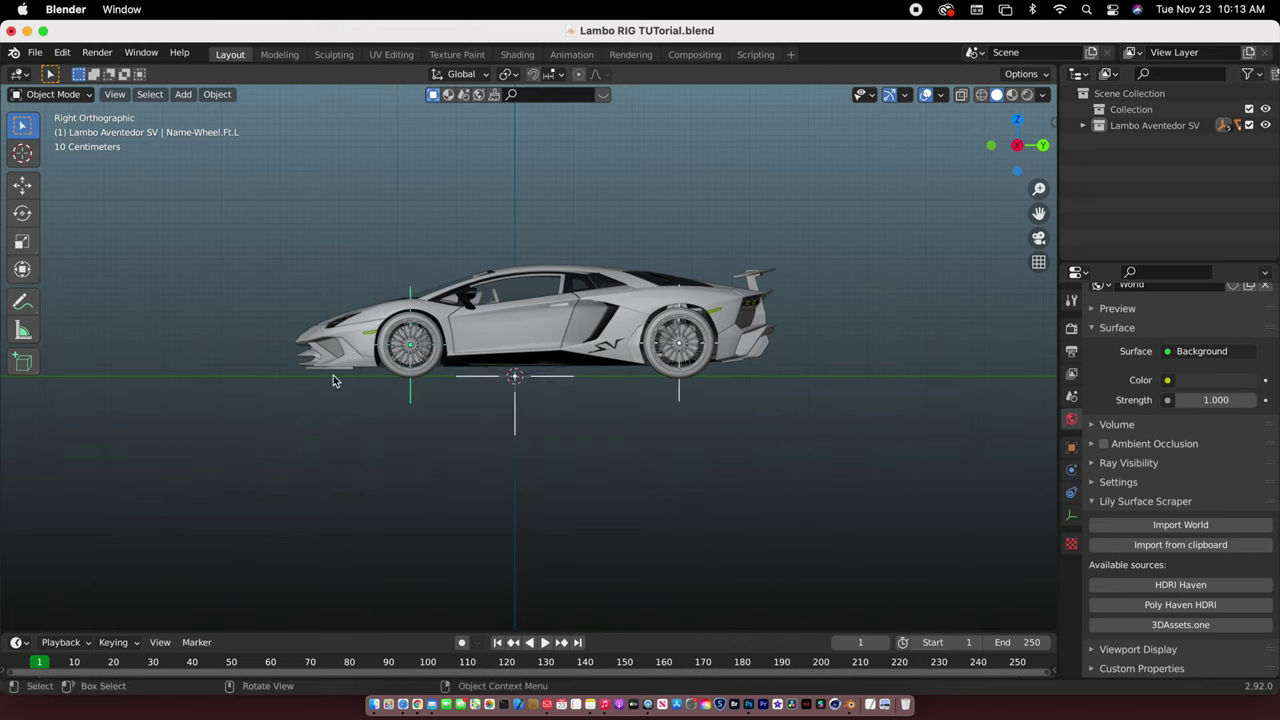
shift+click(516, 407)
mouse_move(540, 385)
middle_down()
mouse_move(515, 380)
mouse_move(531, 377)
middle_up()
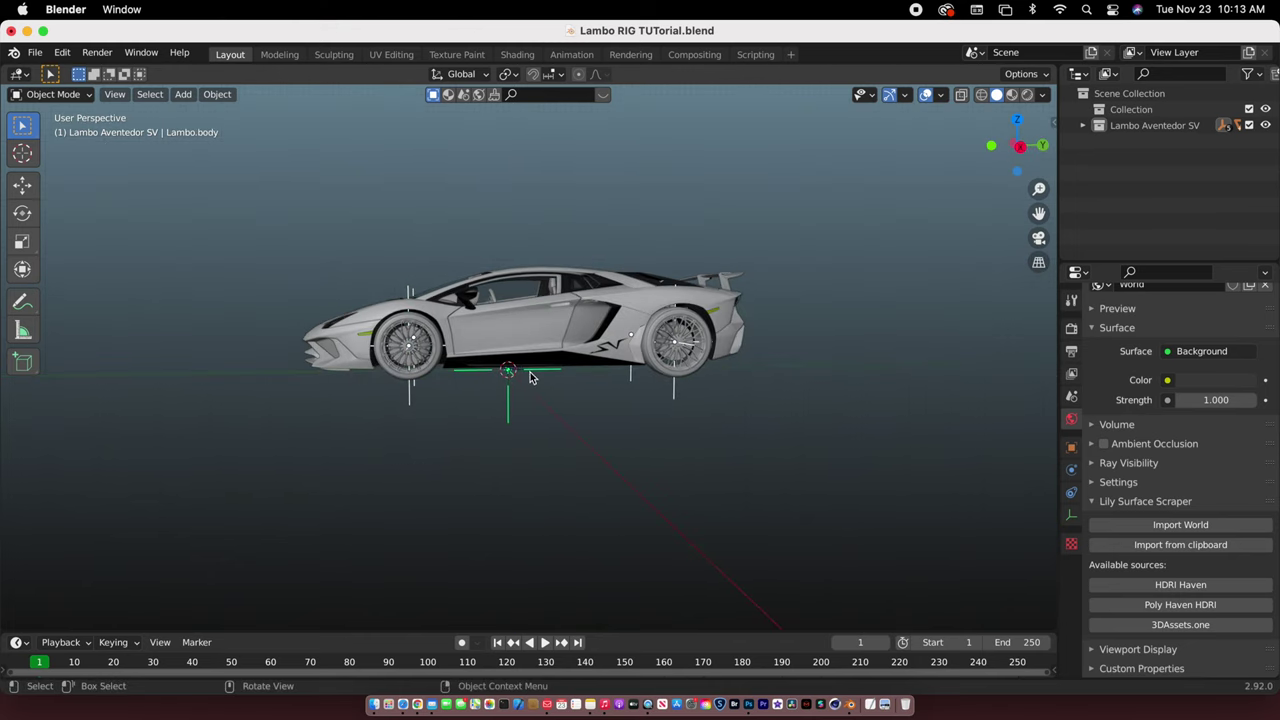
scroll(562, 393, up, 3)
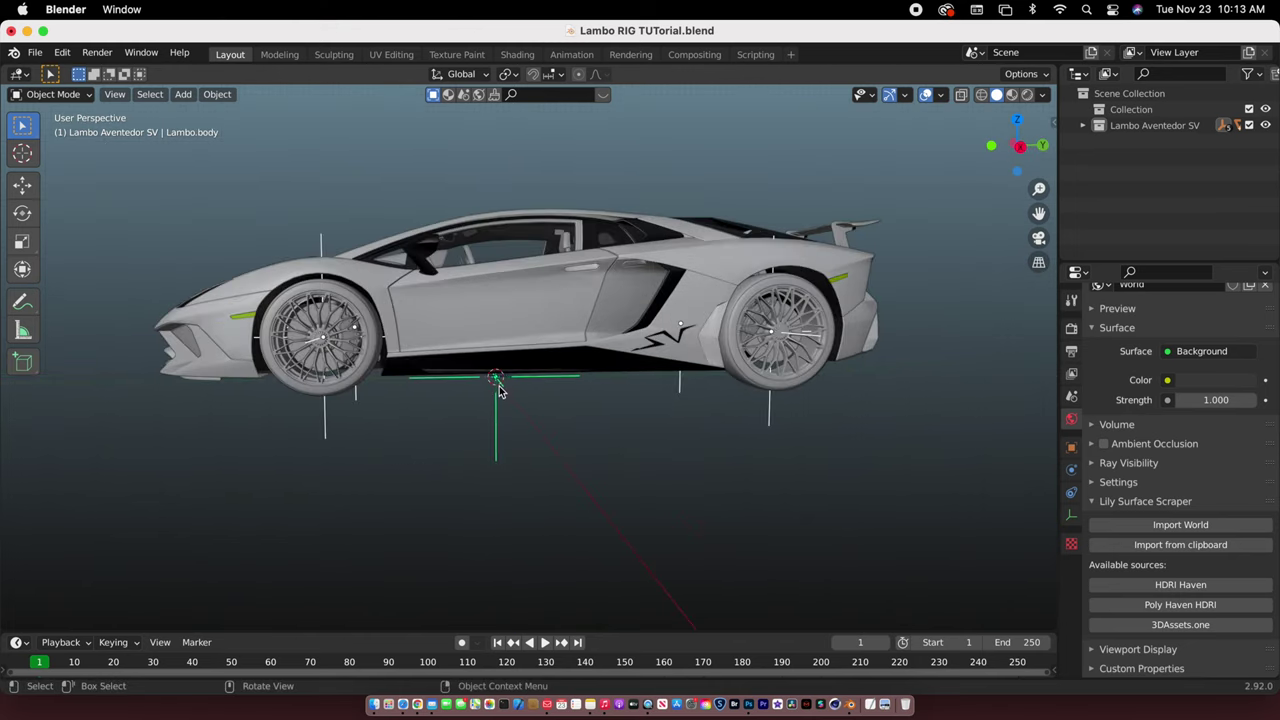
scroll(500, 390, down, 3)
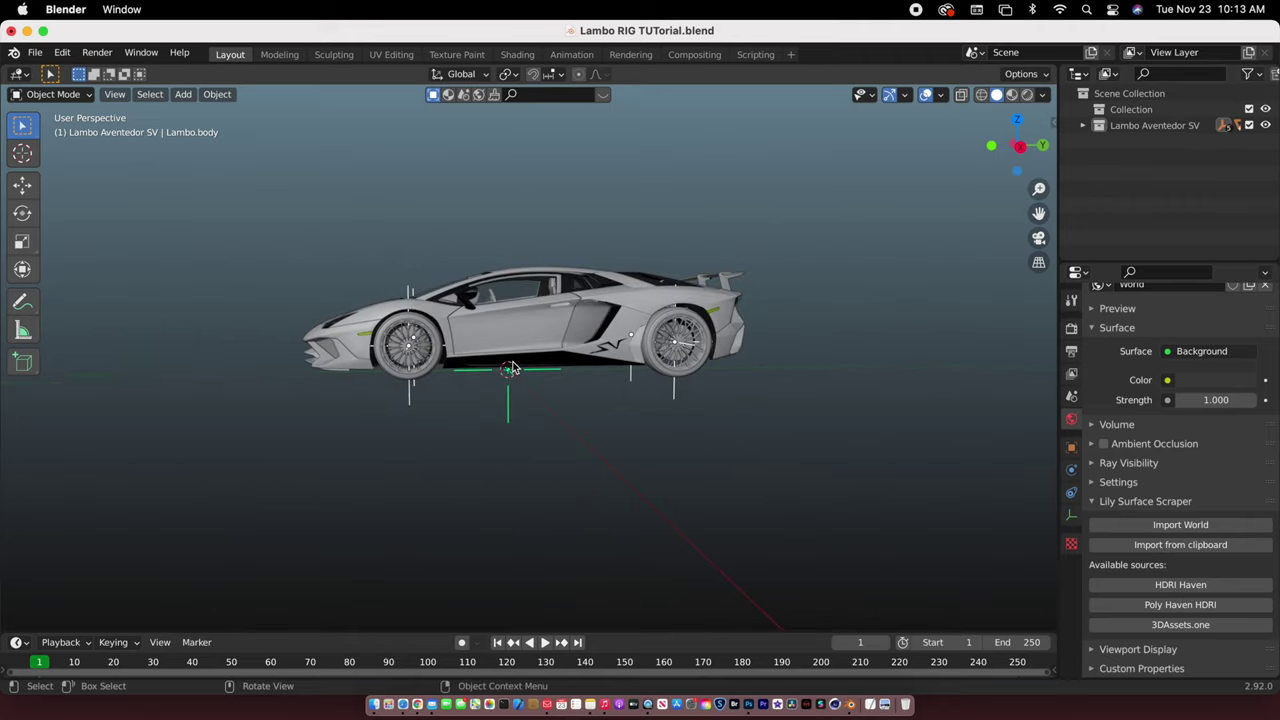
key(ctrl+p)
click(514, 365)
key(g)
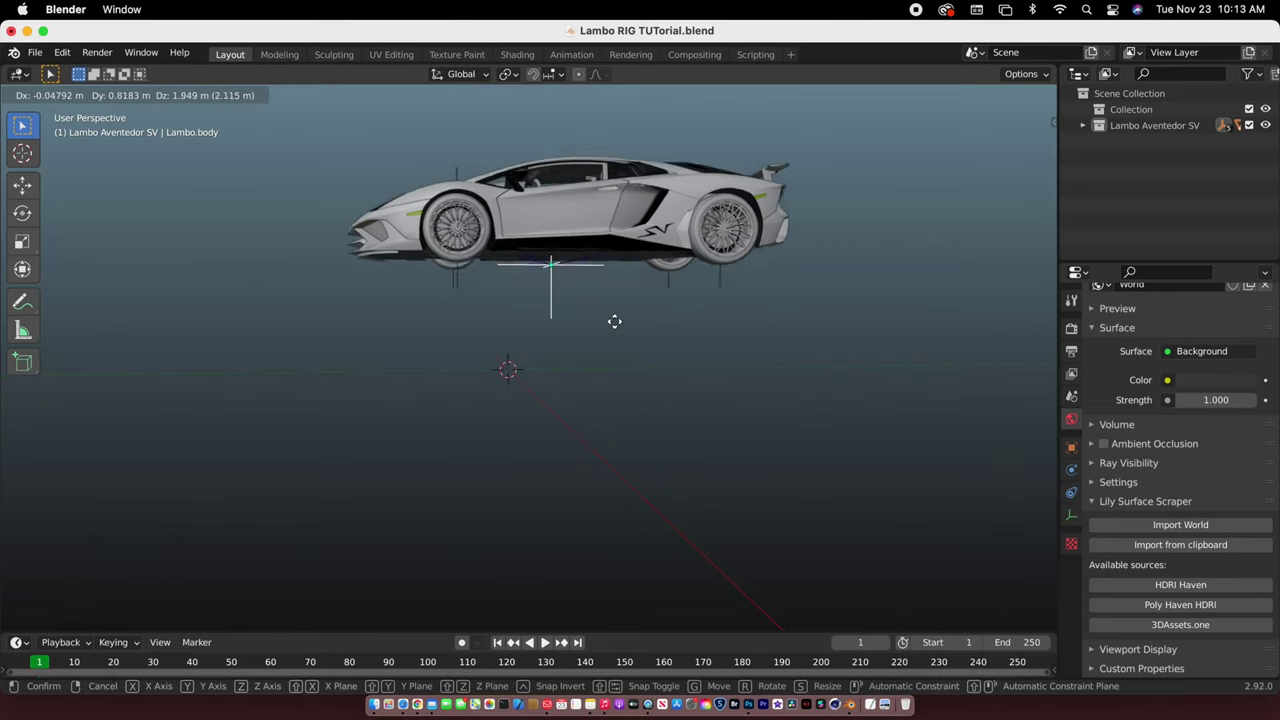
key(Escape)
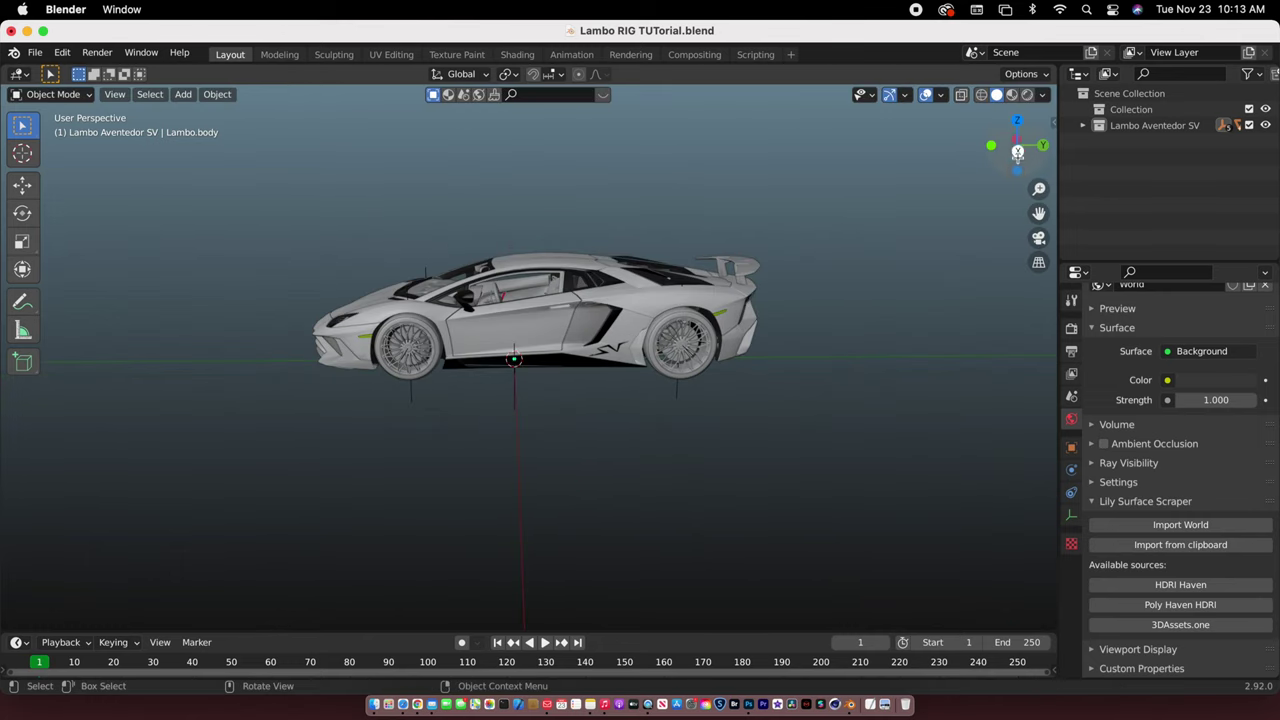
Select the Lambo.body empty together with all wheel empties and add a Car (deformation rig) armature
click(1017, 150)
drag(834, 531, 283, 388)
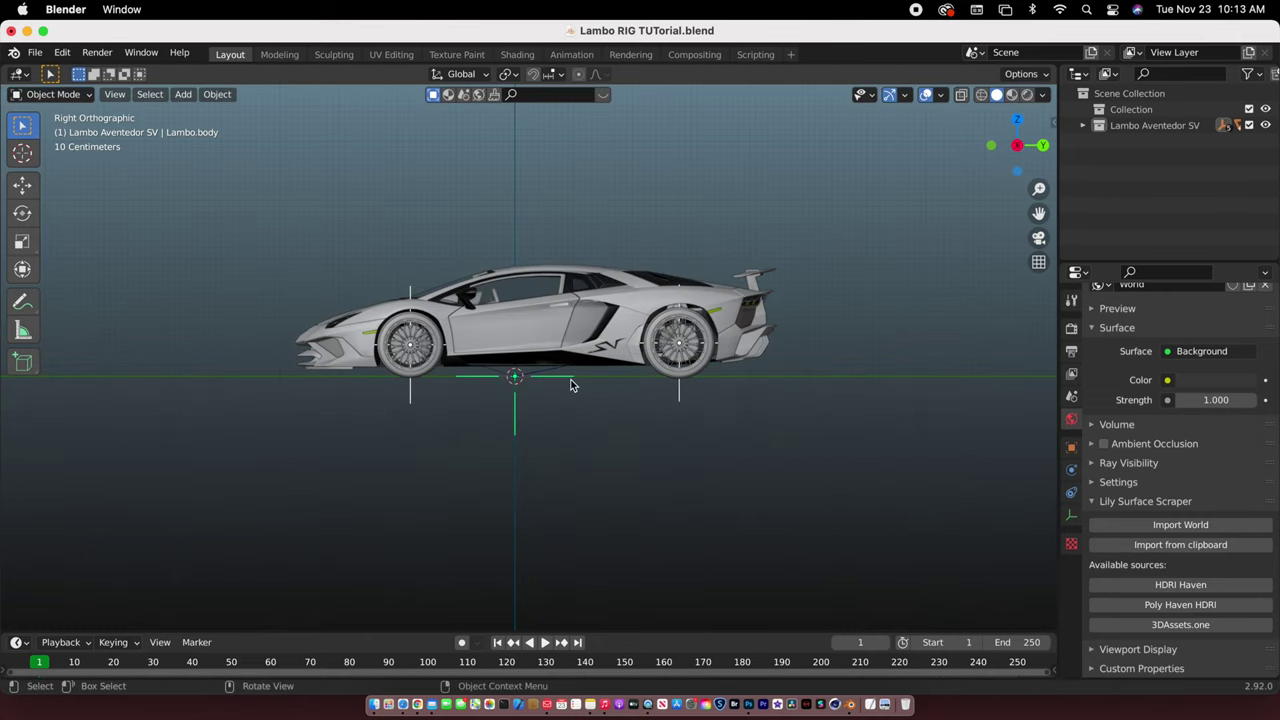
middle_drag(571, 385, 523, 361)
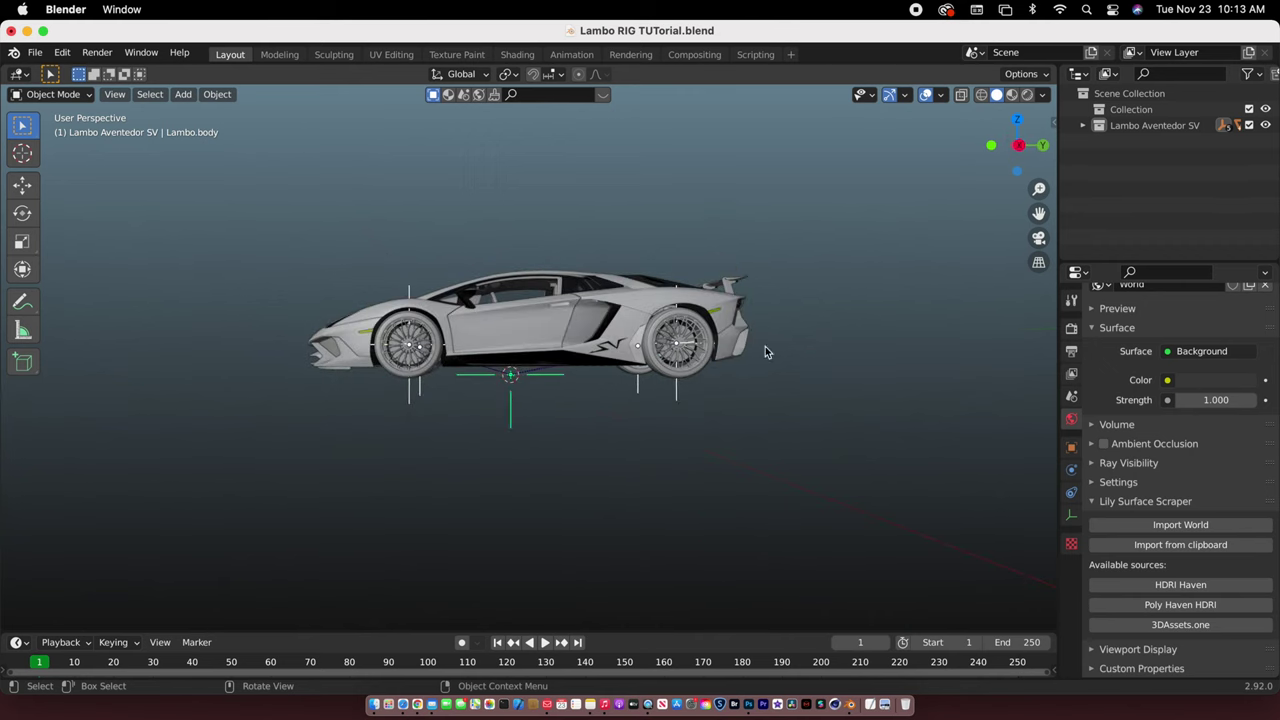
scroll(545, 372, up, 4)
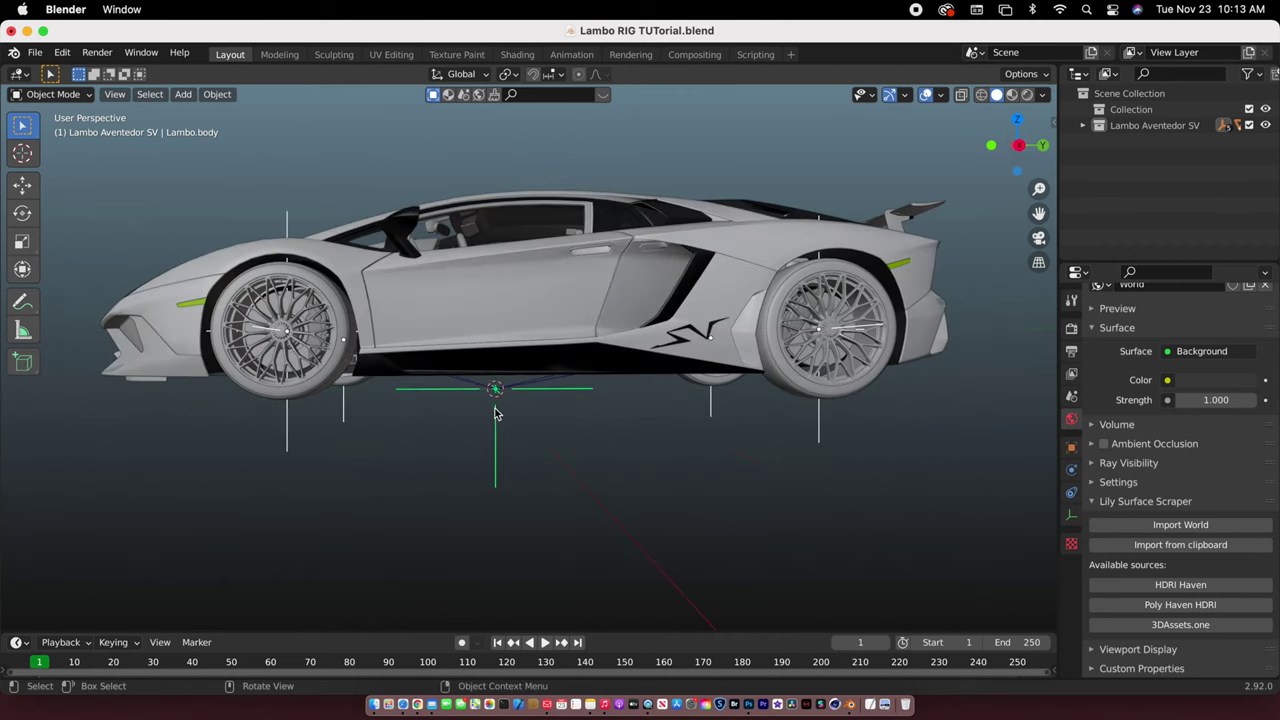
scroll(503, 411, down, 5)
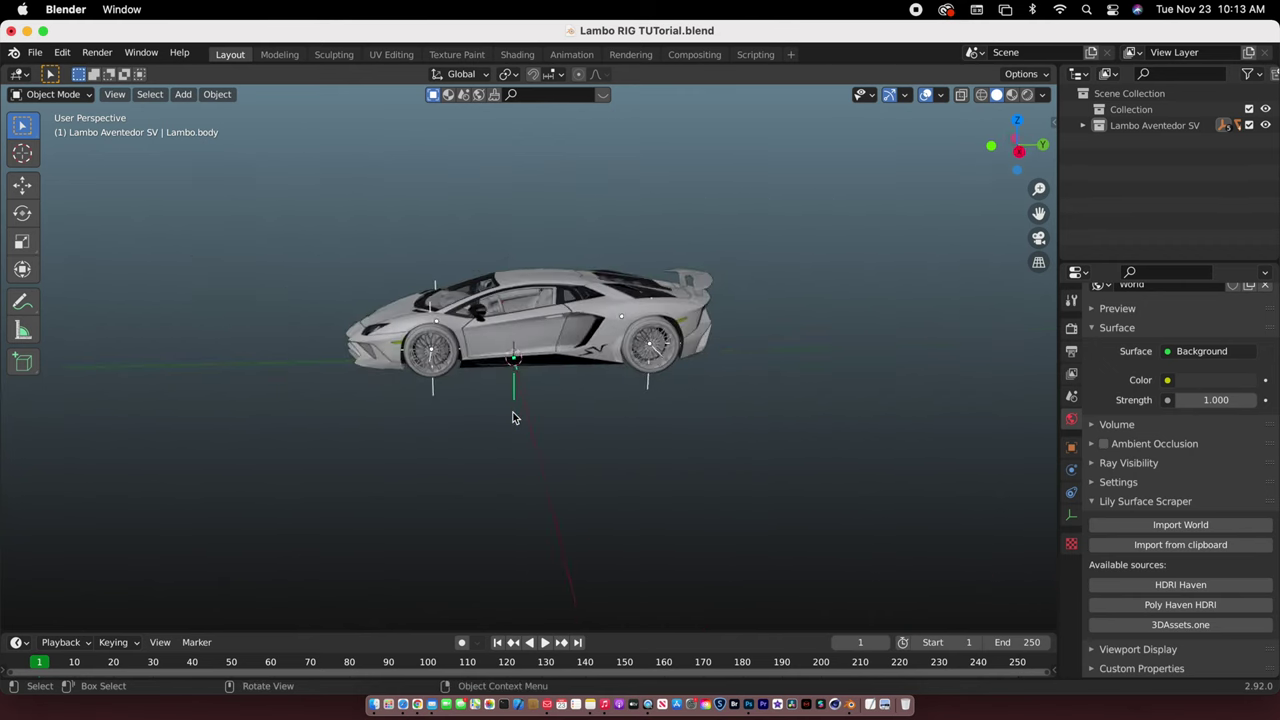
key(shift+a)
mouse_move(519, 347)
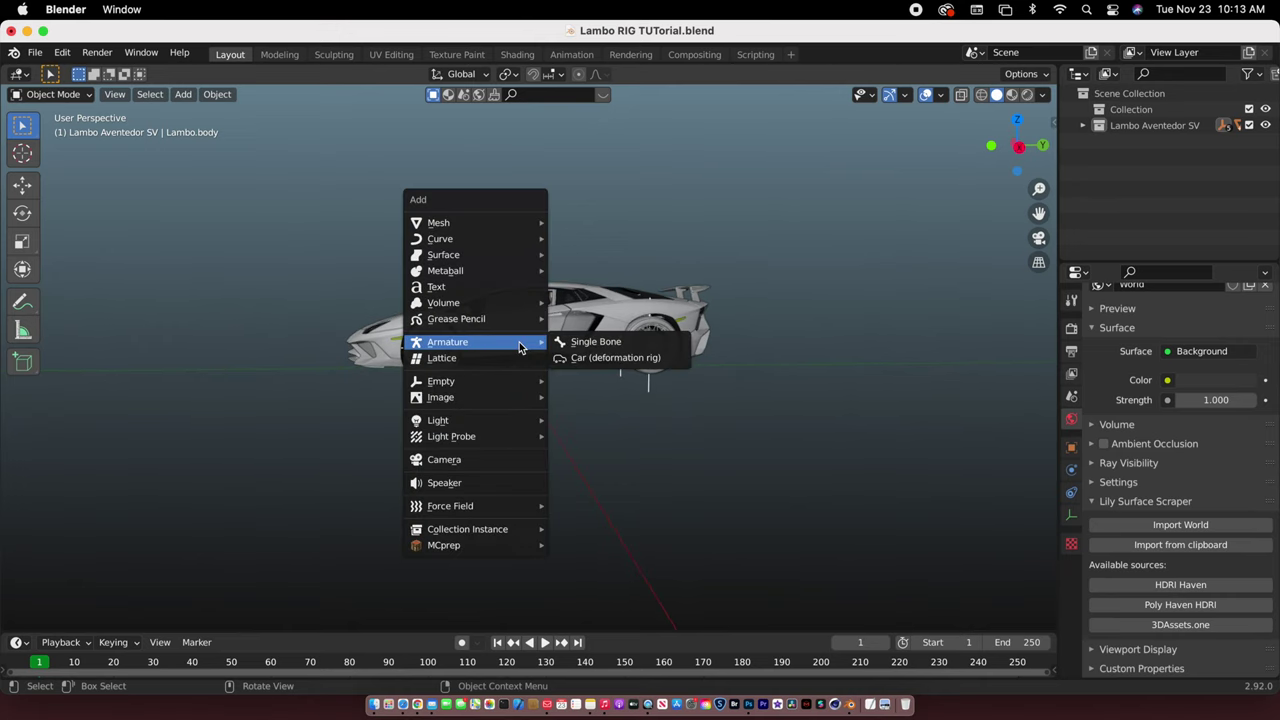
click(600, 357)
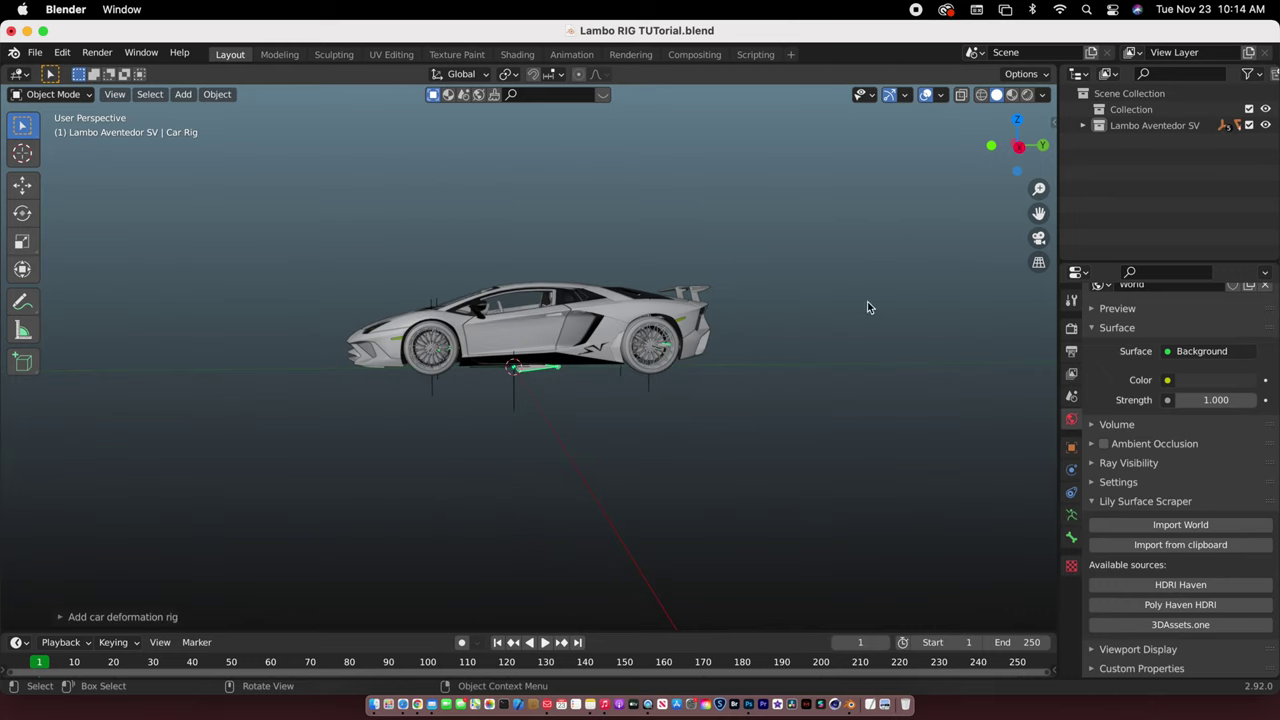
Generate the Rigacar animation rig from the deformation rig and set its Wheels on Y axis value to 1
key(n)
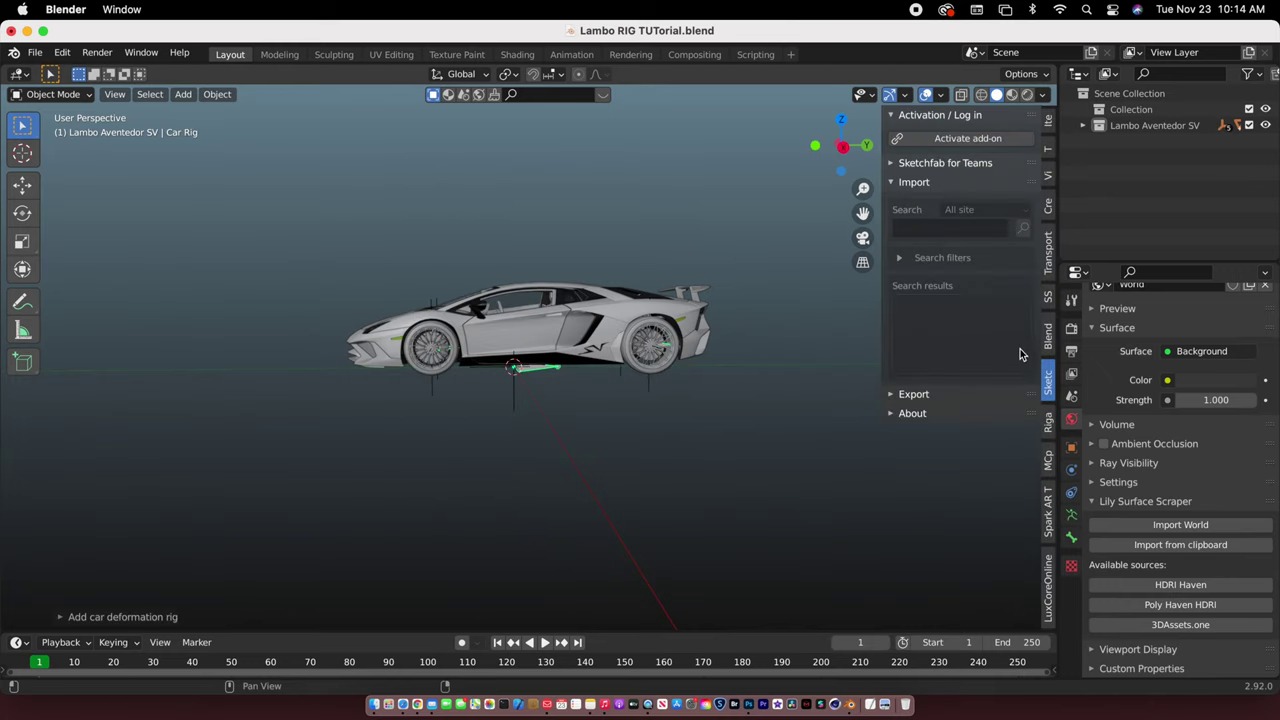
click(1048, 422)
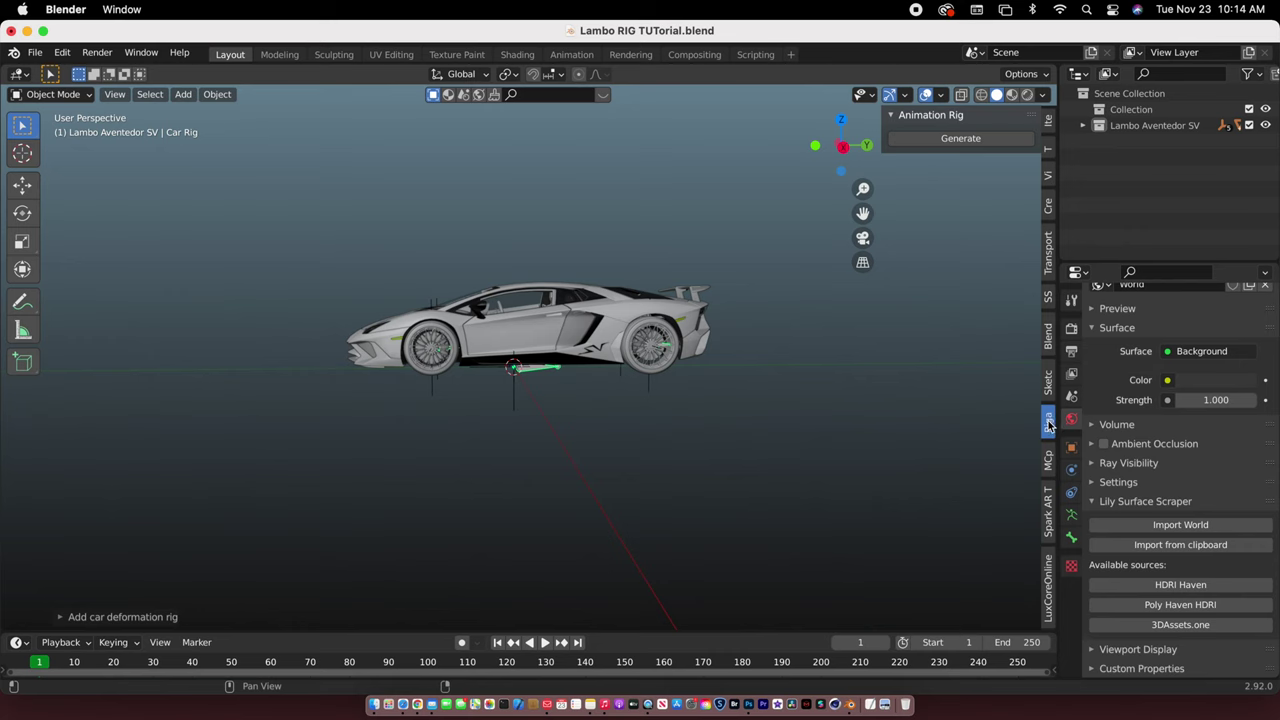
click(951, 141)
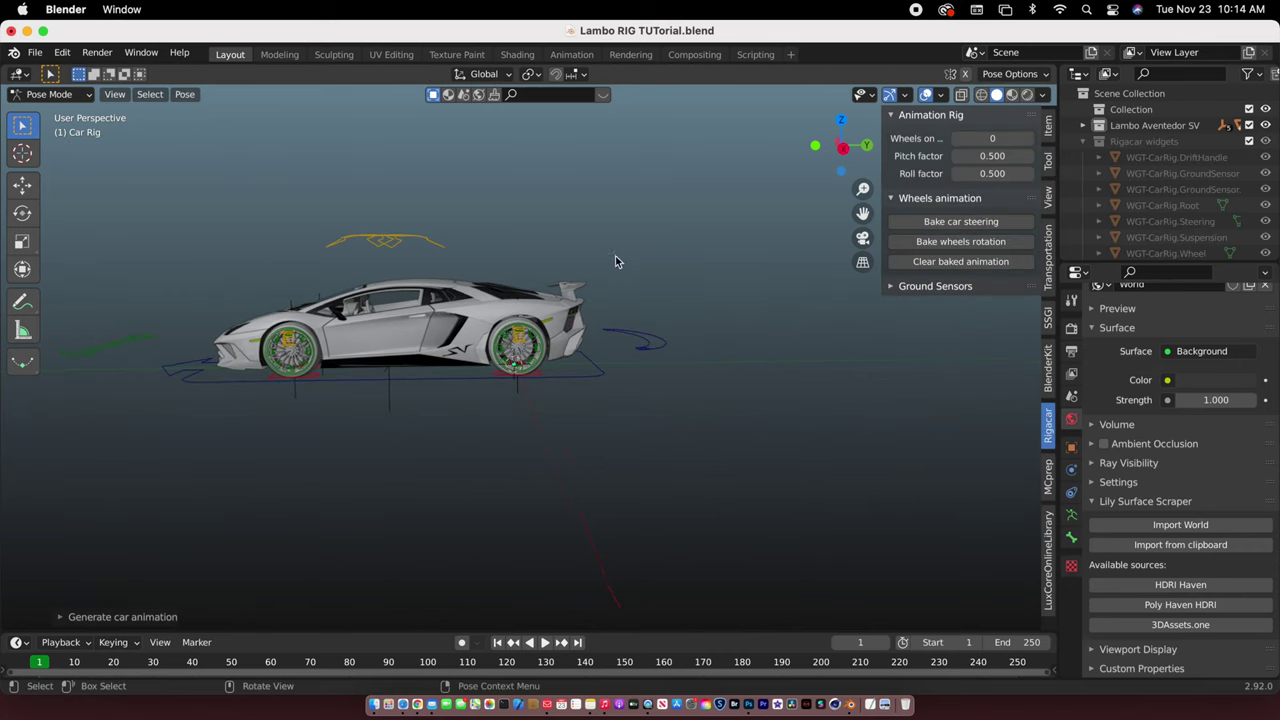
scroll(803, 194, down, 2)
scroll(803, 194, up, 3)
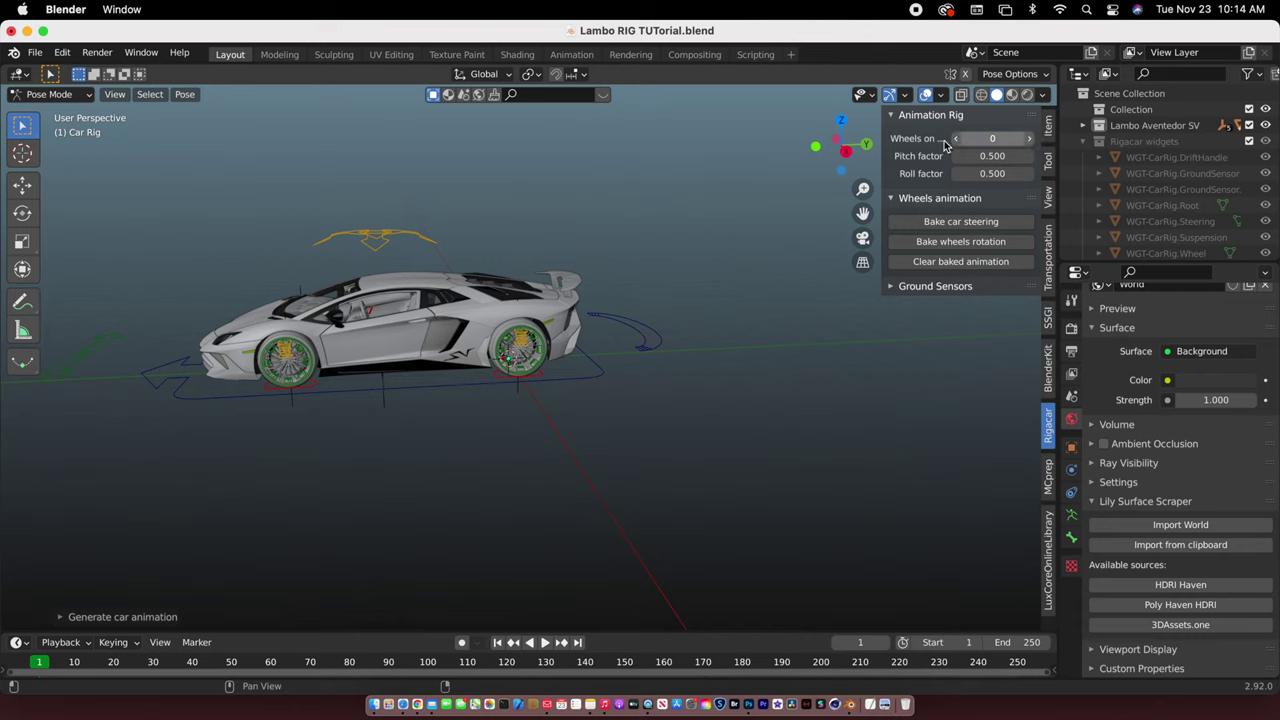
click(1030, 140)
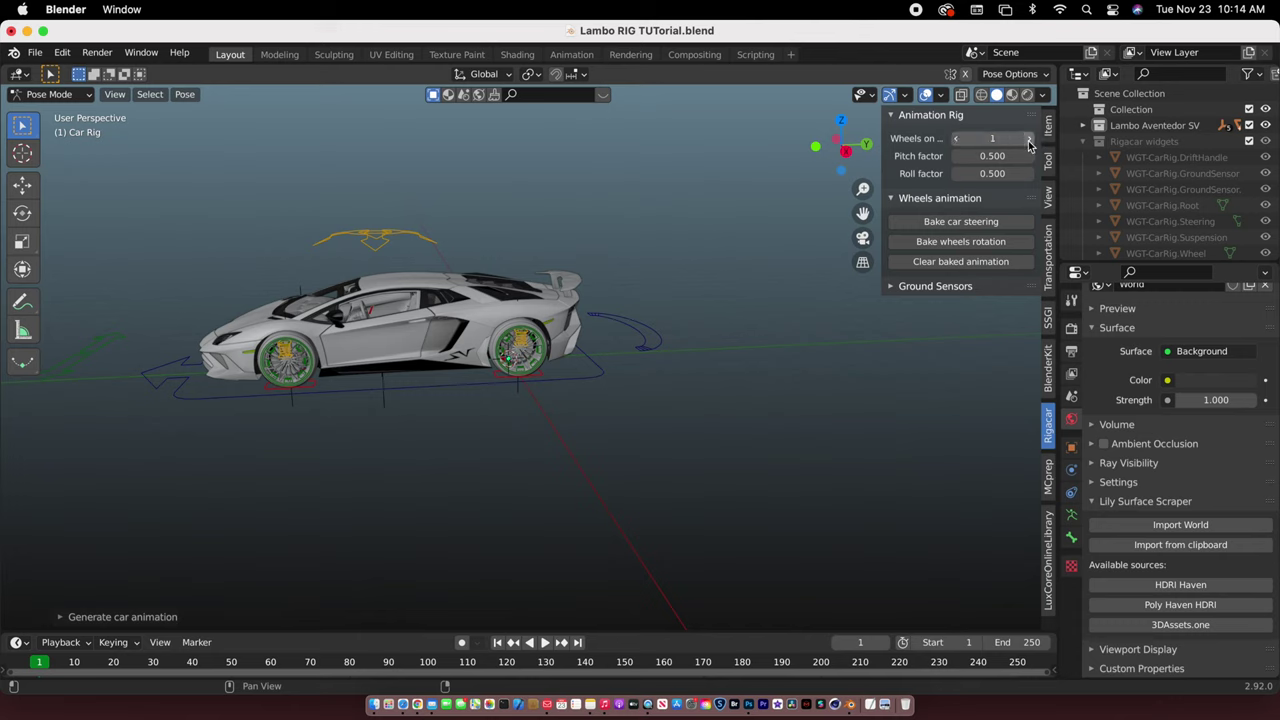
Try moving the car's Root control along the global Y axis to test the wheel rotation
click(601, 368)
key(g)
key(y)
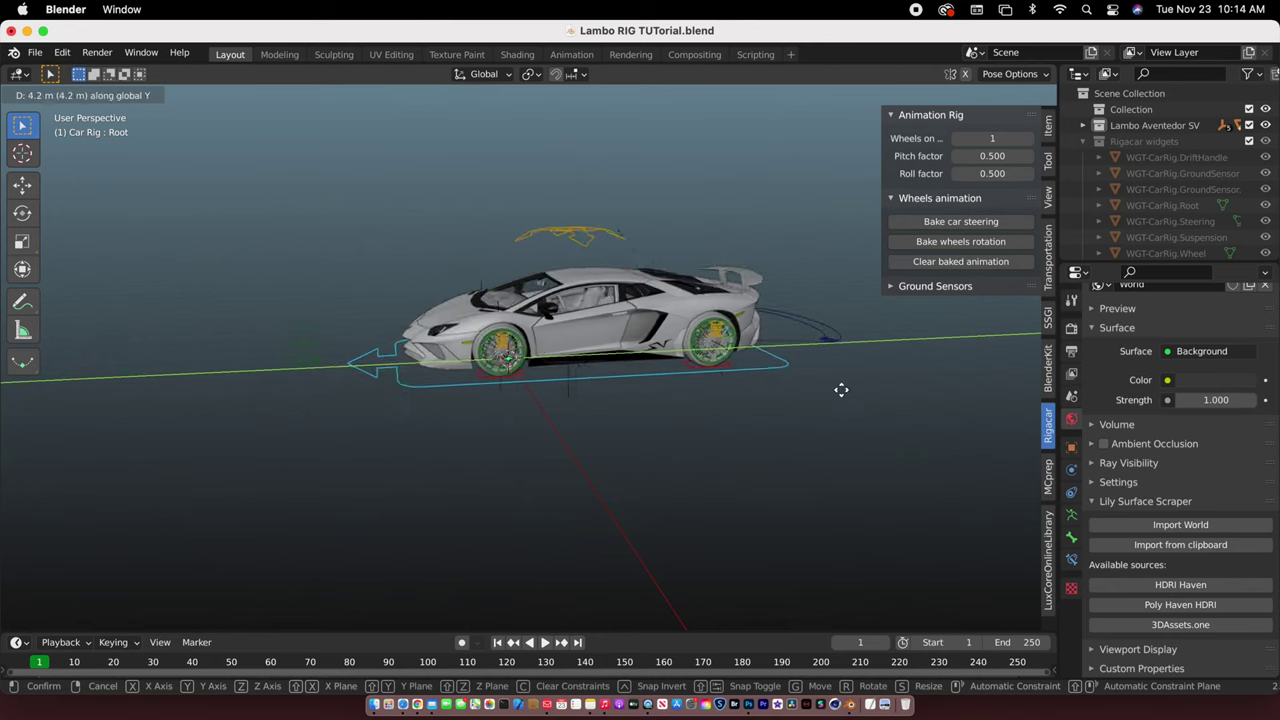
click(676, 386)
Select the Drift control behind the car and try rotating it
click(645, 348)
scroll(681, 337, left, 5)
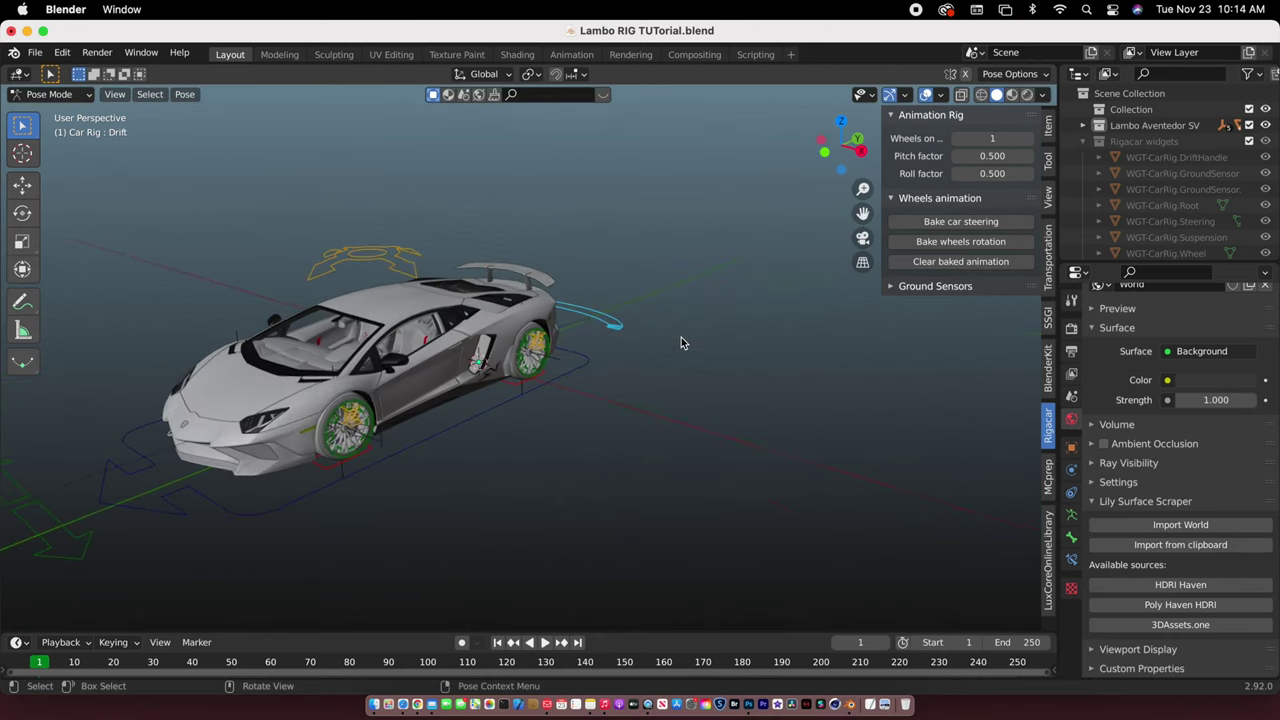
key(r)
Select the Suspension control above the roof and try moving it to test the body's tilt
click(379, 236)
middle_drag(379, 236, 535, 272)
scroll(494, 261, right, 5)
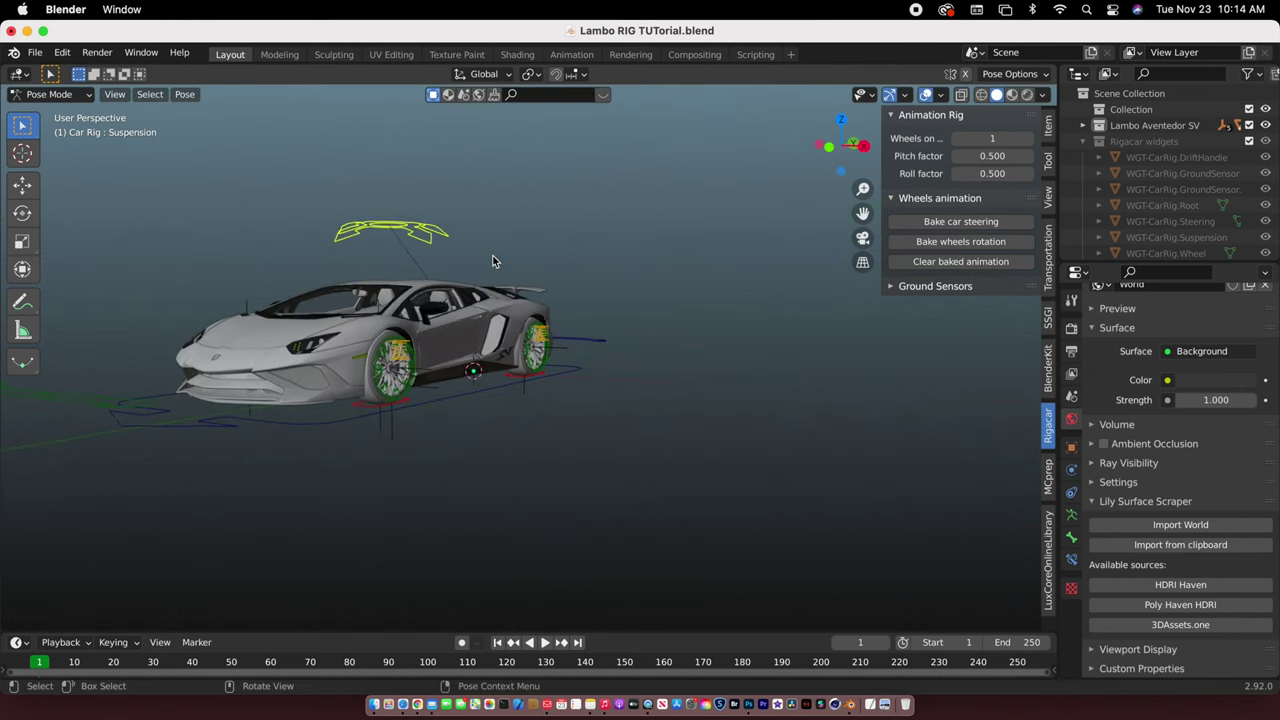
key(g)
right_click(444, 219)
Select the Steering control in front of the car and try moving it to test the front wheels
middle_drag(444, 220, 380, 340)
click(293, 458)
key(g)
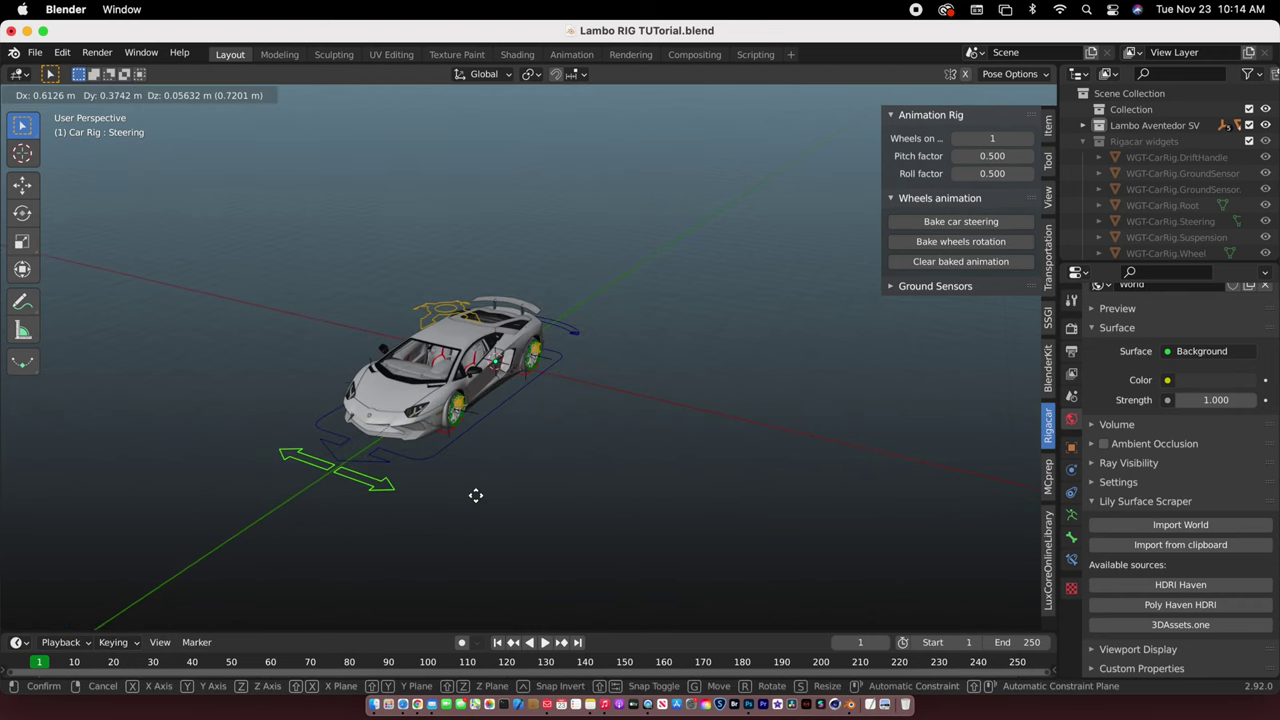
right_click(416, 456)
Select the rear-left wheel damper control, WheelDamper.Bk.L, and try moving it
scroll(631, 387, right, 4)
ctrl+scroll(630, 388, up, 5)
middle_drag(629, 388, 551, 331)
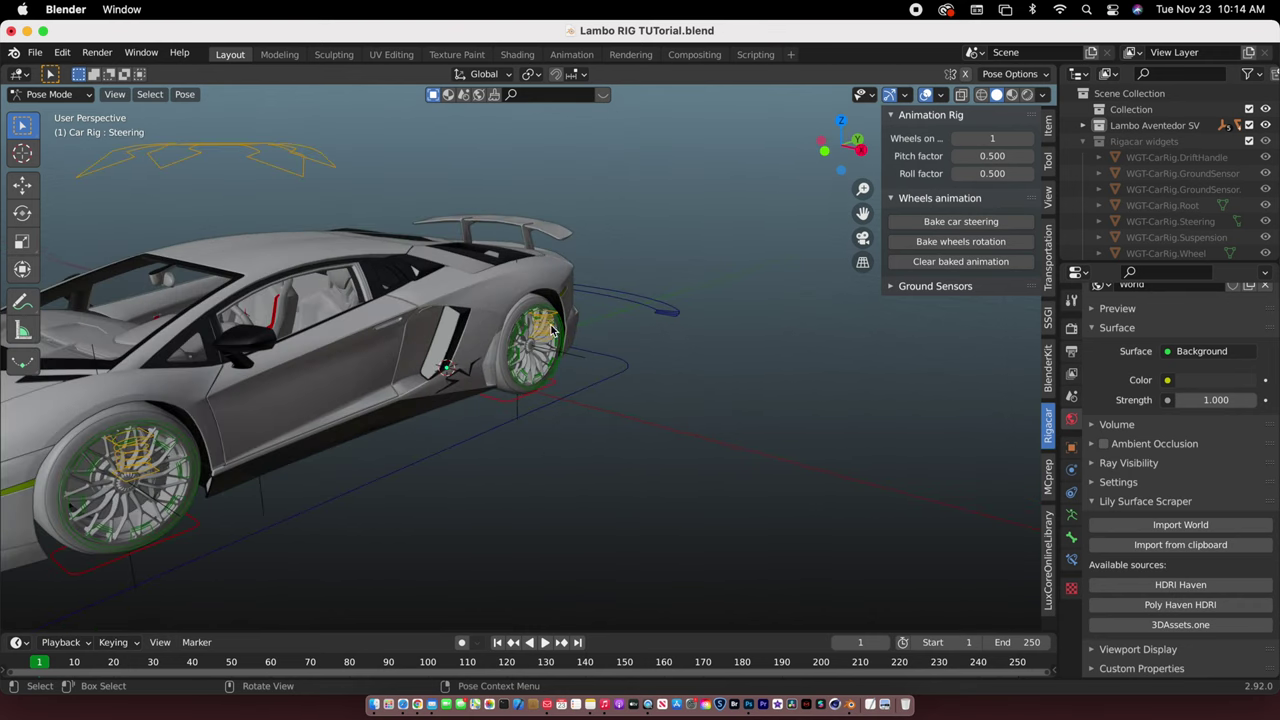
key(g)
right_click(648, 327)
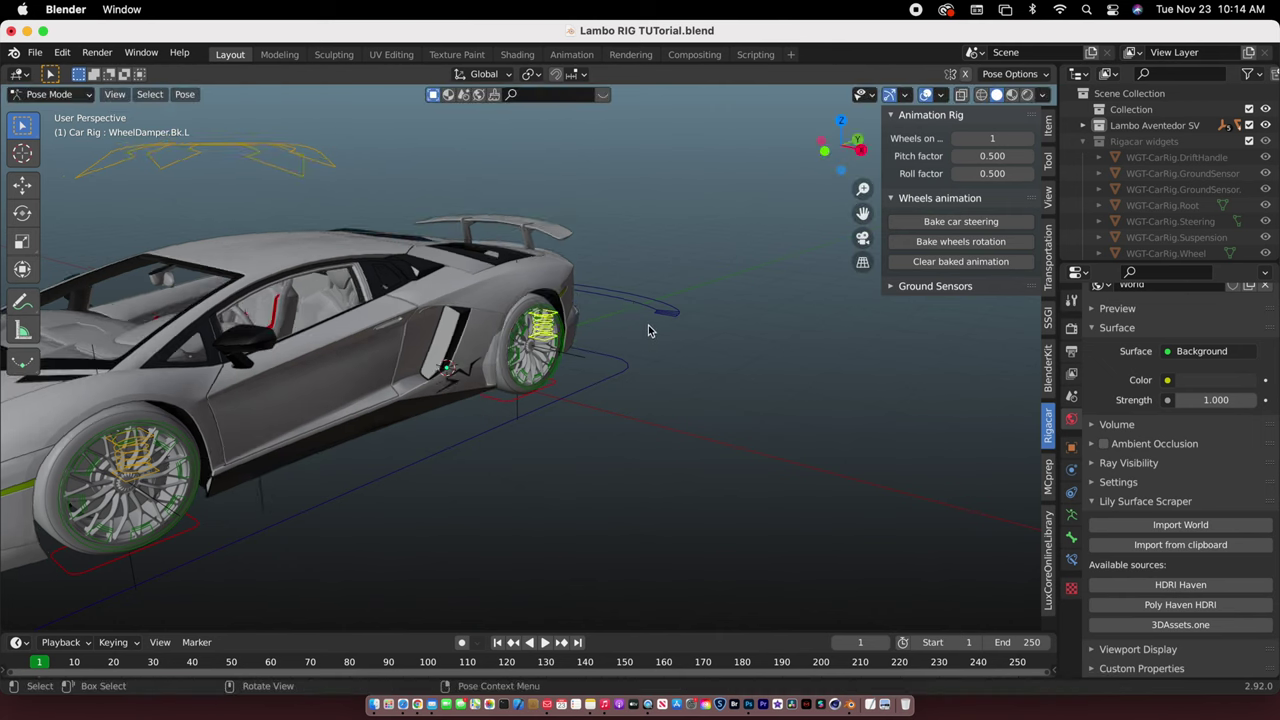
Examine the rigged car and its controls from all around, including the front-left wheel damper
scroll(656, 330, right, 6)
scroll(672, 325, right, 6)
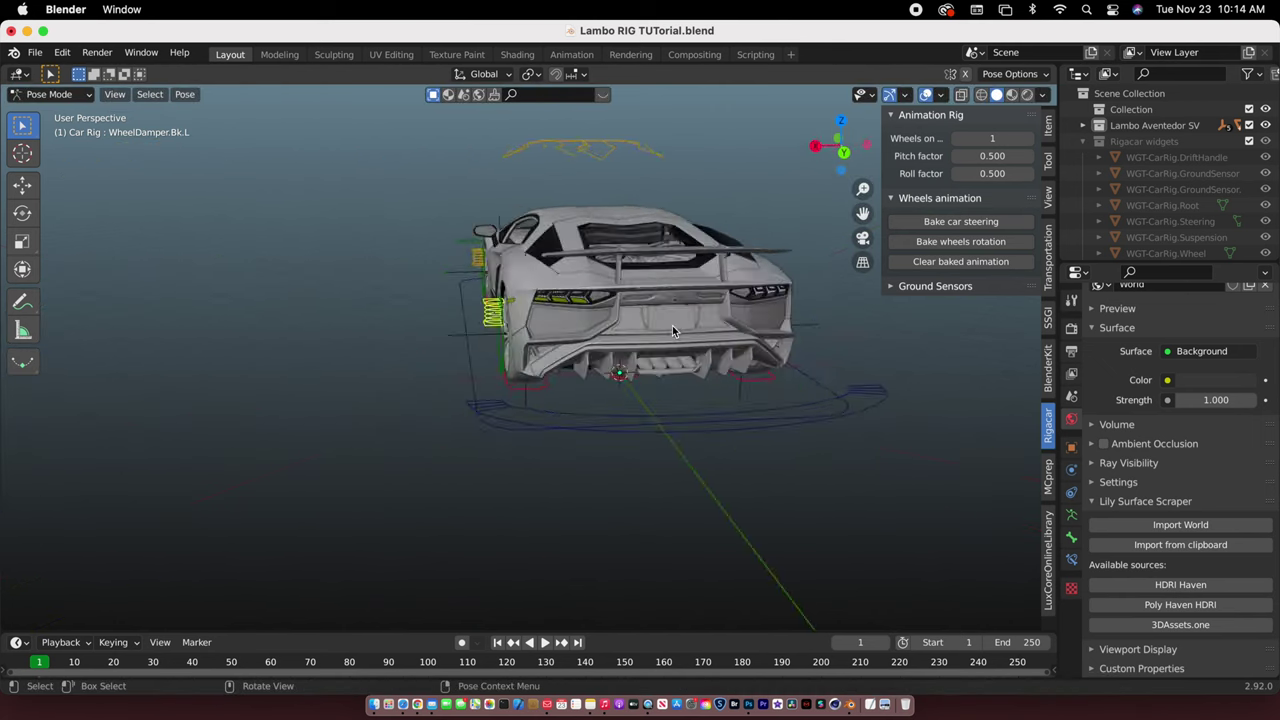
scroll(733, 280, right, 4)
ctrl+scroll(733, 284, down, 4)
scroll(733, 284, right, 5)
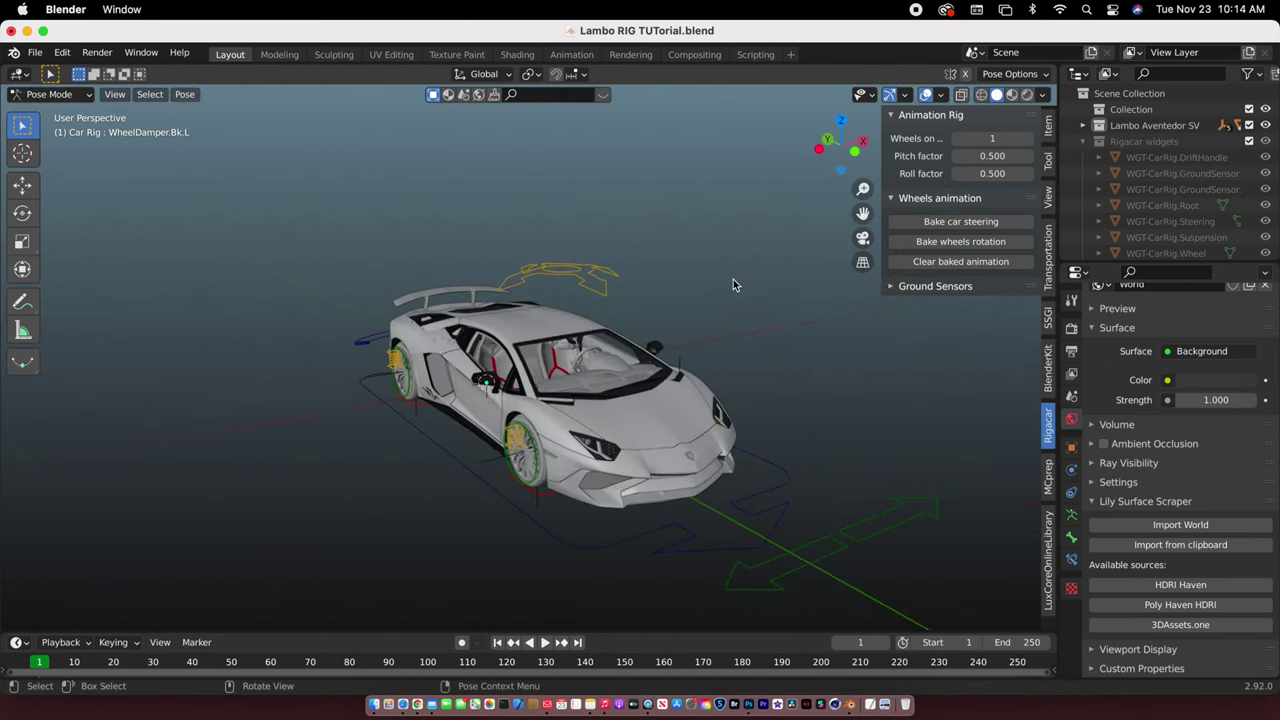
ctrl+scroll(733, 284, up, 3)
scroll(733, 284, right, 4)
scroll(733, 286, right, 3)
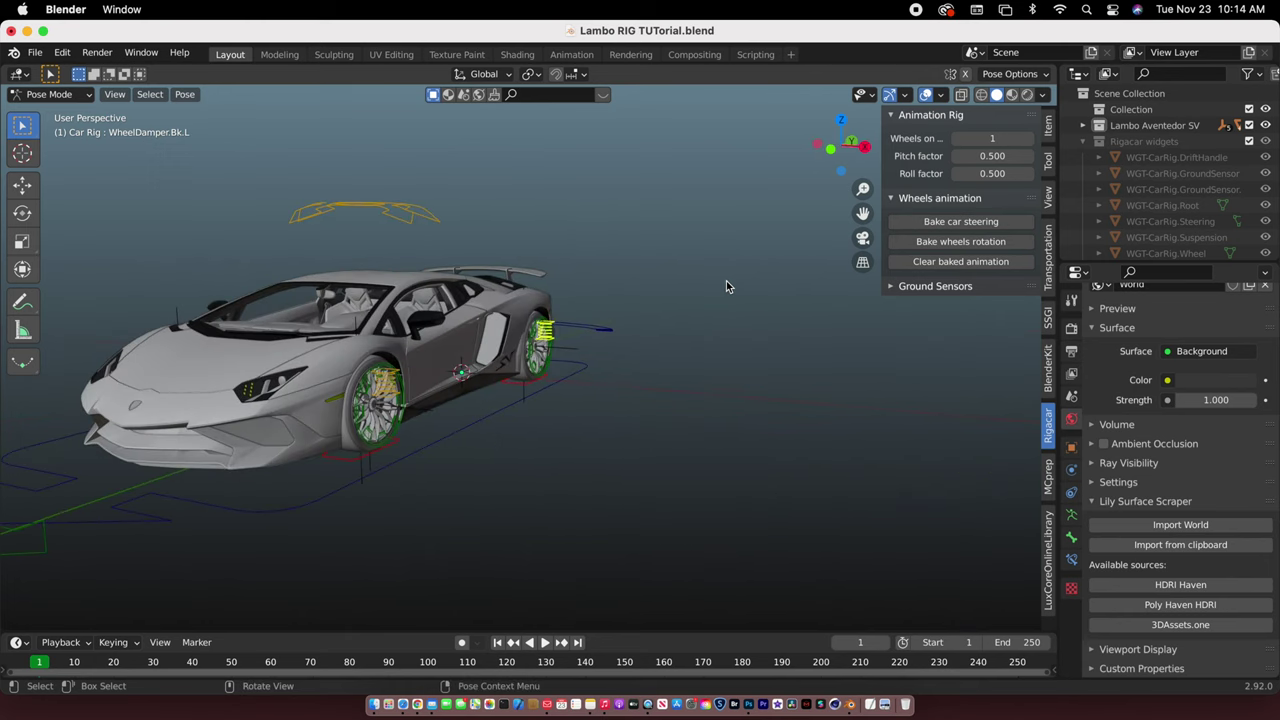
scroll(729, 296, right, 3)
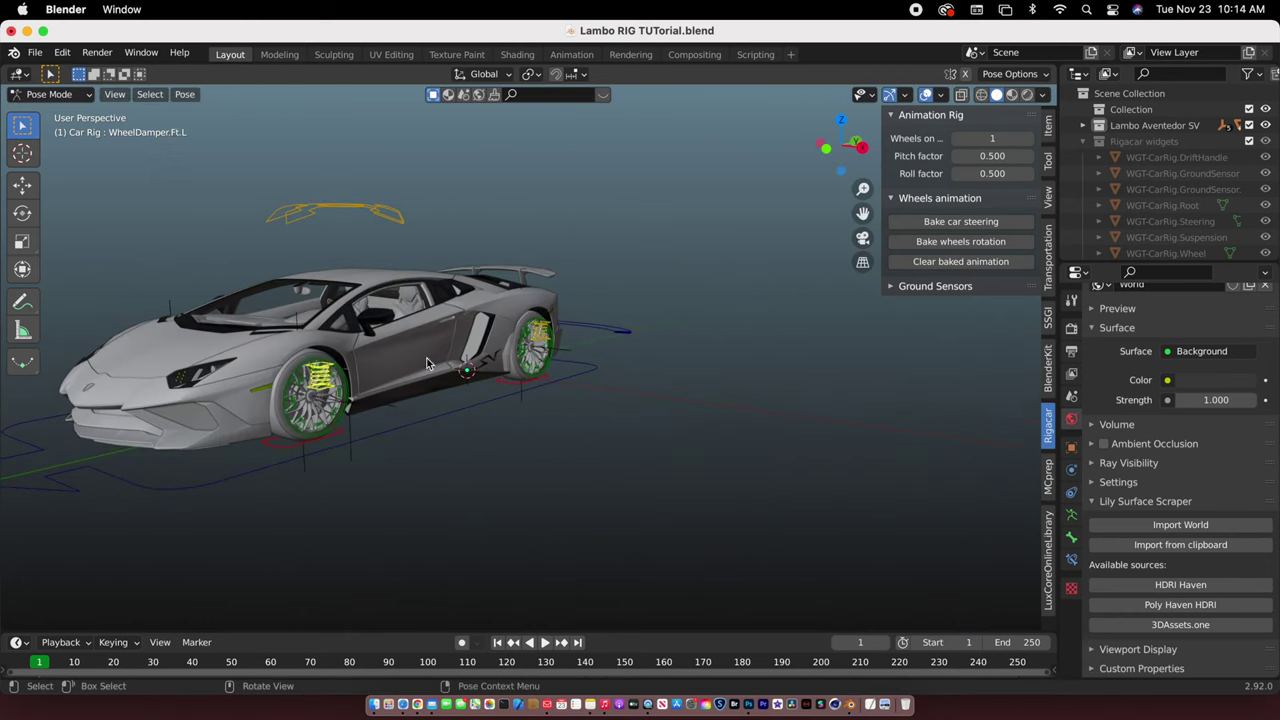
scroll(427, 363, right, 5)
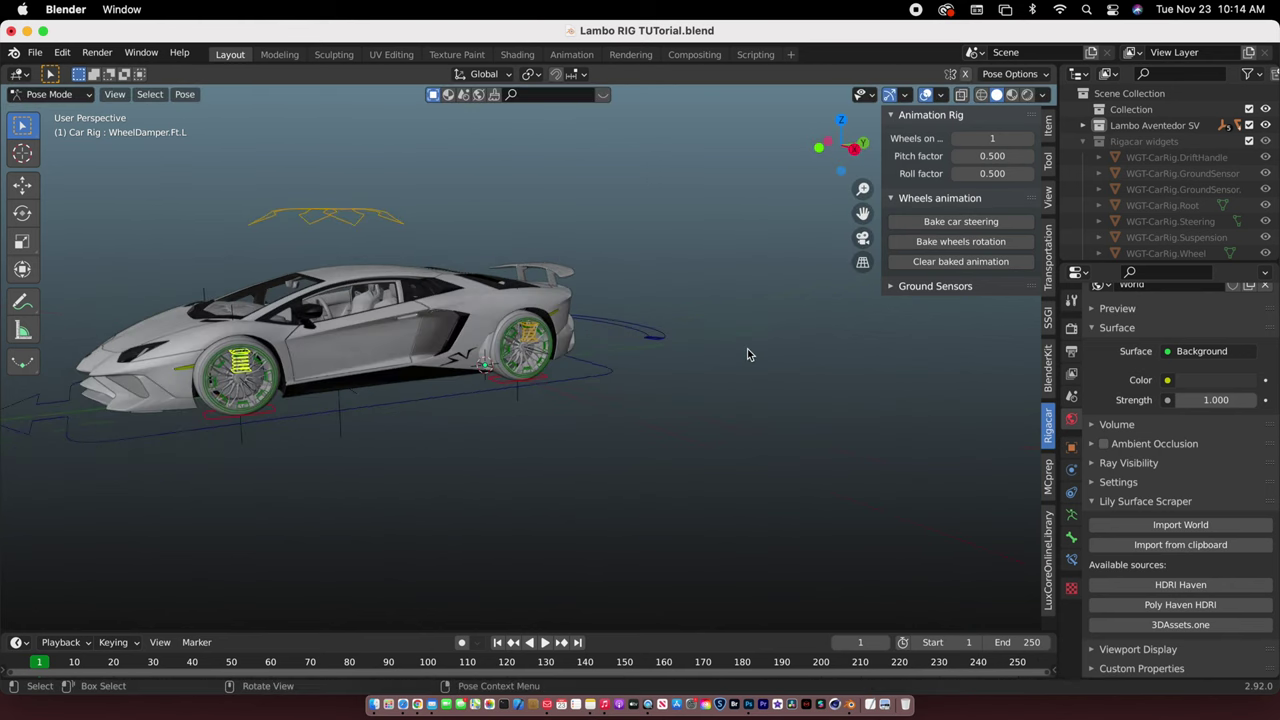
scroll(747, 348, right, 15)
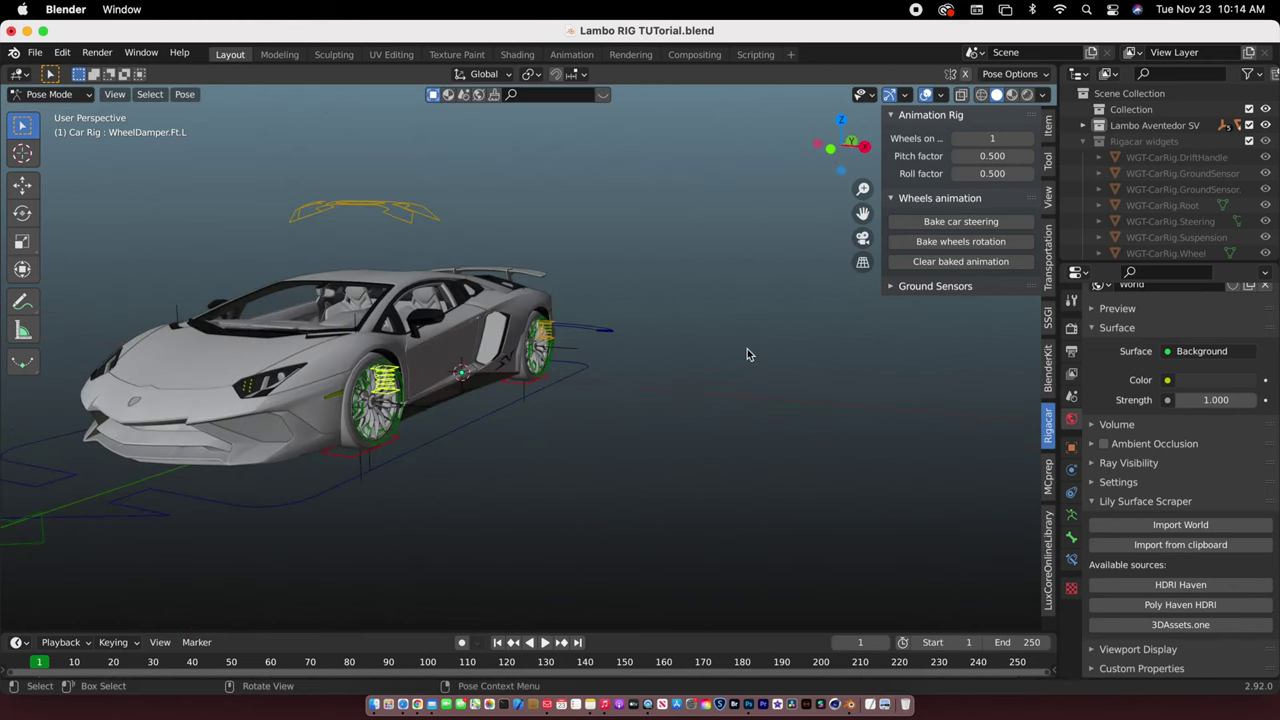
Switch the Car Rig from Pose Mode back to Object Mode
click(50, 95)
click(57, 113)
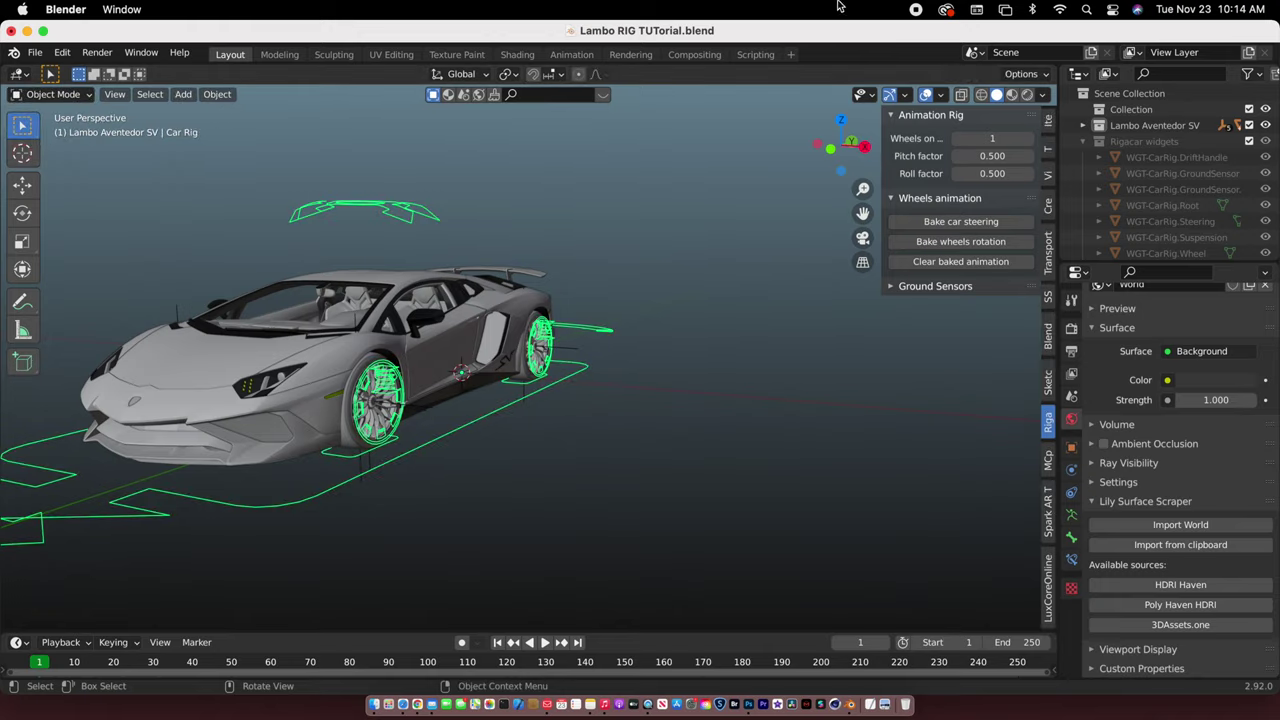